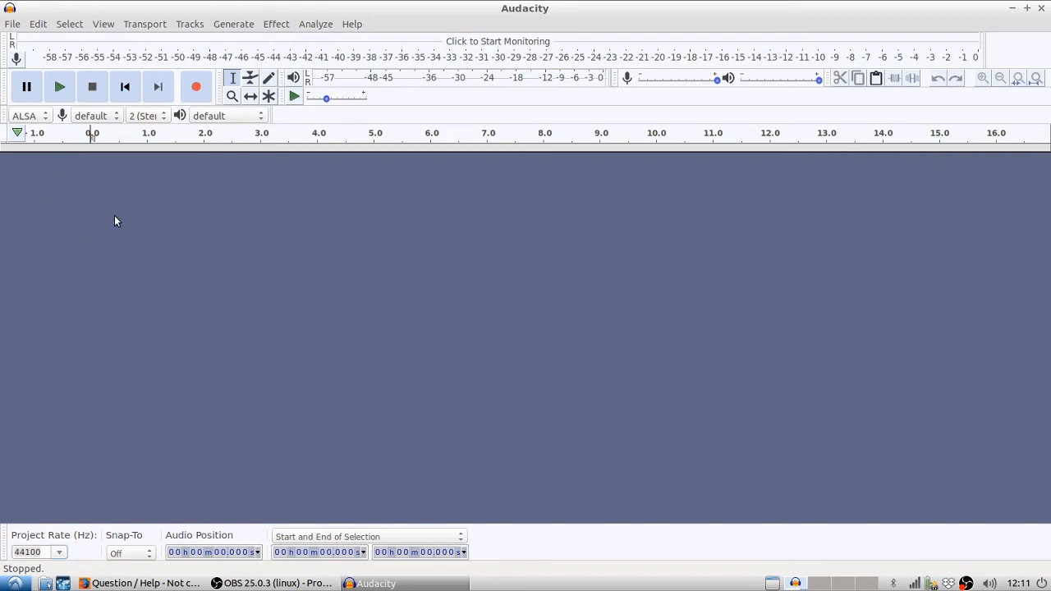
# Step: Import the audio files 20thCenturyBoyTREX.mp3 and MYR00010.WAV together from the Downloads folder
pyautogui.click(10, 25)
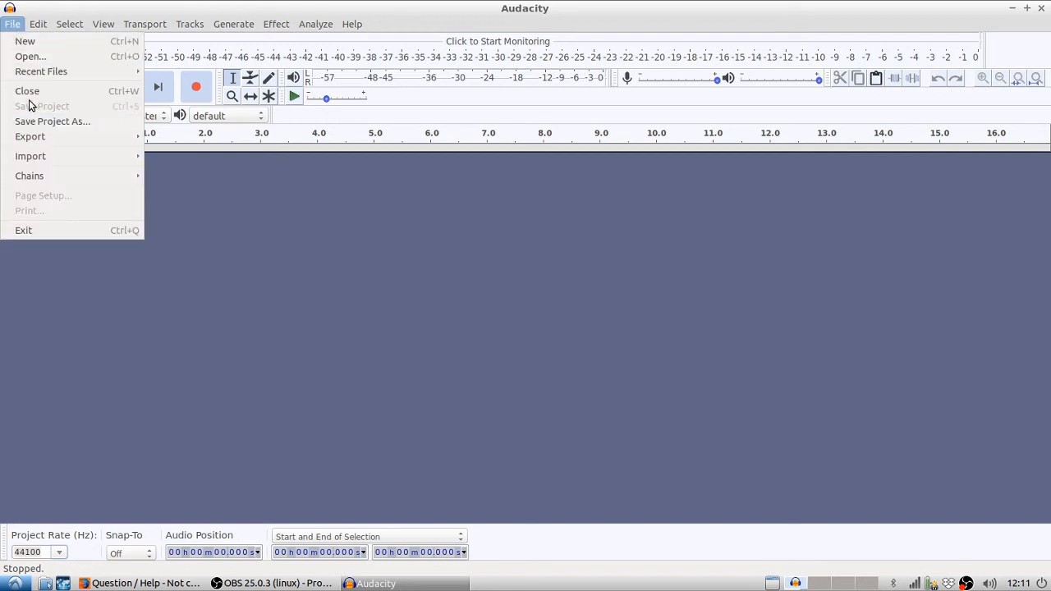
pyautogui.moveTo(28, 156)
pyautogui.click(157, 157)
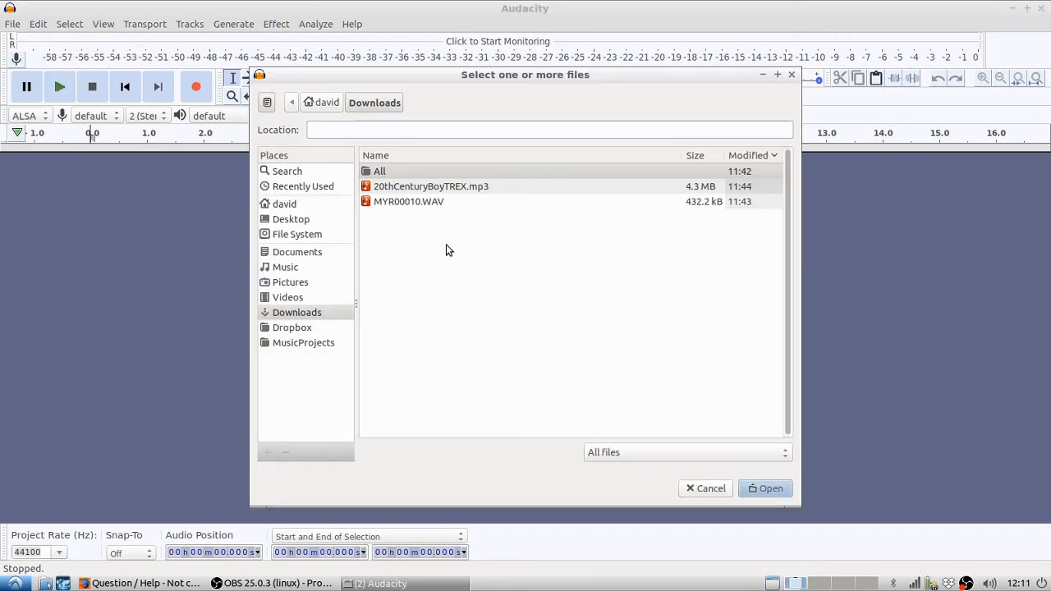
pyautogui.click(434, 205)
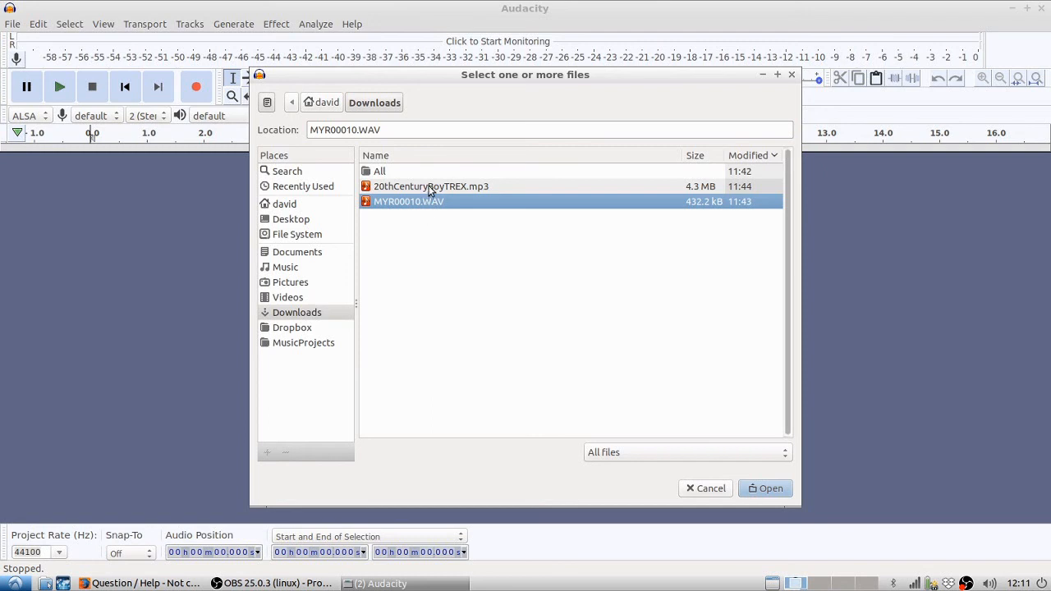
pyautogui.keyDown('ctrl'); pyautogui.click(429, 189); pyautogui.keyUp('ctrl')
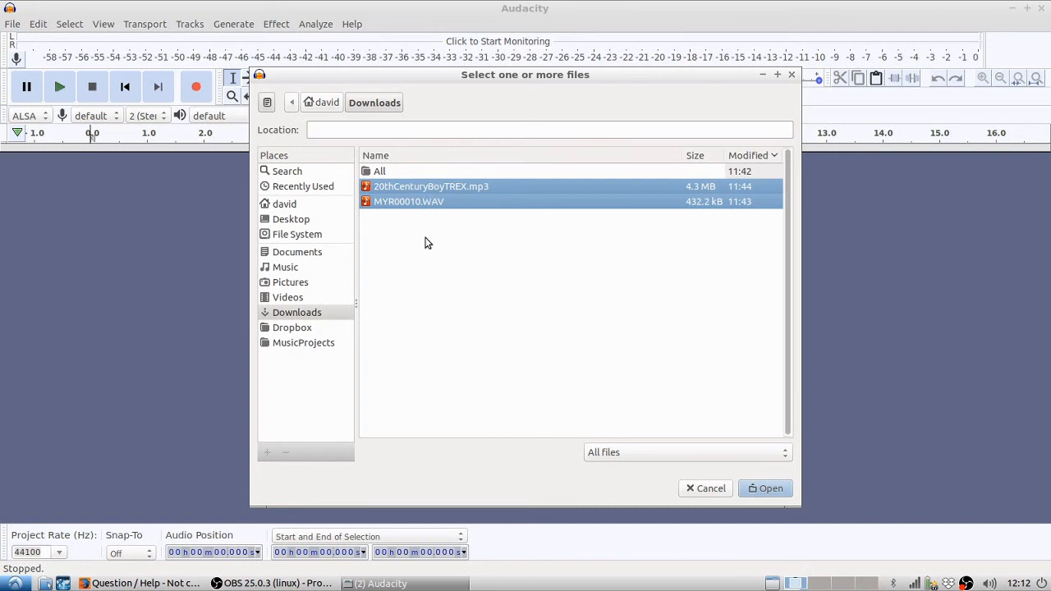
pyautogui.click(423, 204)
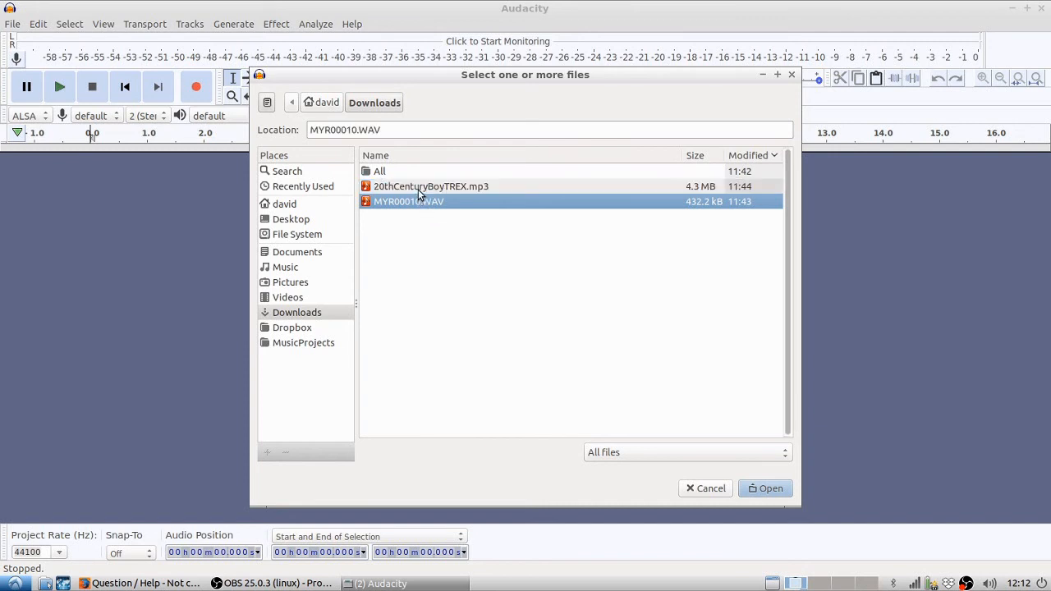
pyautogui.keyDown('ctrl'); pyautogui.click(418, 189); pyautogui.keyUp('ctrl')
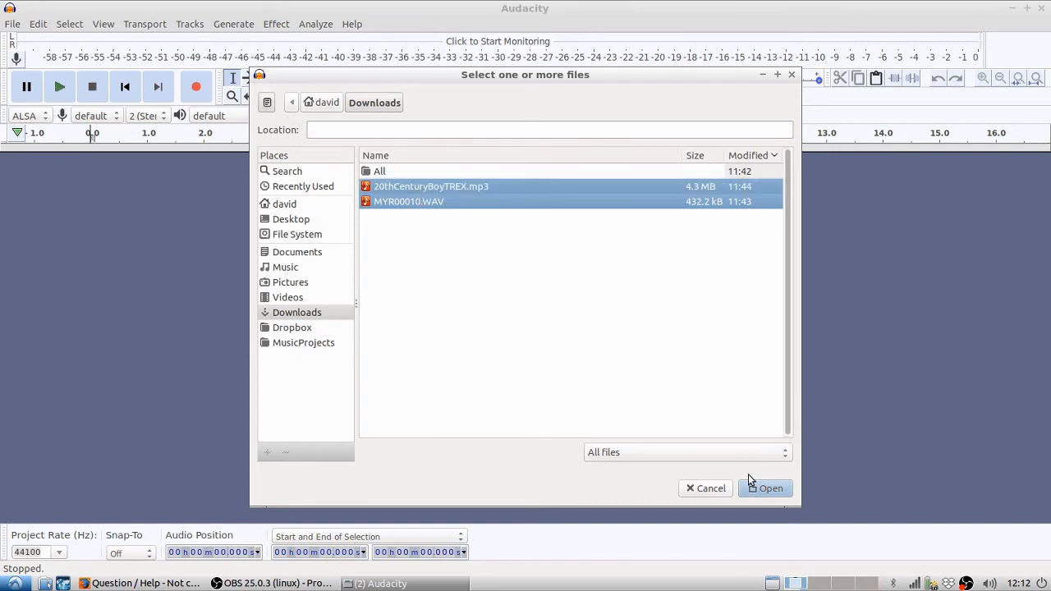
pyautogui.click(768, 491)
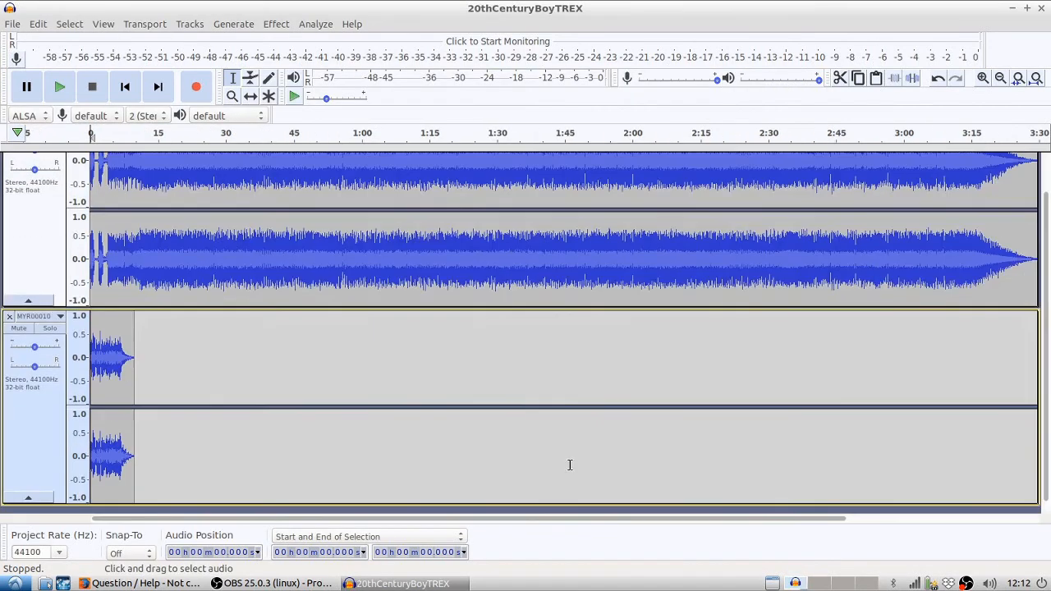
# Step: Move the MYR00010 track to the top, above the 20thCentury track
pyautogui.scroll(1, 569, 465)
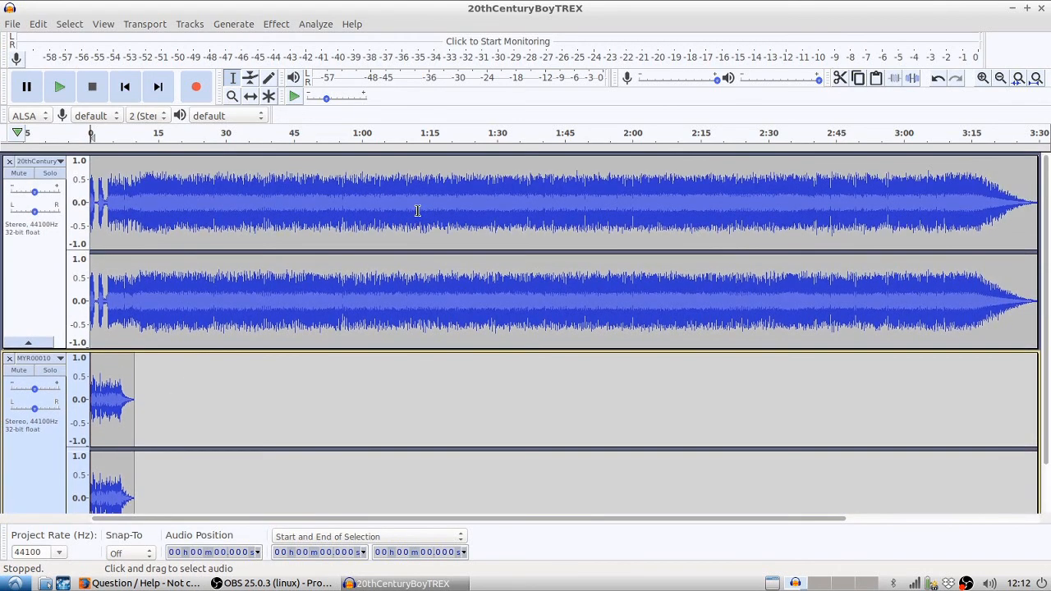
pyautogui.click(60, 361)
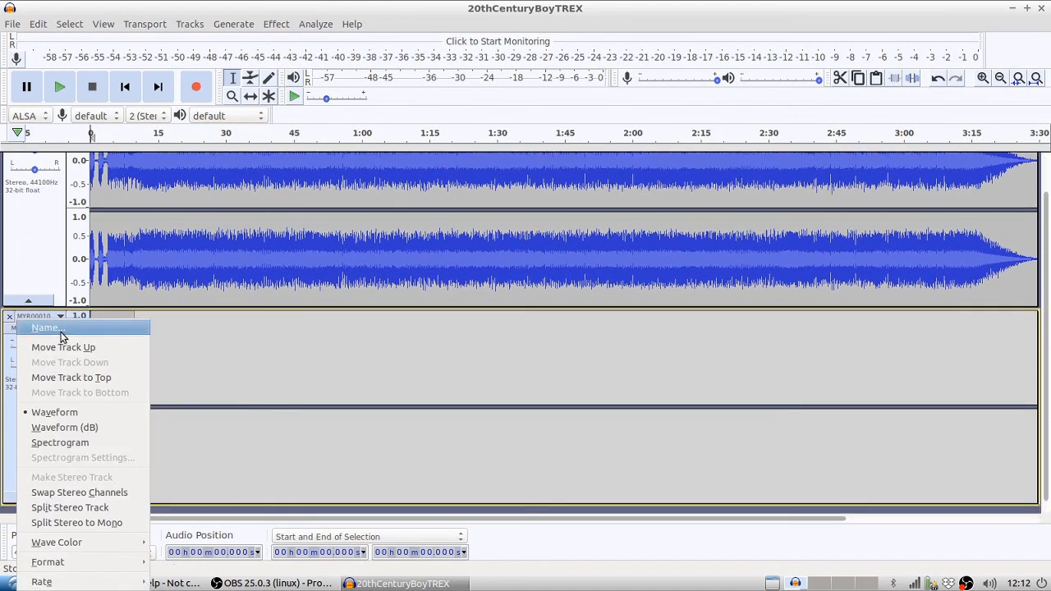
pyautogui.click(66, 377)
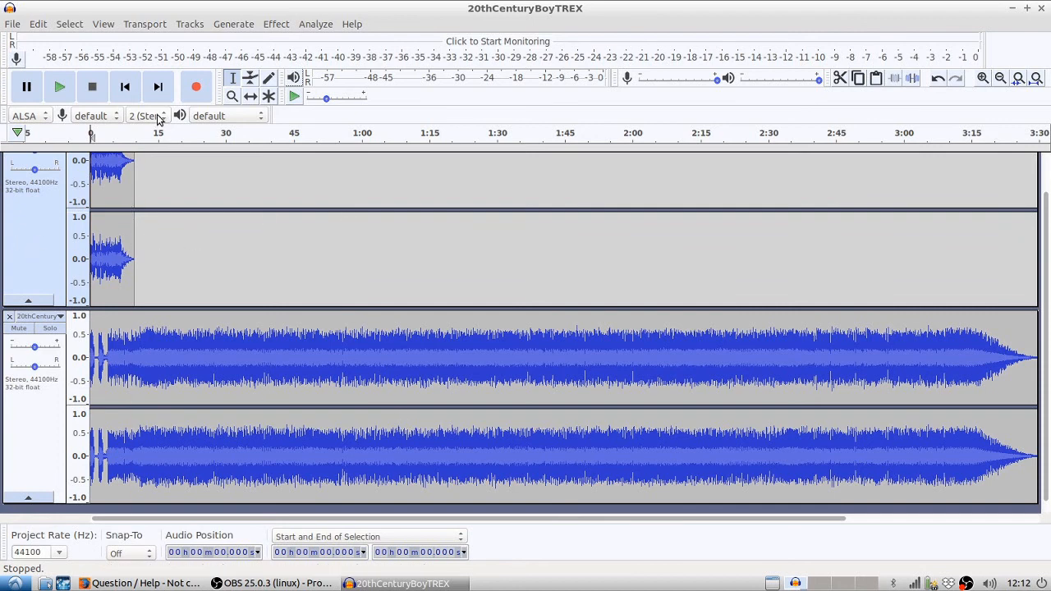
# Step: Select all the audio and align the two tracks end to end
pyautogui.click(66, 25)
pyautogui.click(74, 41)
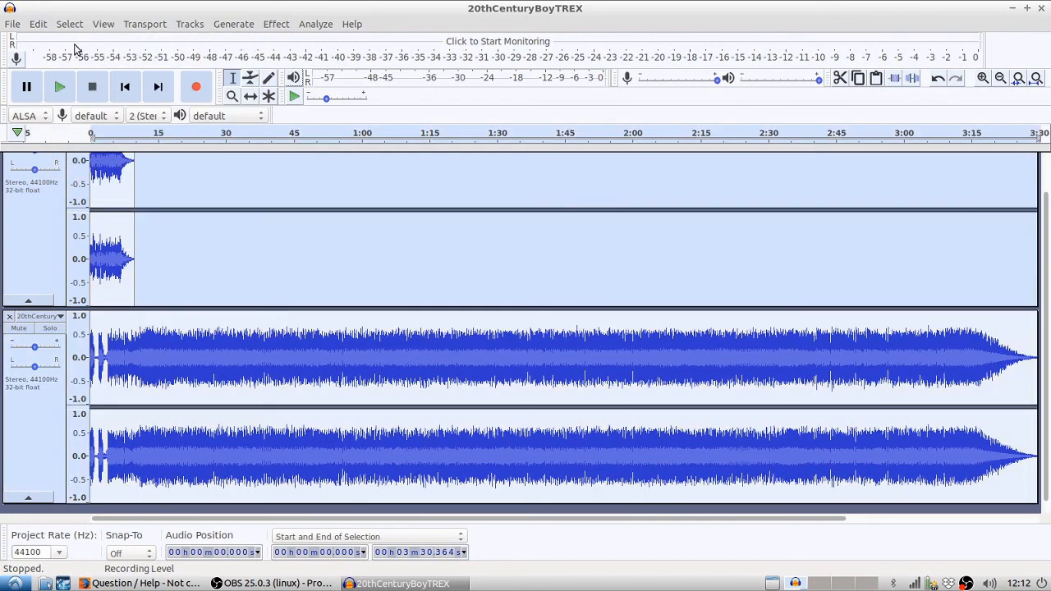
pyautogui.click(189, 26)
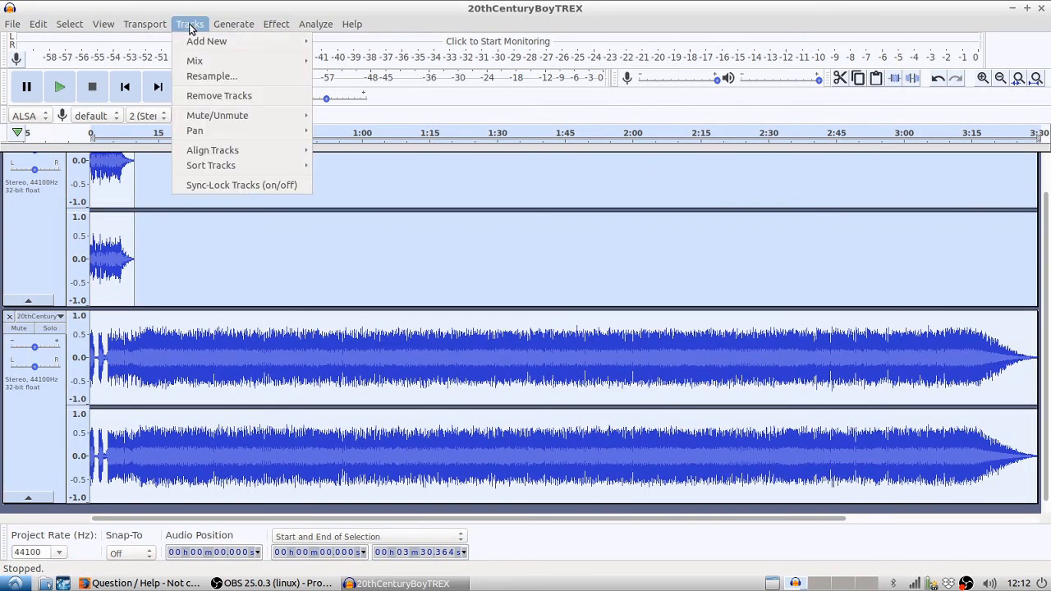
pyautogui.moveTo(211, 152)
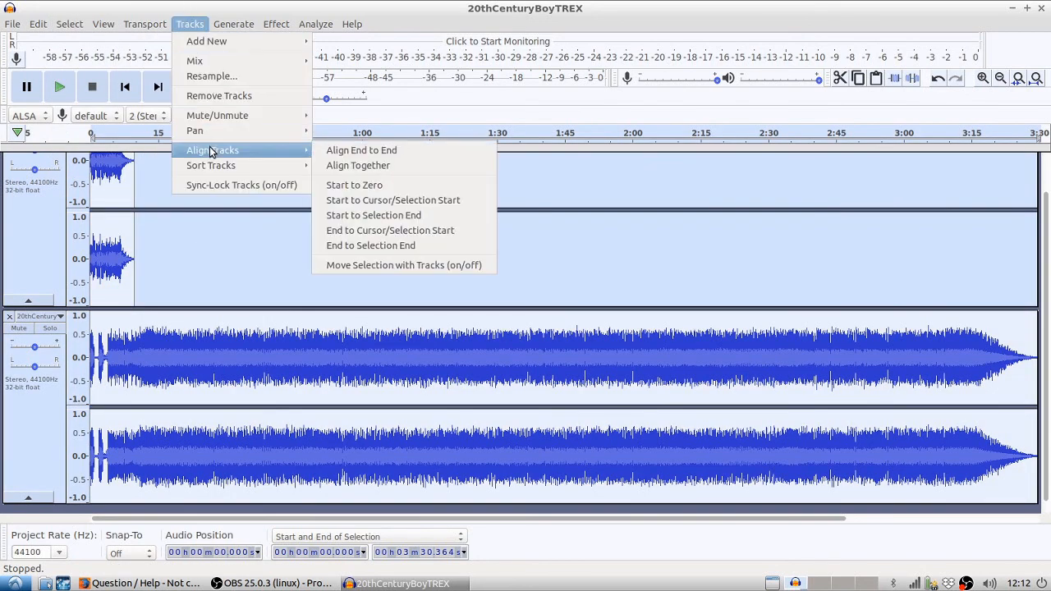
pyautogui.click(332, 153)
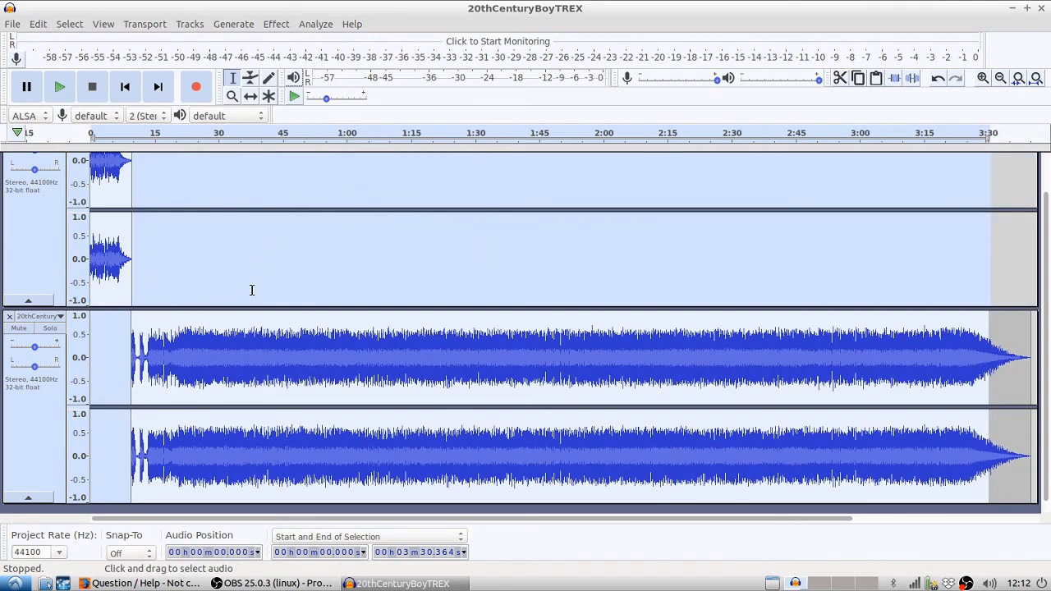
# Step: Deselect the audio and time-shift the 20thCentury clip to start at about 9 s, overlapping the end of the MYR00010 clip
pyautogui.click(252, 98)
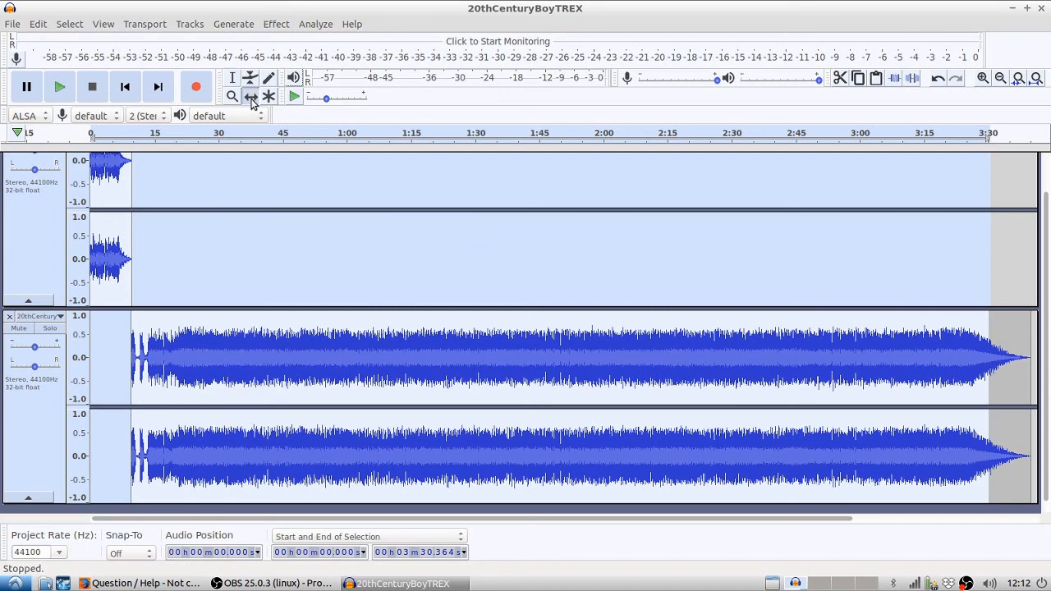
pyautogui.moveTo(199, 366)
pyautogui.mouseDown()
pyautogui.moveTo(240, 360)
pyautogui.moveTo(195, 355)
pyautogui.mouseUp()
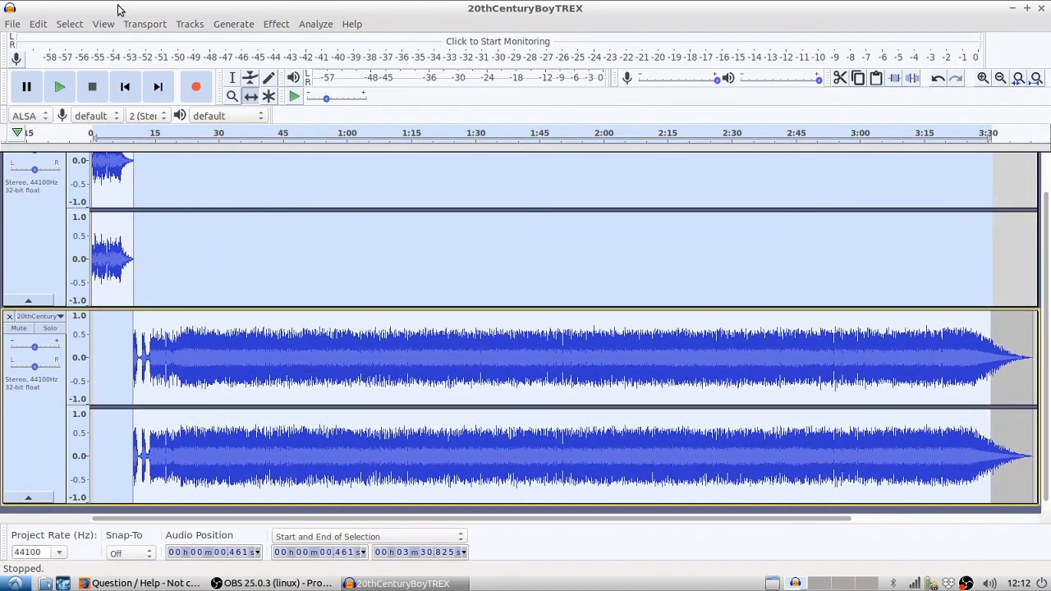
pyautogui.click(70, 24)
pyautogui.click(79, 55)
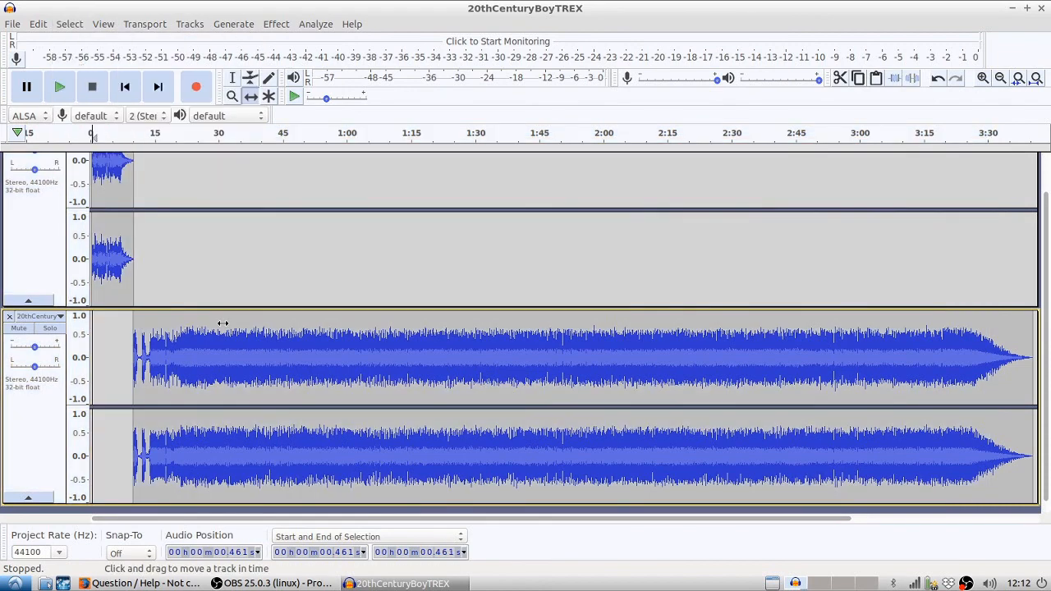
pyautogui.moveTo(202, 345)
pyautogui.mouseDown()
pyautogui.moveTo(303, 342)
pyautogui.moveTo(195, 343)
pyautogui.mouseUp()
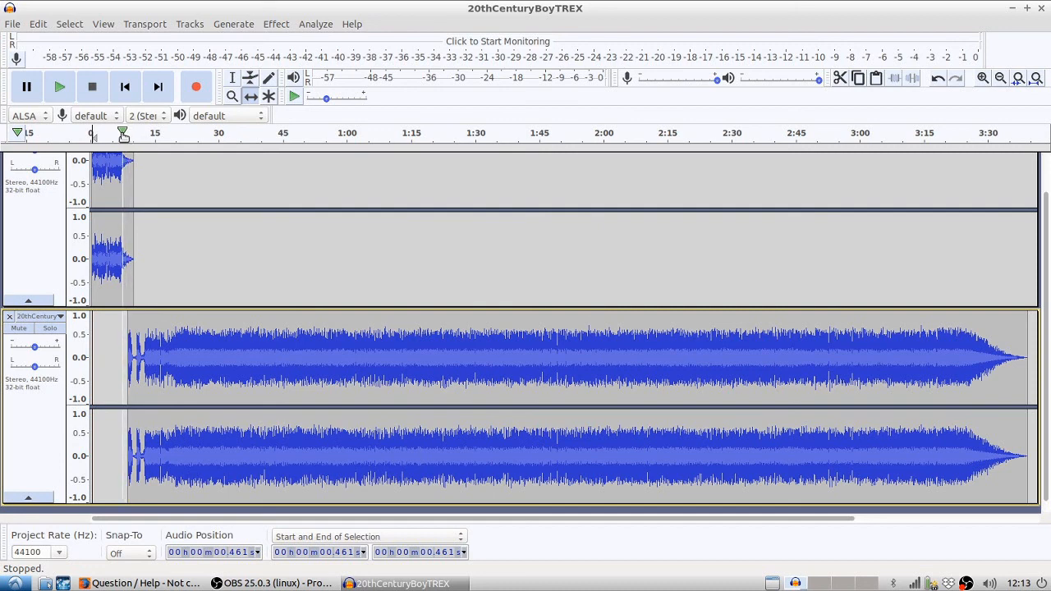
# Step: Play the transition between the two clips from about 7.5 s and stop playback
pyautogui.click(123, 134)
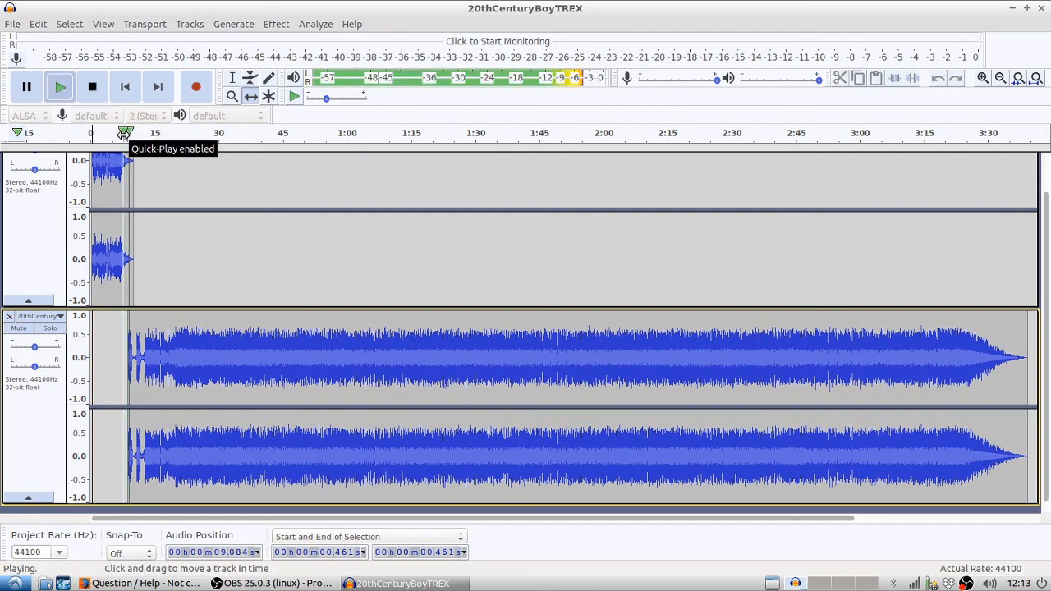
pyautogui.click(92, 87)
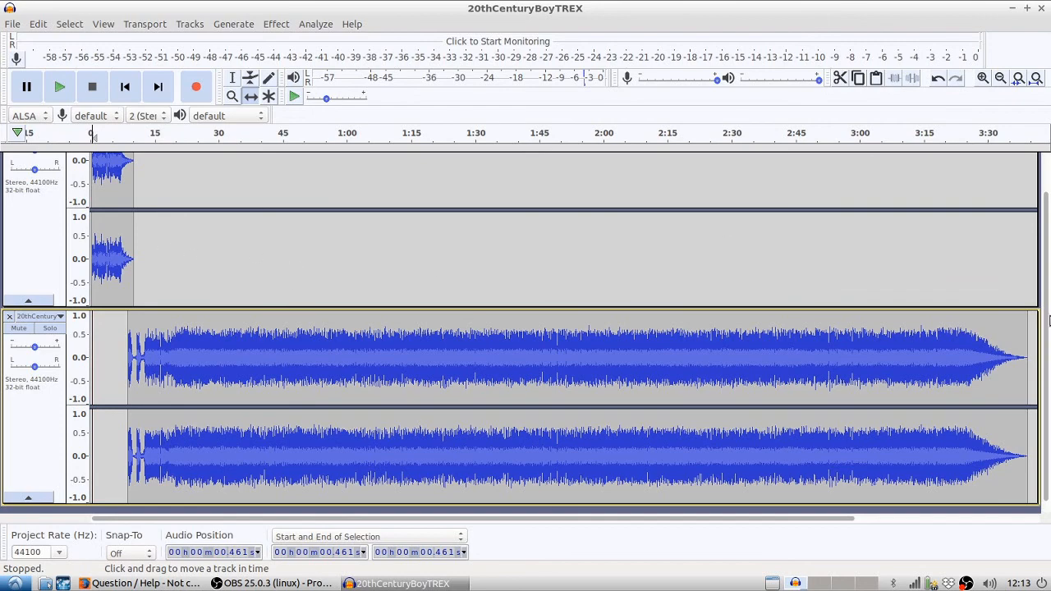
pyautogui.scroll(2, 1048, 282)
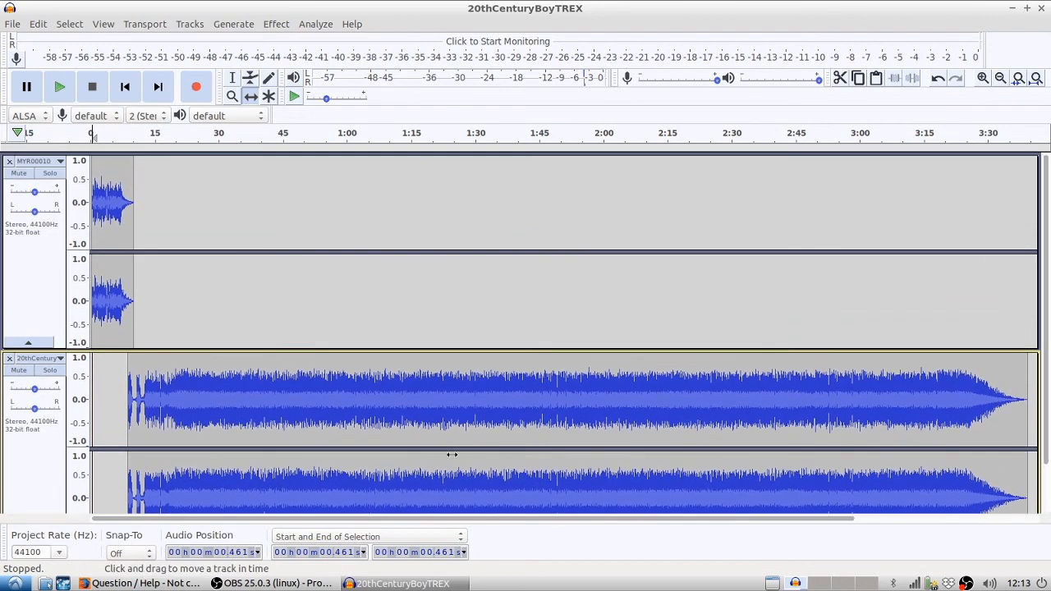
# Step: Examine the overlap of the two clips at closer zoom and view the whole project fitted to the window
pyautogui.moveTo(408, 521); pyautogui.dragTo(304, 526)
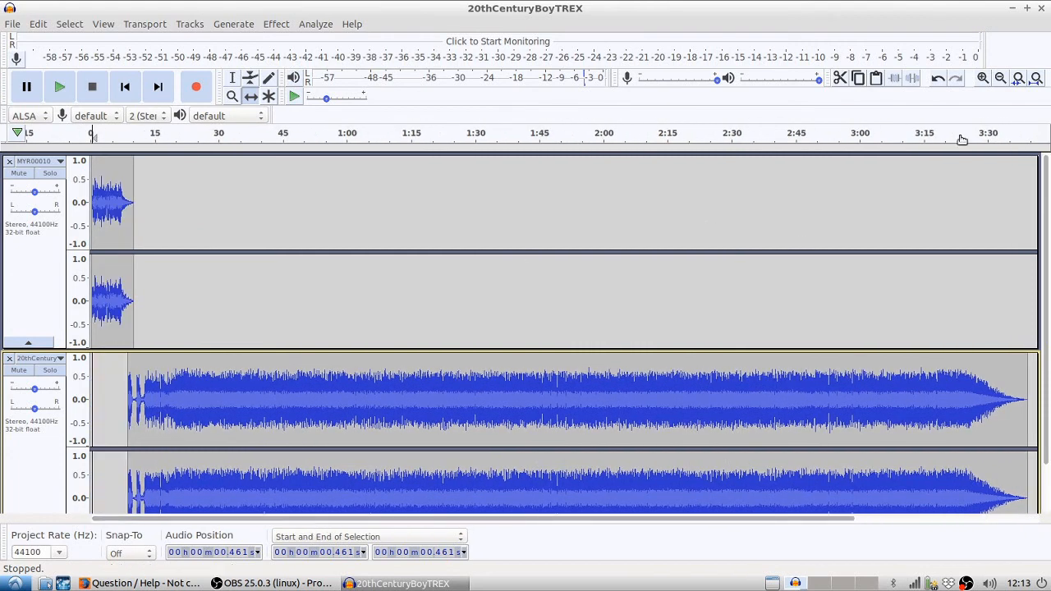
pyautogui.click(984, 79)
pyautogui.click(984, 79)
pyautogui.click(985, 79)
pyautogui.click(1001, 78)
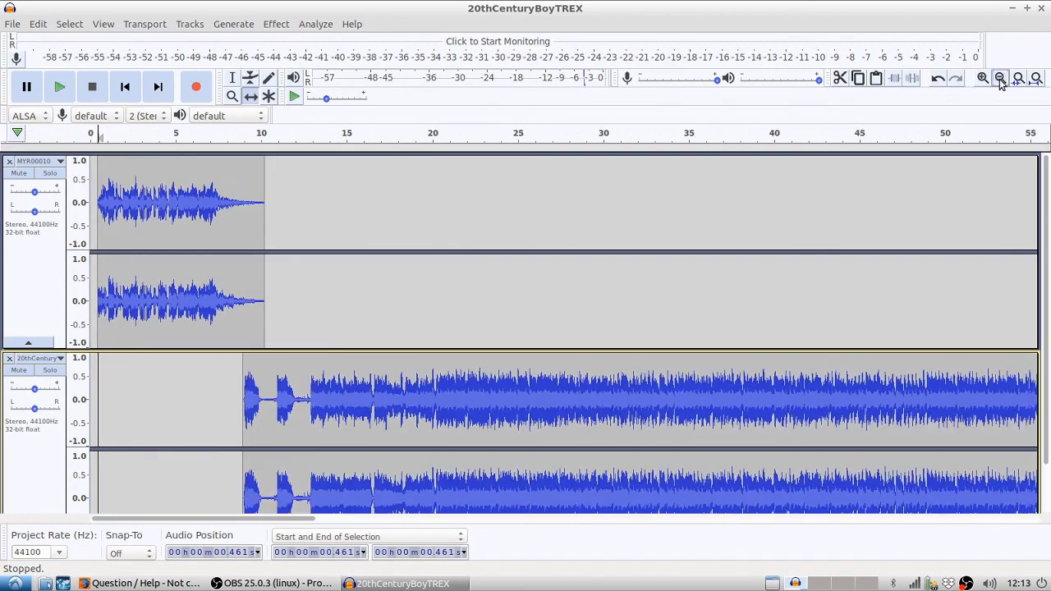
pyautogui.click(1001, 79)
pyautogui.click(1001, 78)
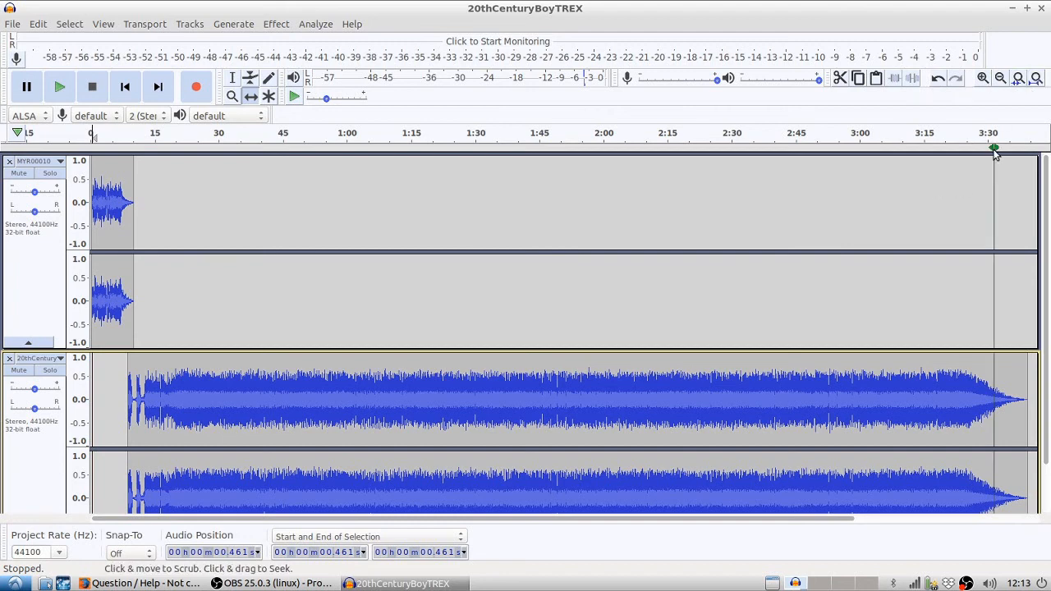
pyautogui.click(1037, 79)
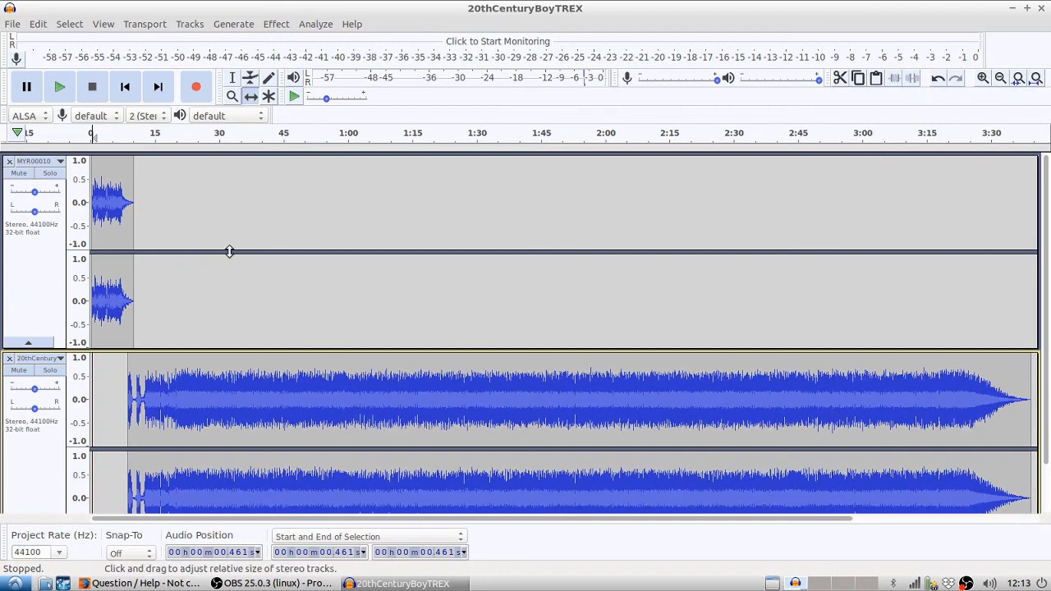
# Step: Select about 0:39 to 1:22 of the 20thCentury track, view that selection fitted to the window, and return to the whole project
pyautogui.click(234, 85)
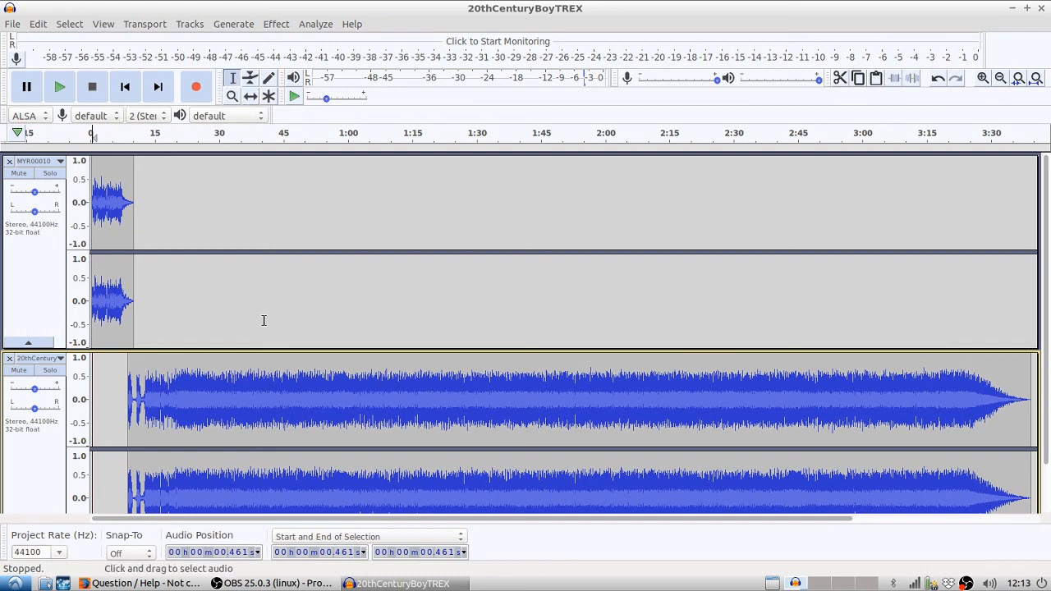
pyautogui.moveTo(258, 402); pyautogui.dragTo(443, 402)
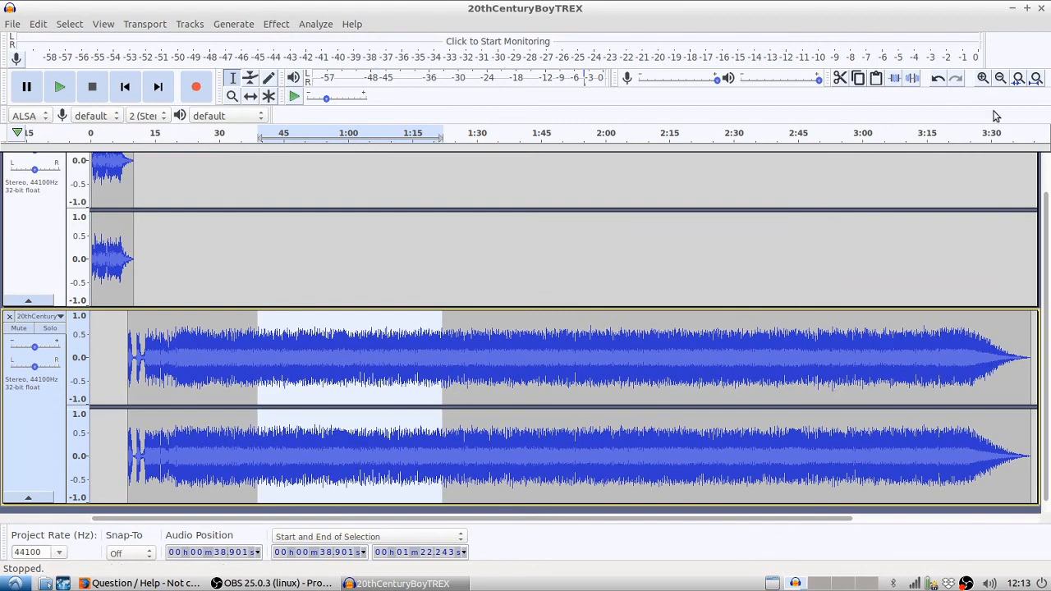
pyautogui.click(1018, 79)
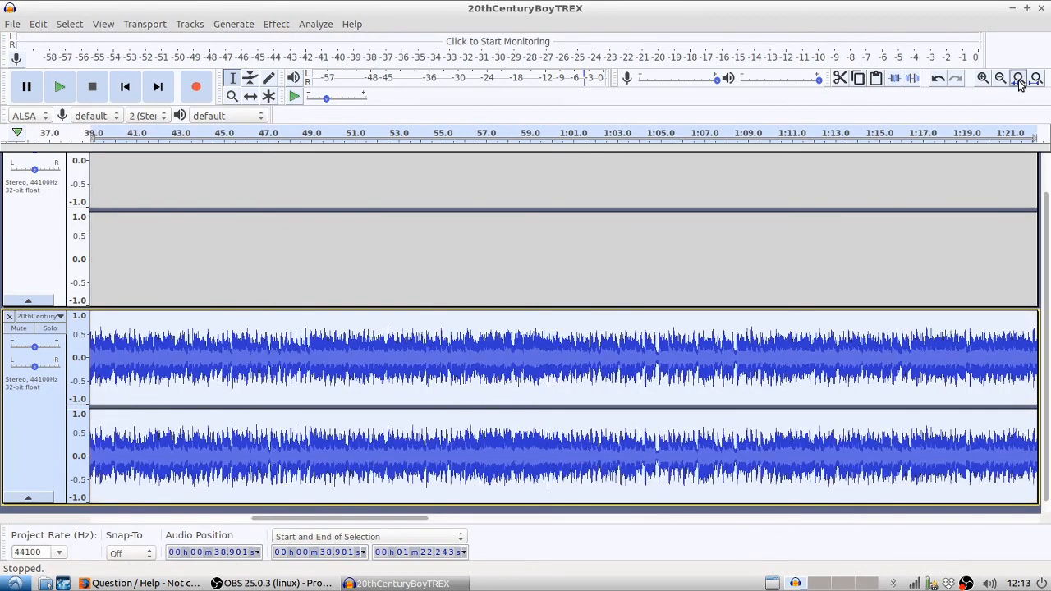
pyautogui.click(1036, 78)
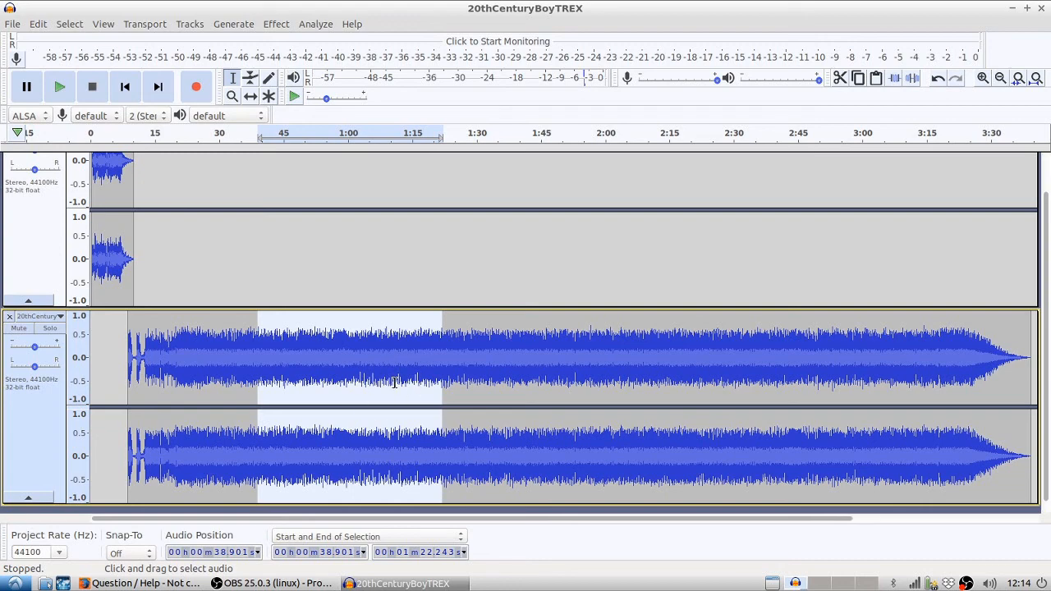
# Step: Place the edit cursor at about 37.9 s in the 20thCentury track
pyautogui.moveTo(377, 518); pyautogui.dragTo(349, 517)
pyautogui.click(983, 78)
pyautogui.click(983, 78)
pyautogui.click(982, 78)
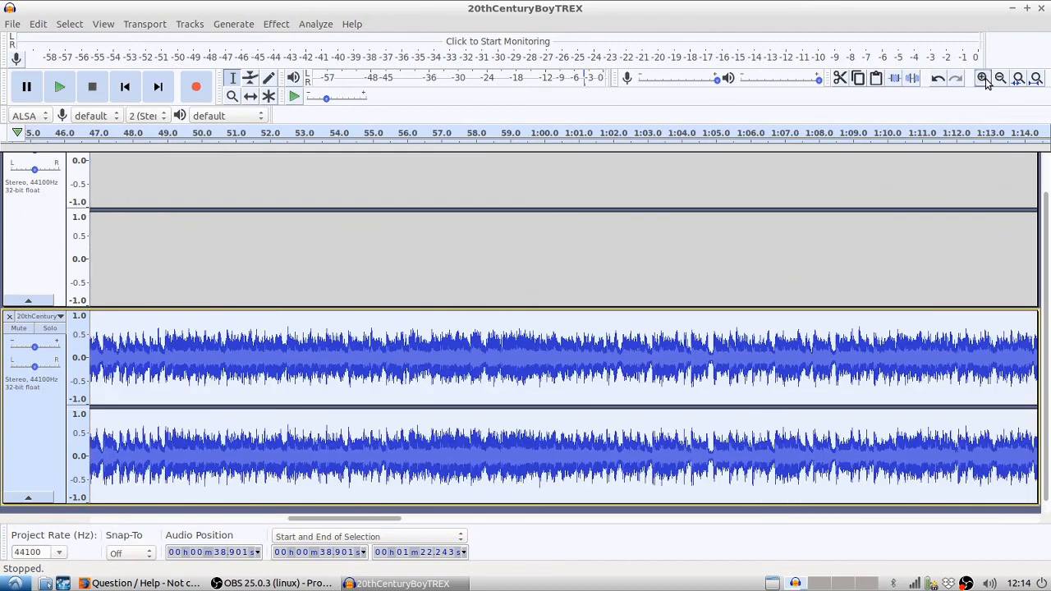
pyautogui.moveTo(320, 519); pyautogui.dragTo(245, 523)
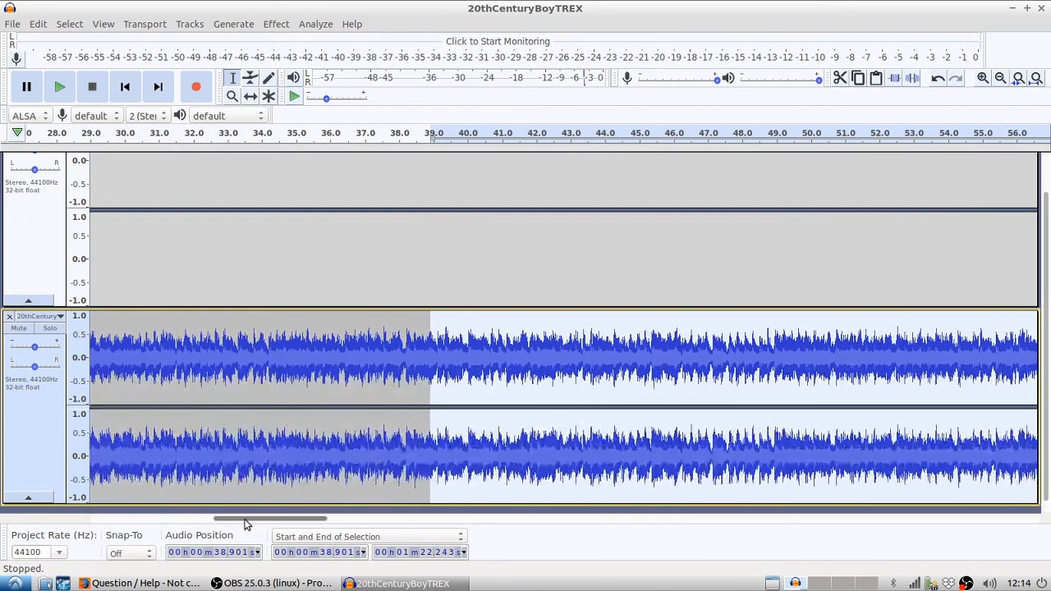
pyautogui.click(396, 361)
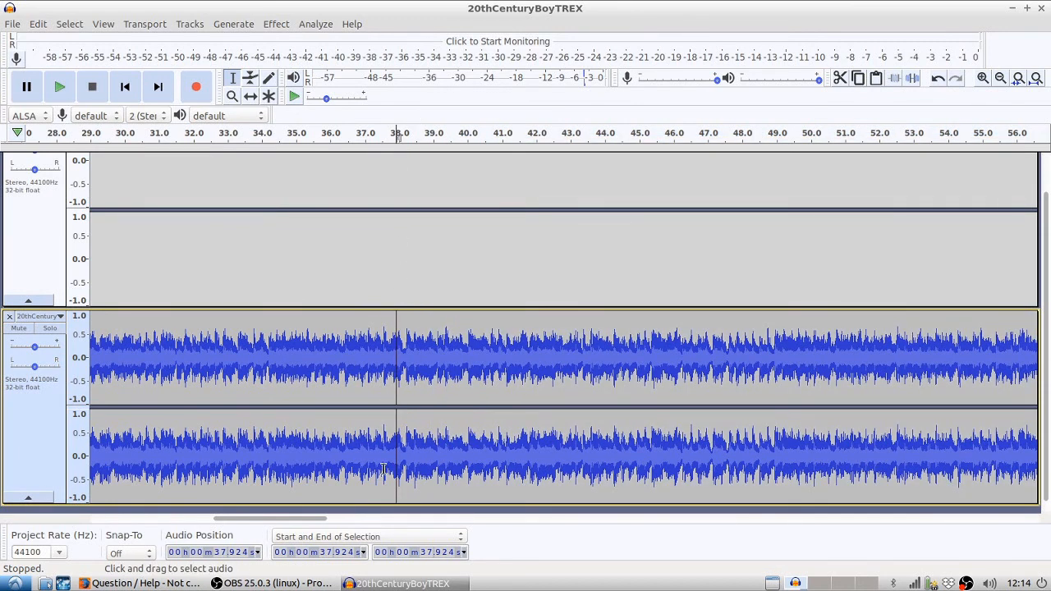
# Step: Examine the 20thCentury waveform around the cursor at closer and wider zoom levels
pyautogui.click(983, 78)
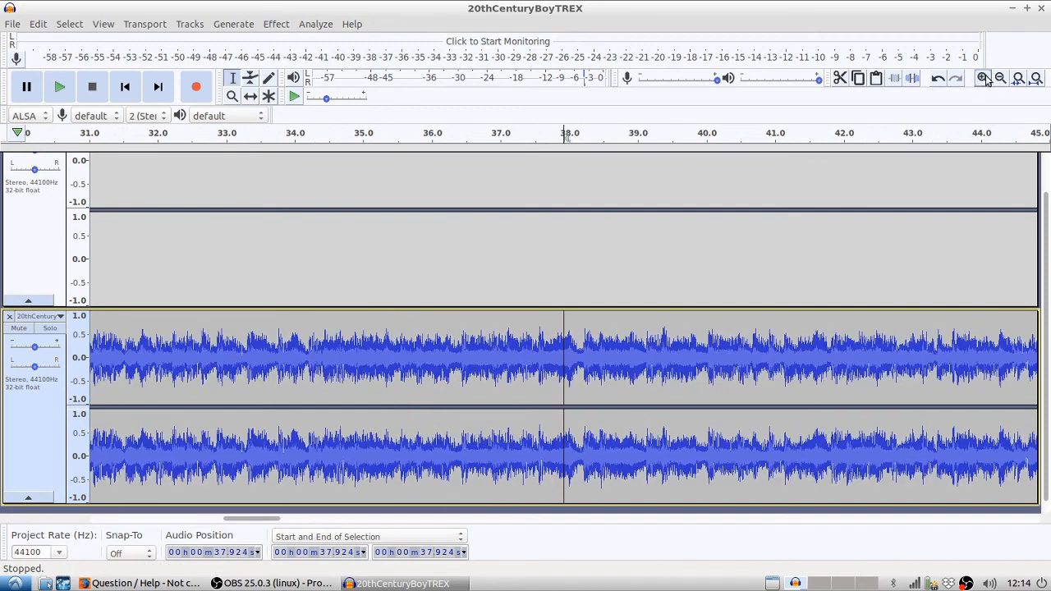
pyautogui.click(1001, 79)
pyautogui.click(1001, 79)
pyautogui.click(1001, 79)
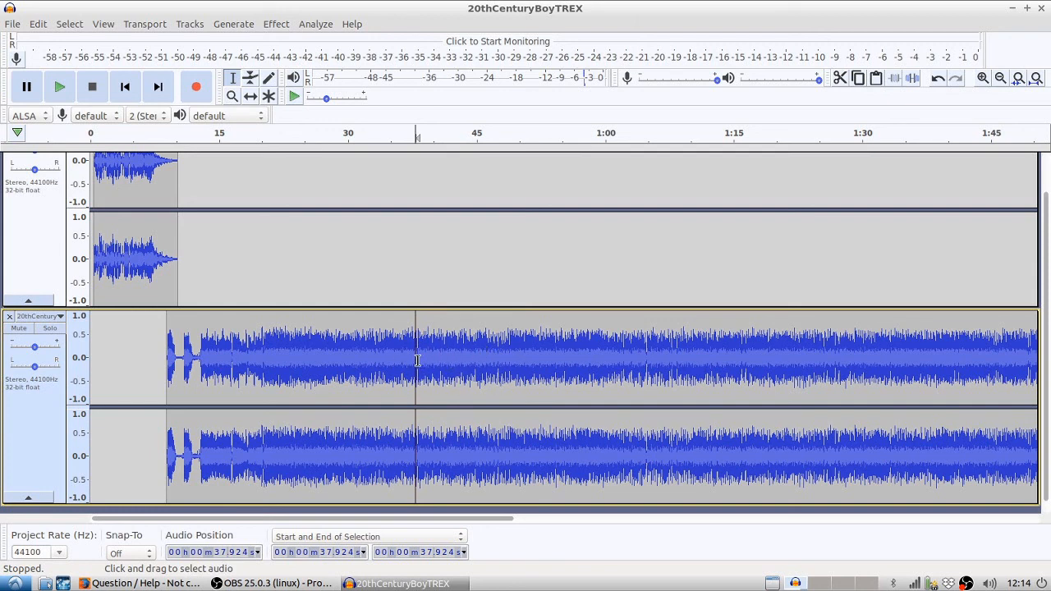
pyautogui.moveTo(411, 358); pyautogui.dragTo(410, 357)
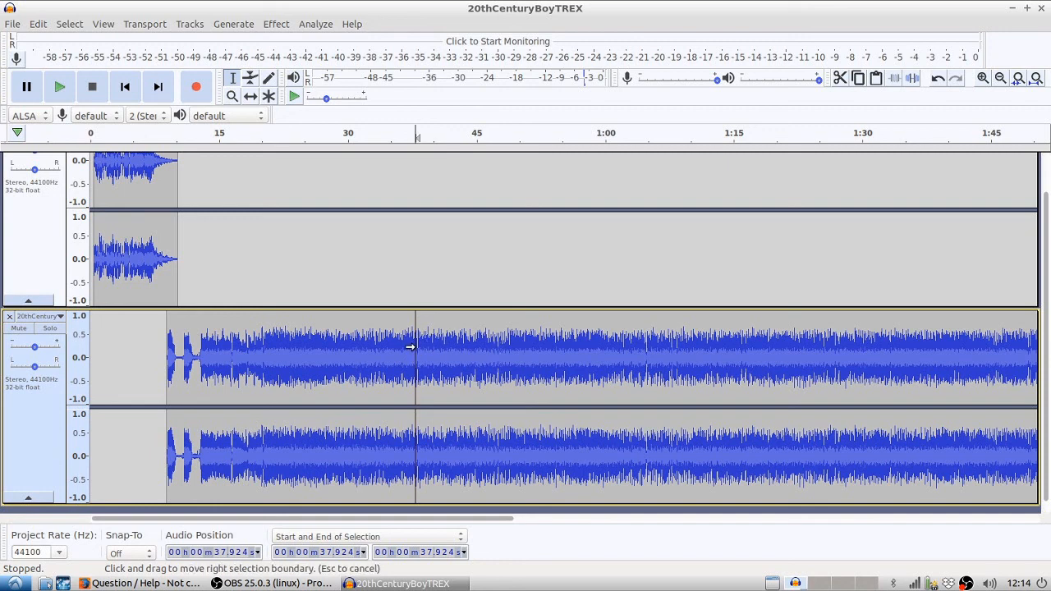
# Step: Select part of the 20thCentury track and adjust both selection edges to span about 50.3 s to 1:04.2
pyautogui.moveTo(411, 348); pyautogui.dragTo(366, 351)
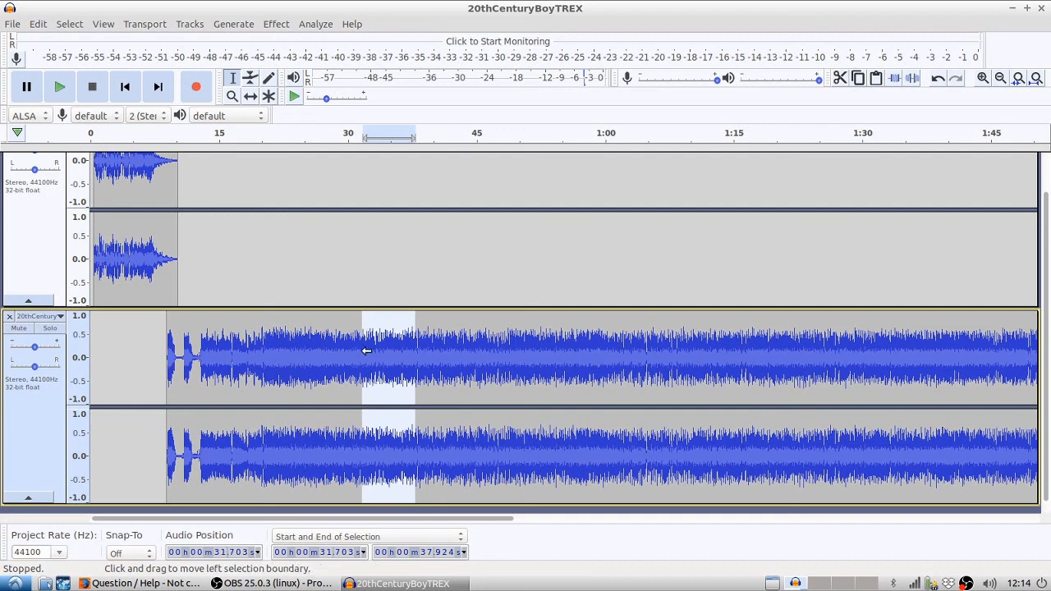
pyautogui.moveTo(477, 351); pyautogui.dragTo(668, 353)
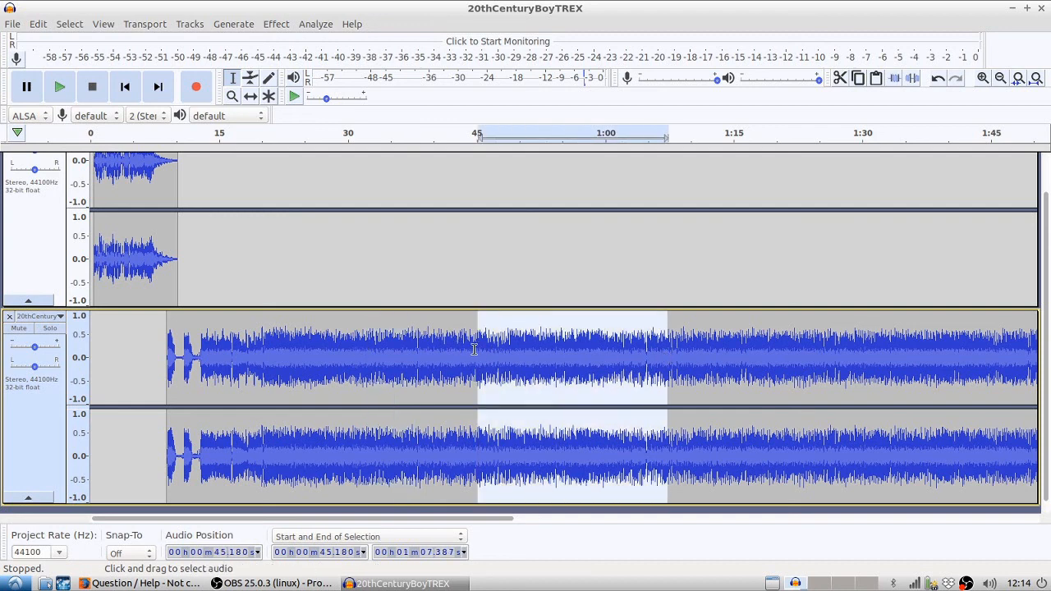
pyautogui.moveTo(481, 345); pyautogui.dragTo(522, 347)
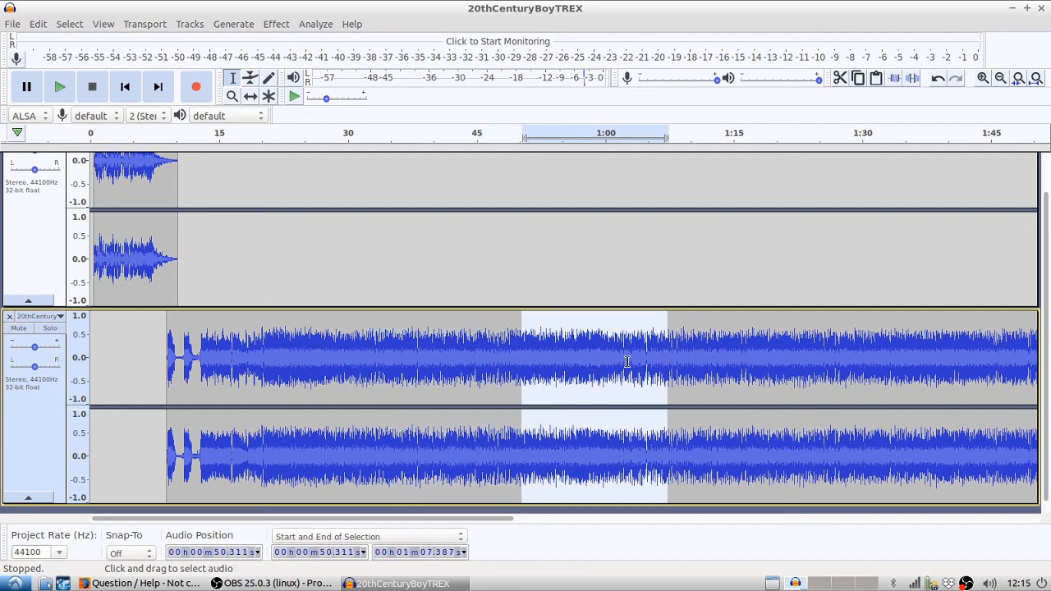
pyautogui.moveTo(667, 351); pyautogui.dragTo(635, 360)
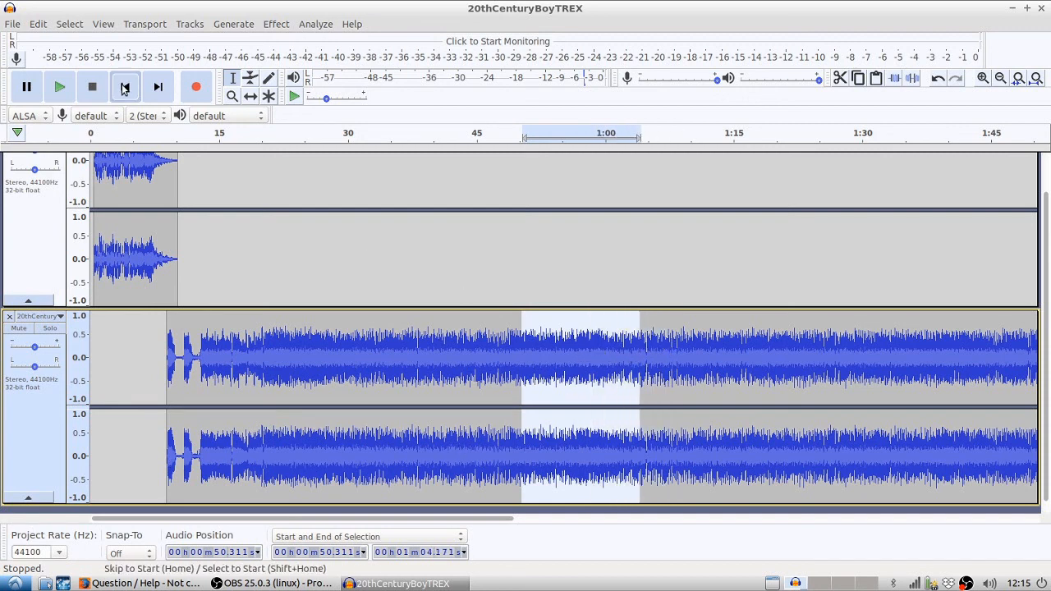
# Step: Play the selected passage of the 20thCentury track and preview the audio around its start and end edges
pyautogui.click(67, 88)
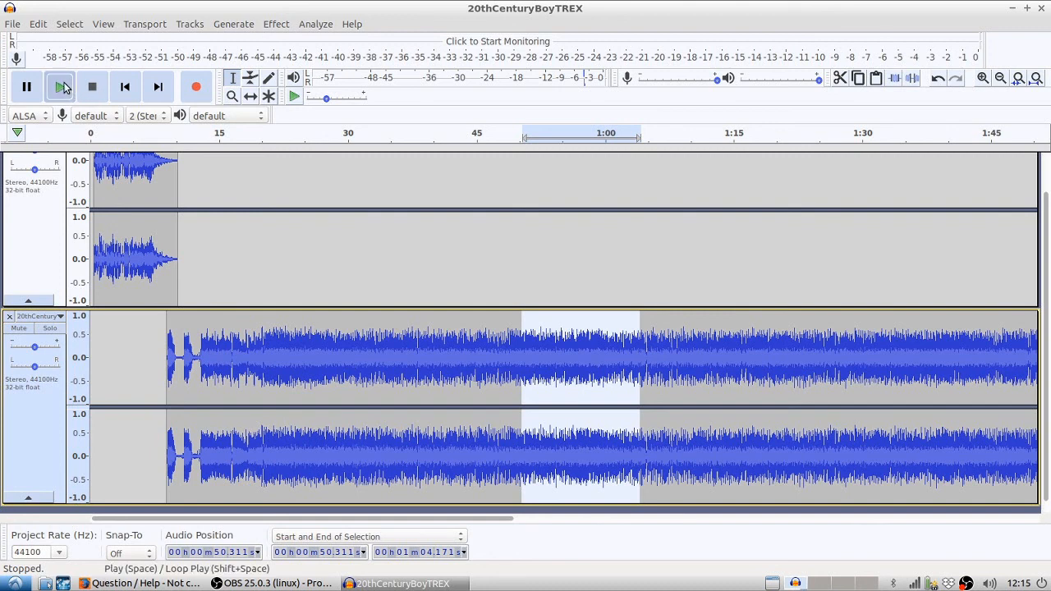
pyautogui.click(89, 90)
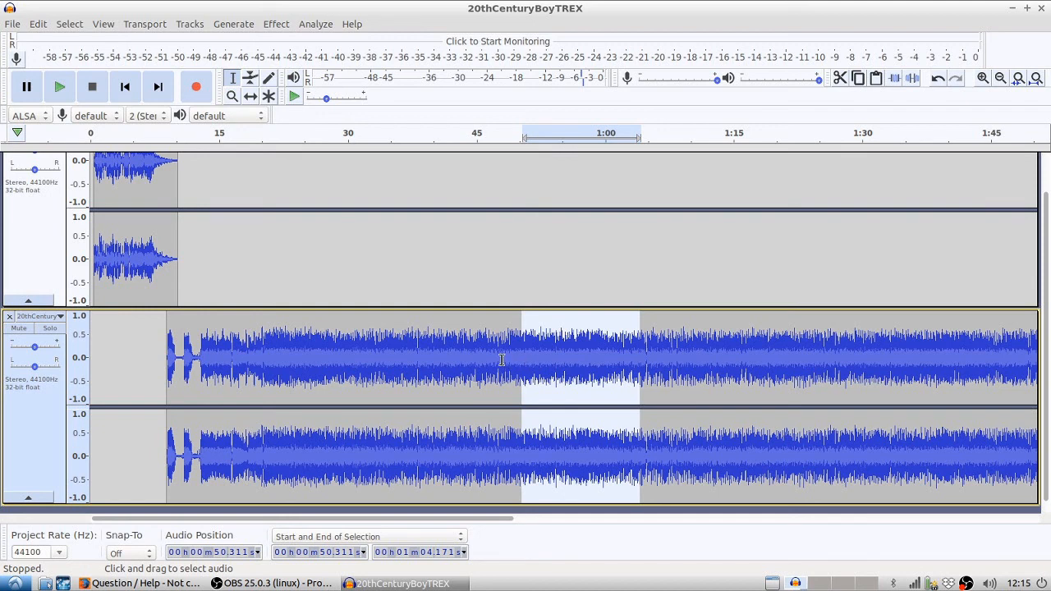
pyautogui.press('b')
pyautogui.press('space')
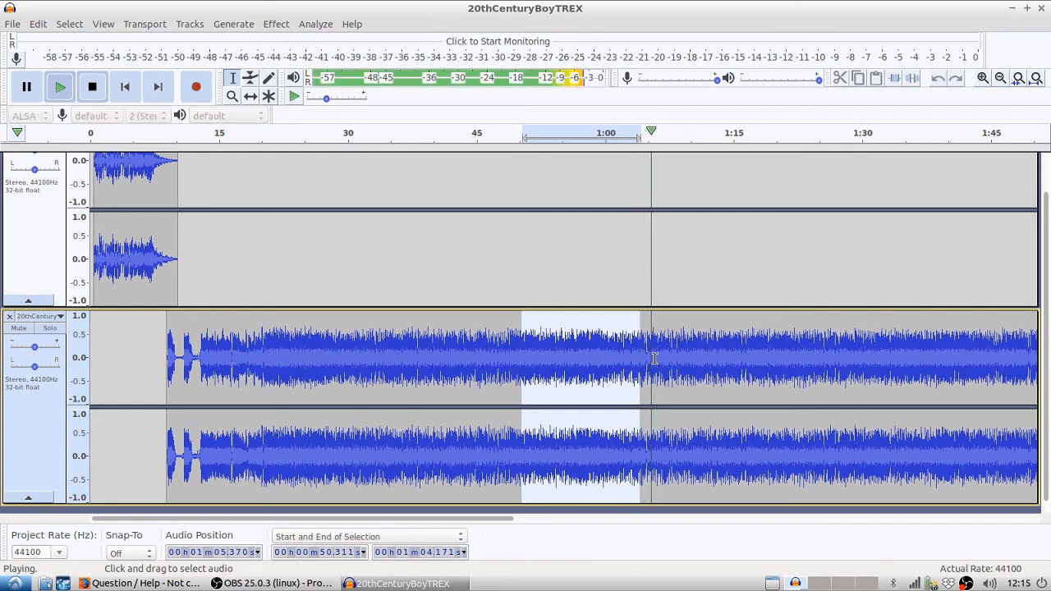
pyautogui.press('space')
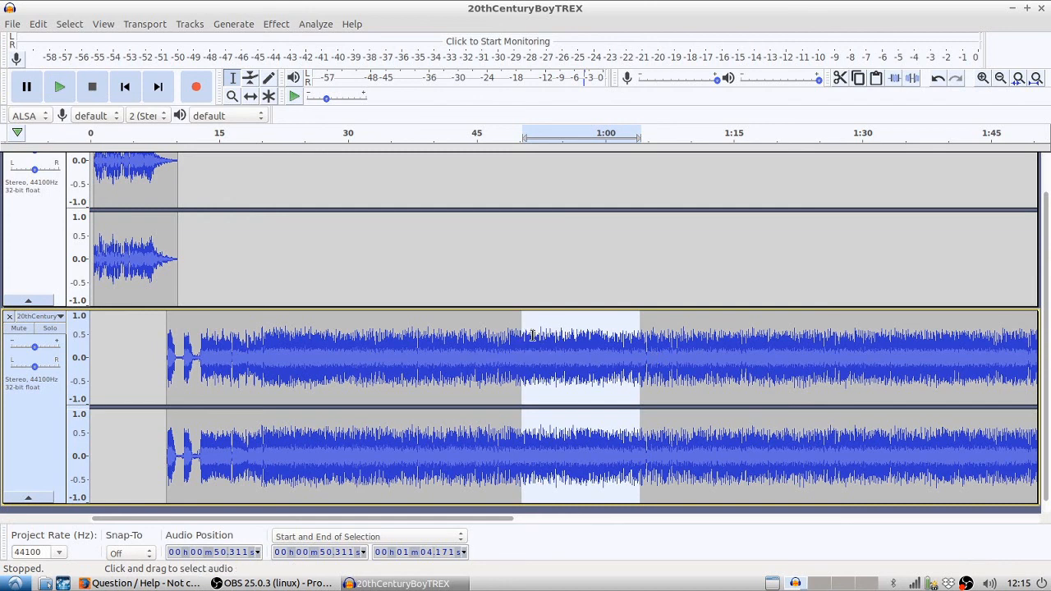
pyautogui.press('space')
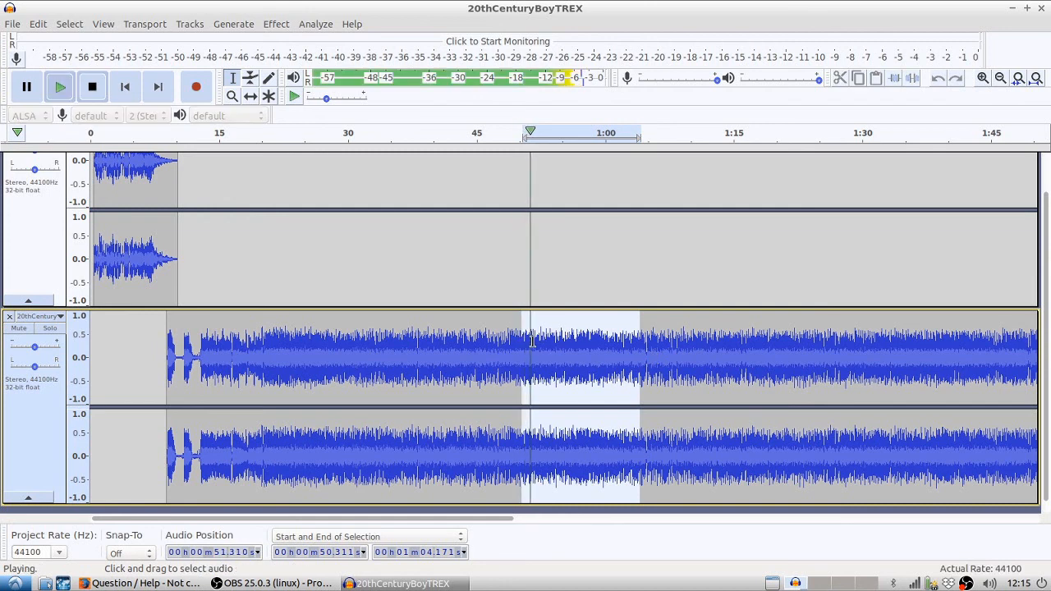
pyautogui.press('space')
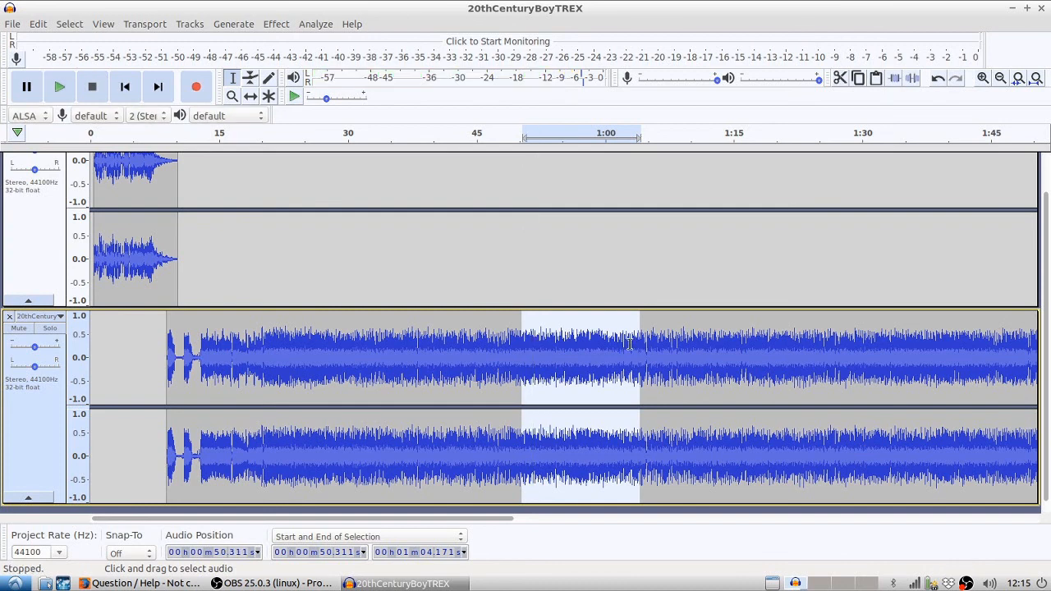
pyautogui.press('b')
pyautogui.press('space')
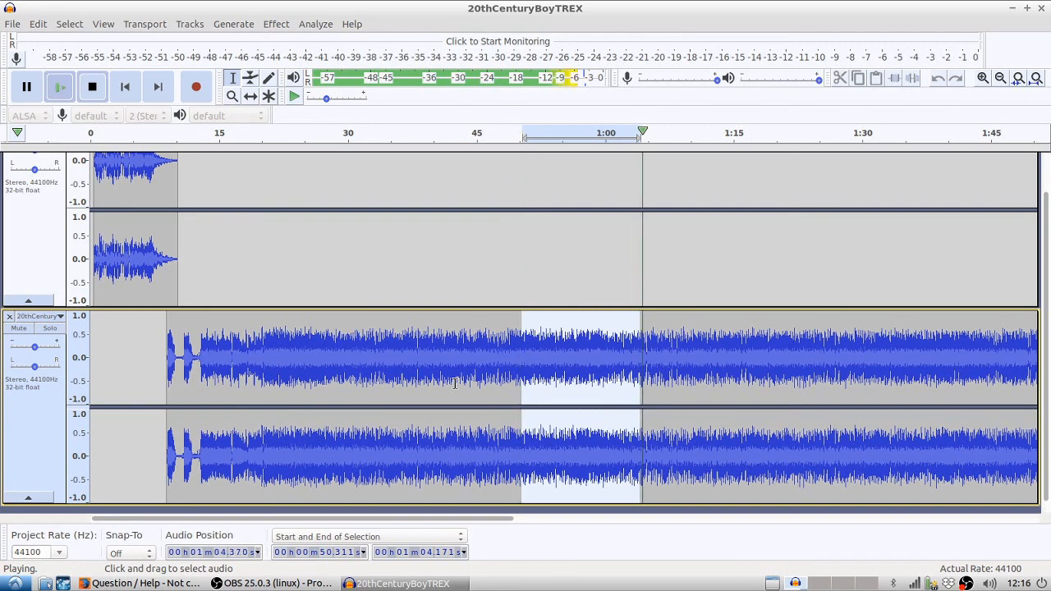
pyautogui.press('space')
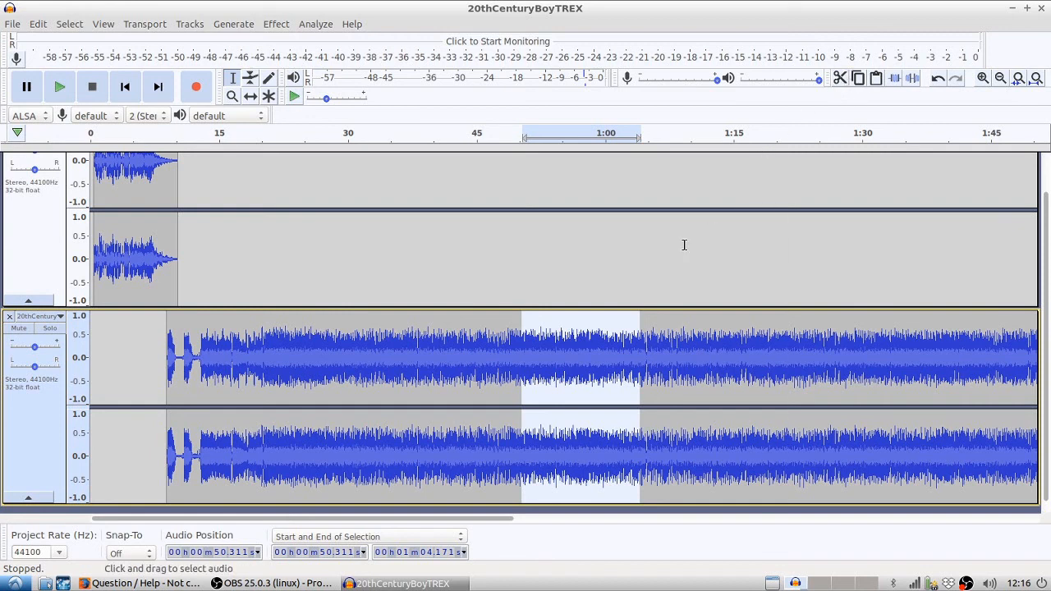
# Step: Delete the selected passage from the 20thCentury track and undo that deletion
pyautogui.press('Delete')
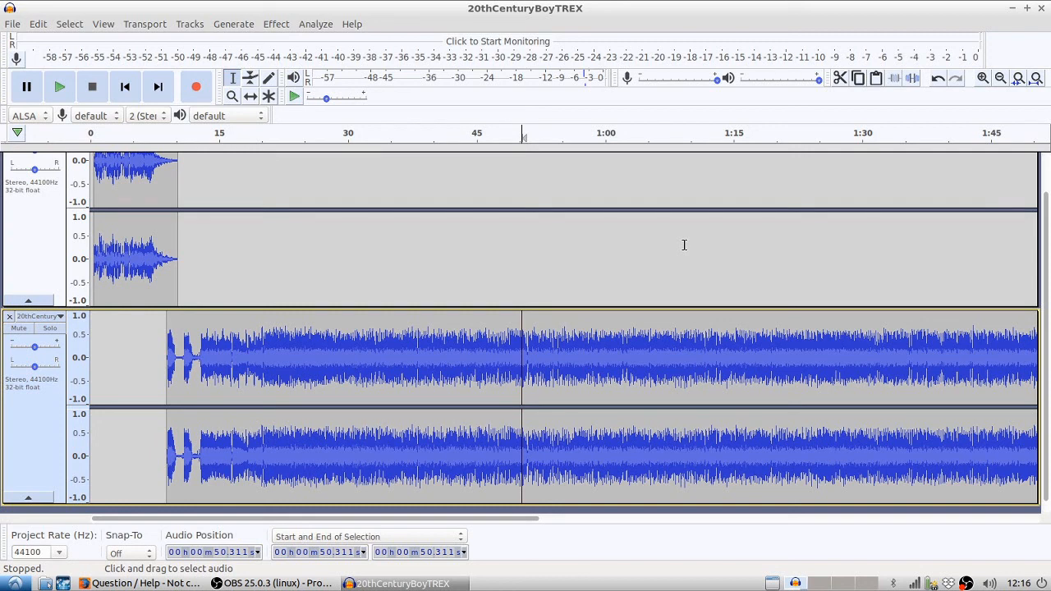
pyautogui.click(684, 245)
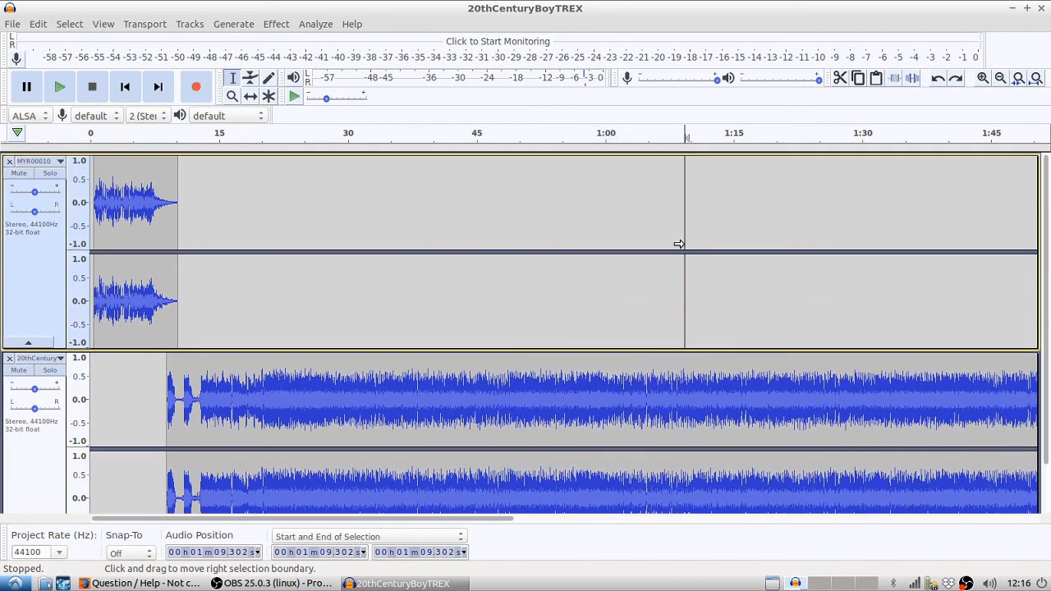
pyautogui.click(39, 24)
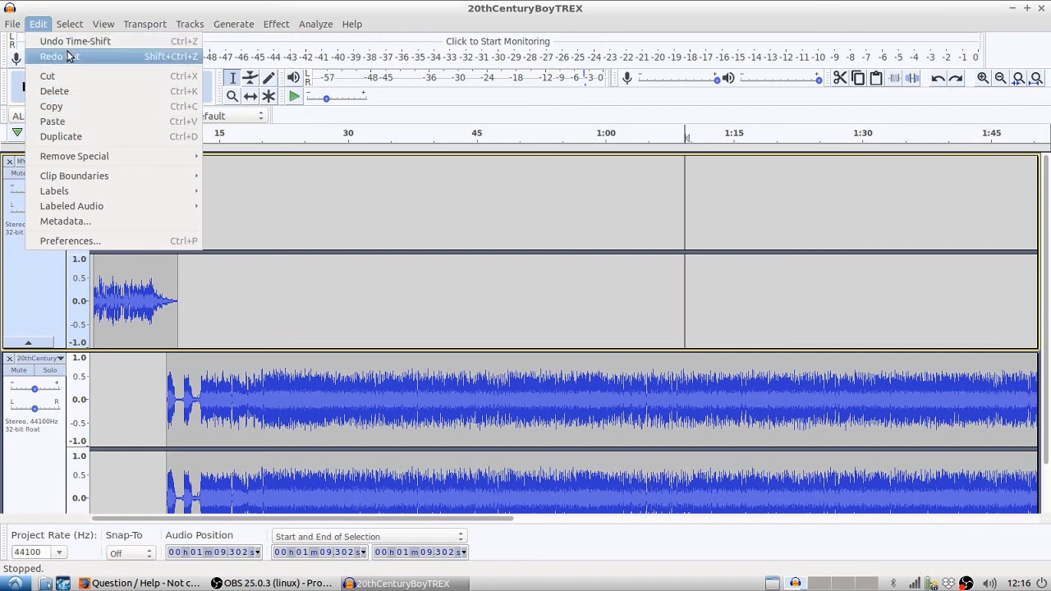
pyautogui.click(559, 280)
# Step: Select about 49.7 s to 1:15 of the 20thCentury track and remove it with Split Cut
pyautogui.scroll(-1, 619, 266)
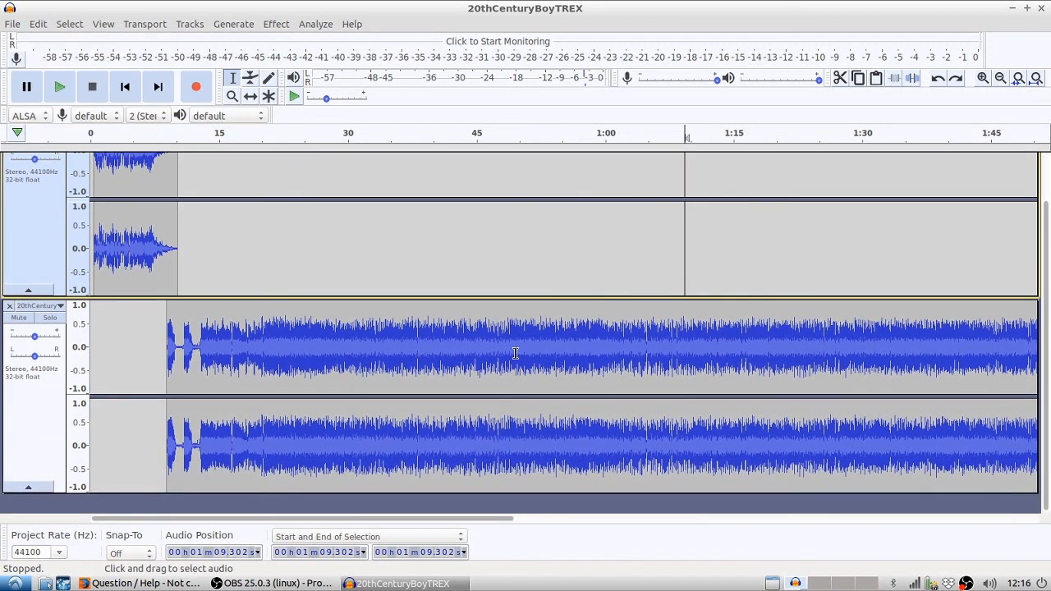
pyautogui.moveTo(516, 353); pyautogui.dragTo(733, 339)
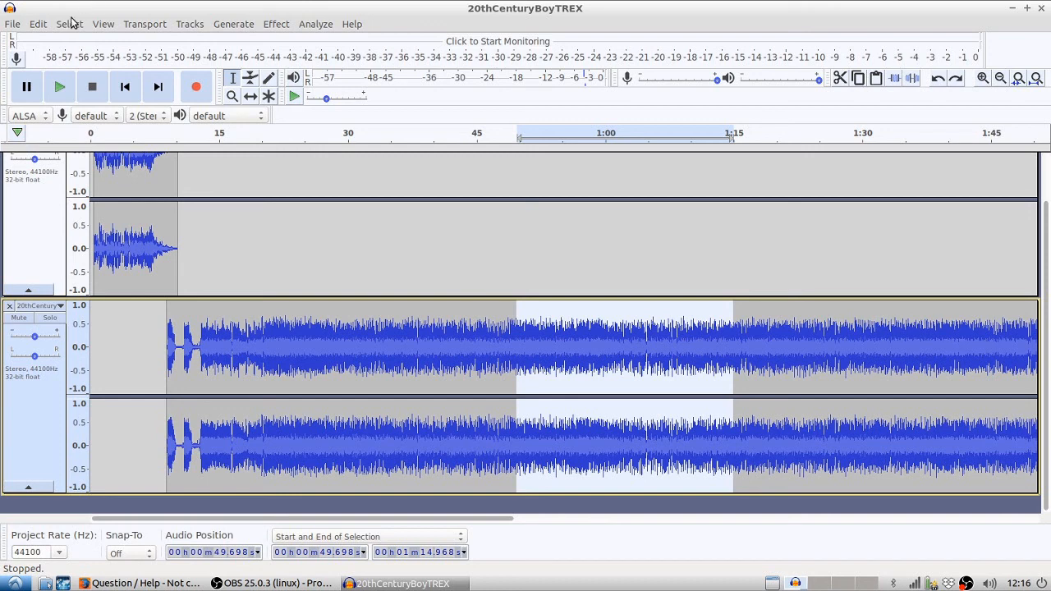
pyautogui.click(40, 25)
pyautogui.moveTo(90, 164)
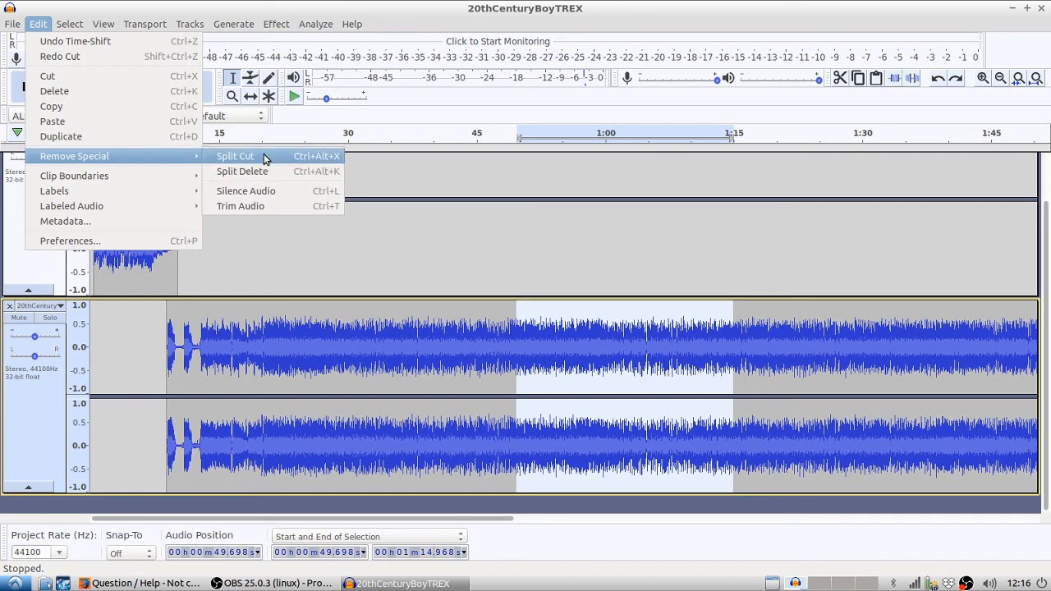
pyautogui.click(235, 156)
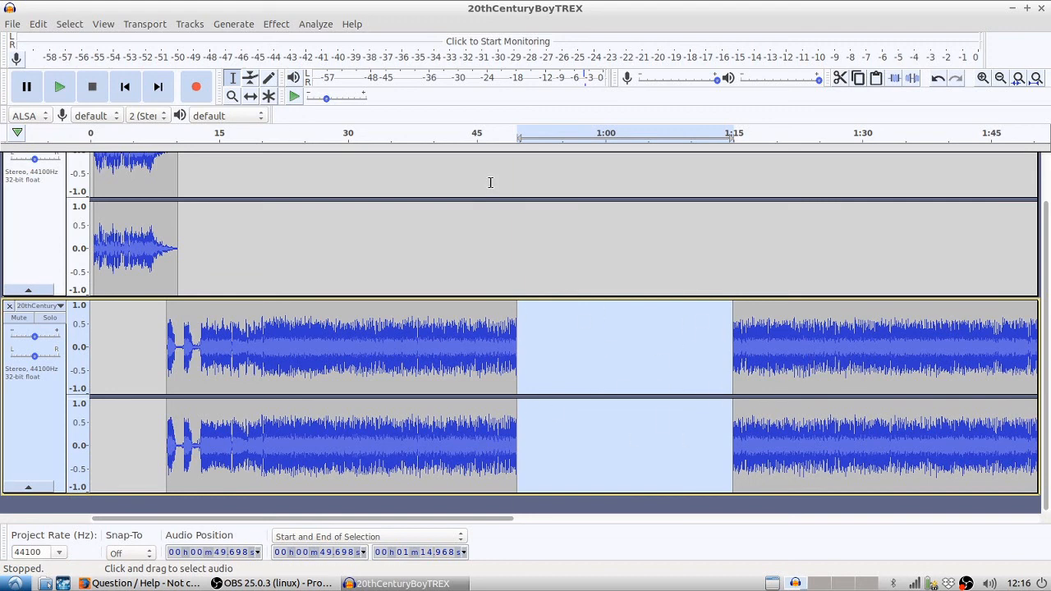
# Step: Mark about 0:51 to 1:13 in the empty part of the MYR00010 track and undo the split cut in the 20thCentury track
pyautogui.moveTo(528, 209); pyautogui.dragTo(715, 206)
pyautogui.scroll(1, 708, 204)
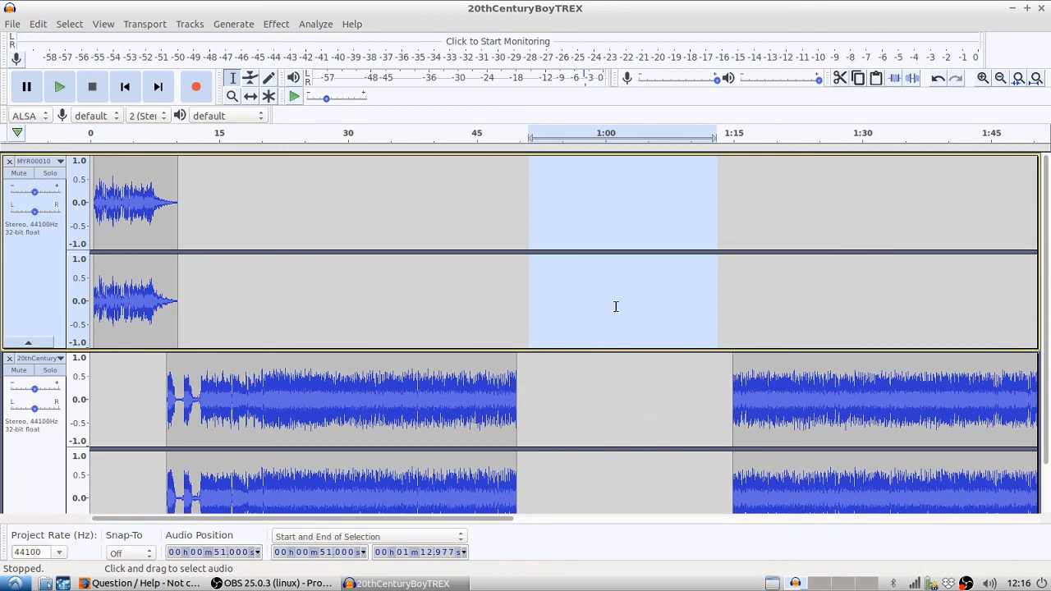
pyautogui.scroll(-1, 608, 279)
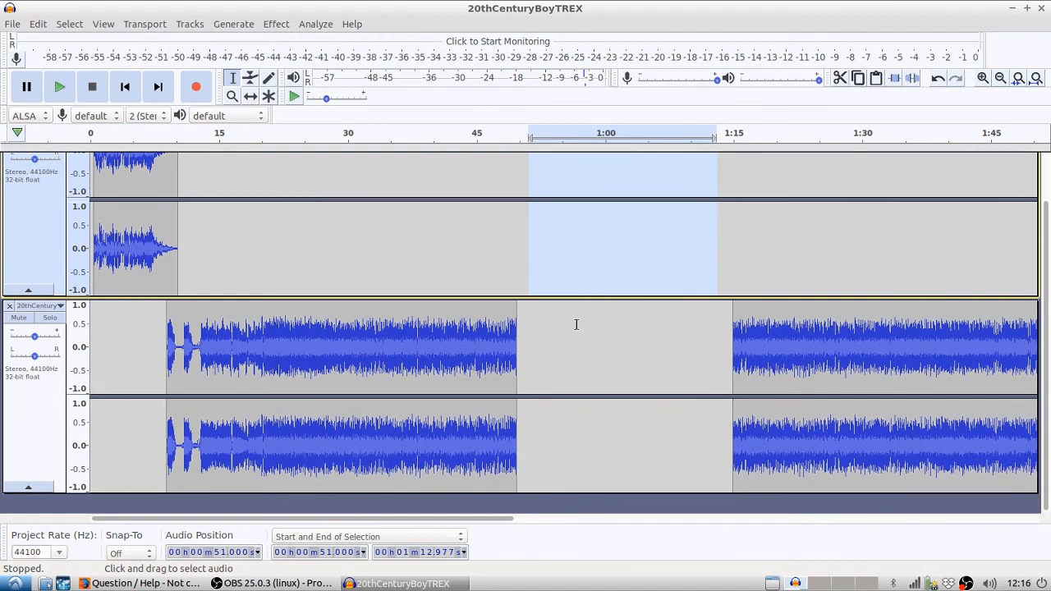
pyautogui.doubleClick(662, 363)
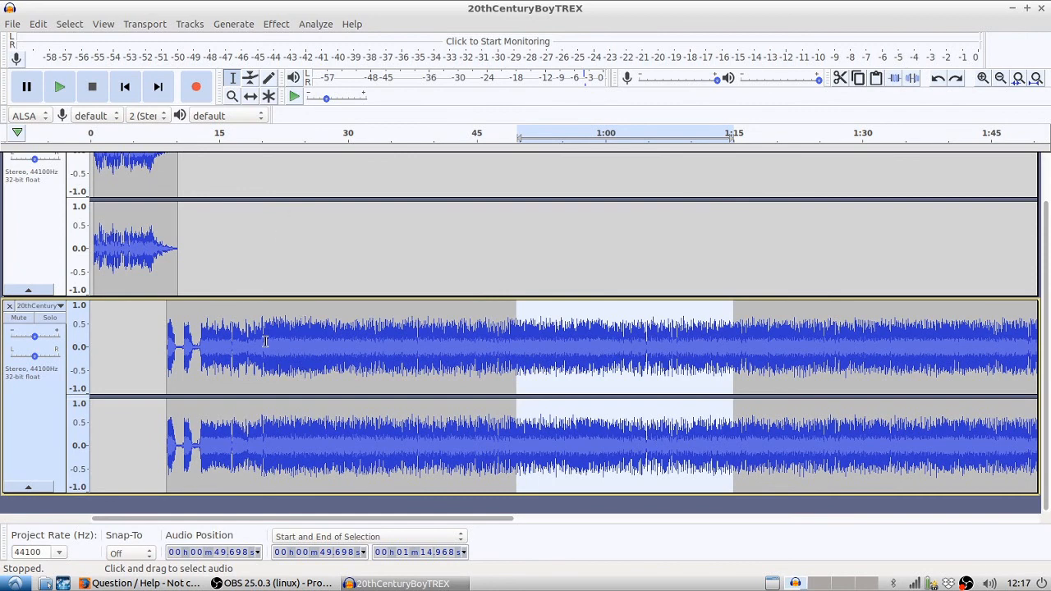
# Step: Add a new stereo track and move it above the MYR00010 and 20thCentury tracks
pyautogui.scroll(2, 367, 299)
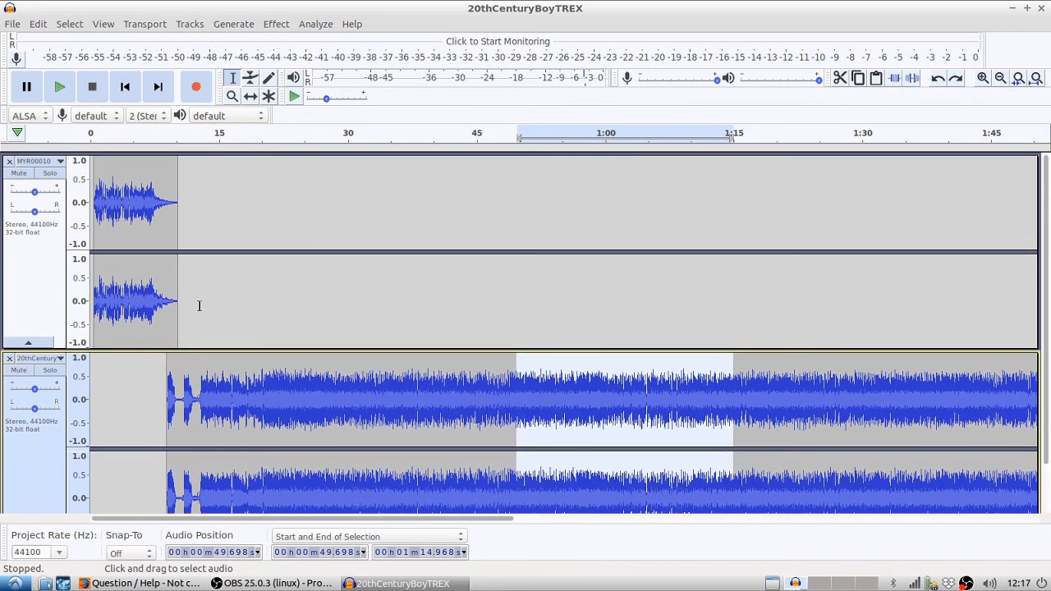
pyautogui.click(192, 25)
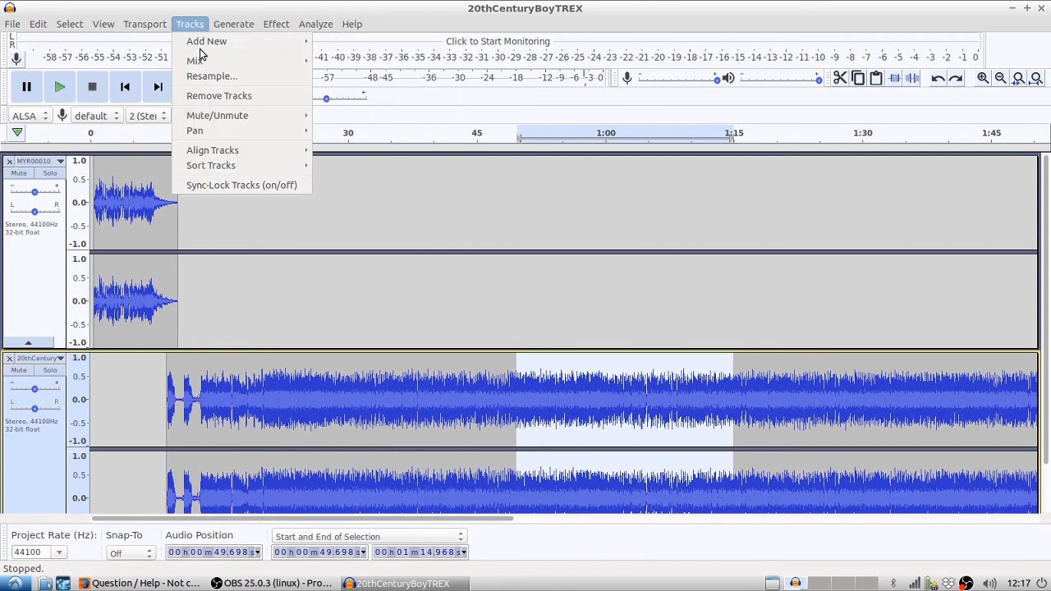
pyautogui.moveTo(206, 41)
pyautogui.click(351, 56)
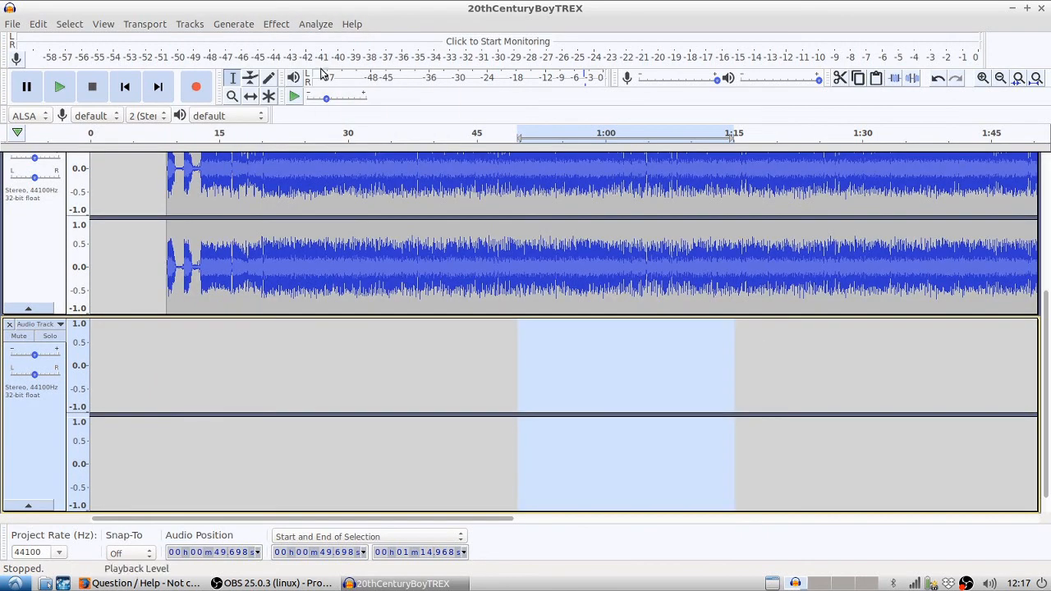
pyautogui.click(58, 325)
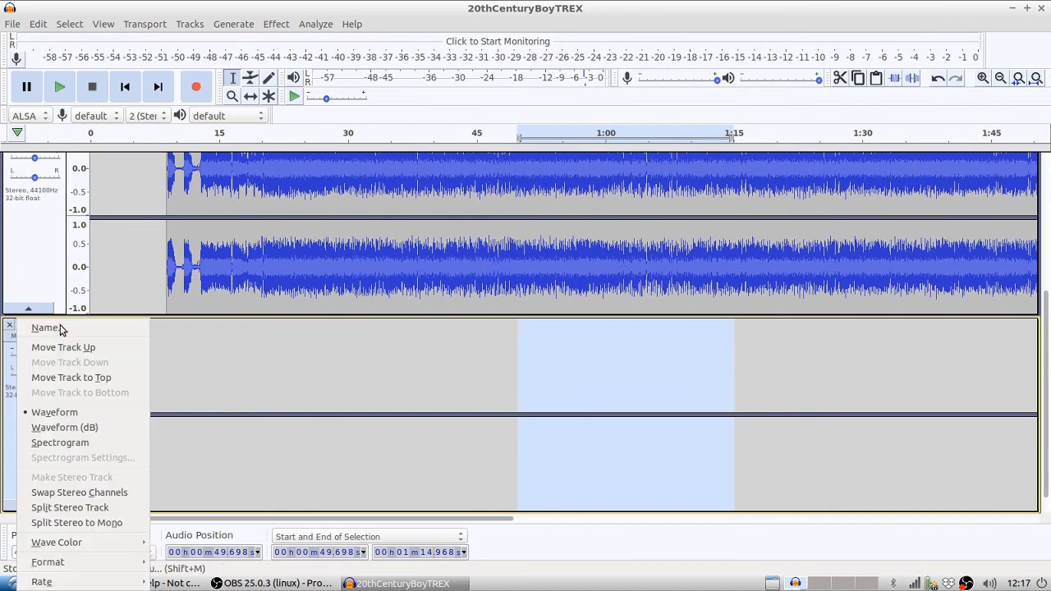
pyautogui.click(60, 376)
pyautogui.scroll(5, 229, 238)
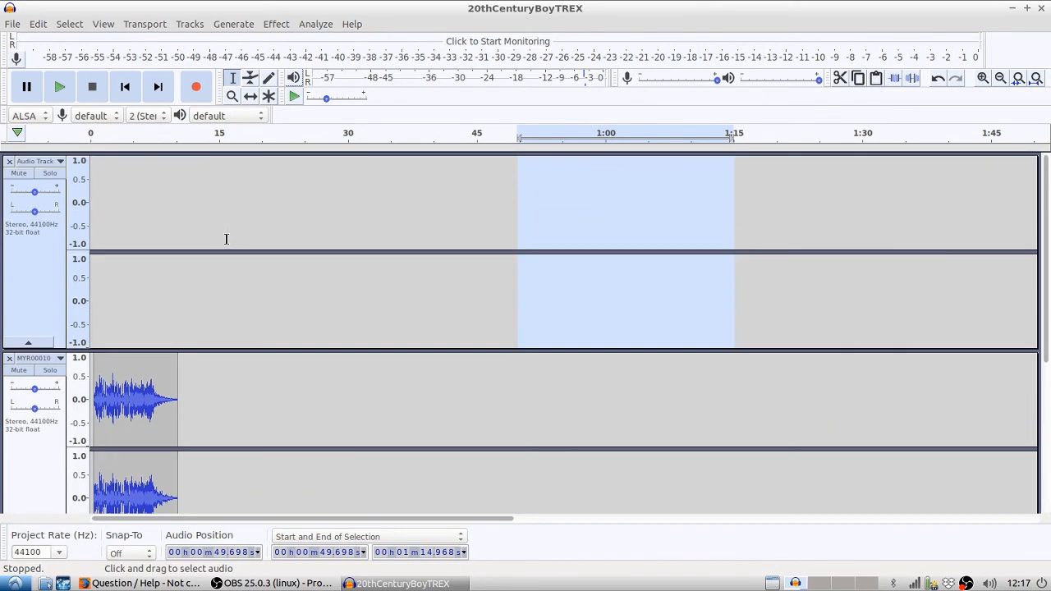
# Step: Look through the stacked tracks and fit all three to the window's height
pyautogui.scroll(-4, 226, 239)
pyautogui.scroll(4, 225, 239)
pyautogui.scroll(-4, 226, 239)
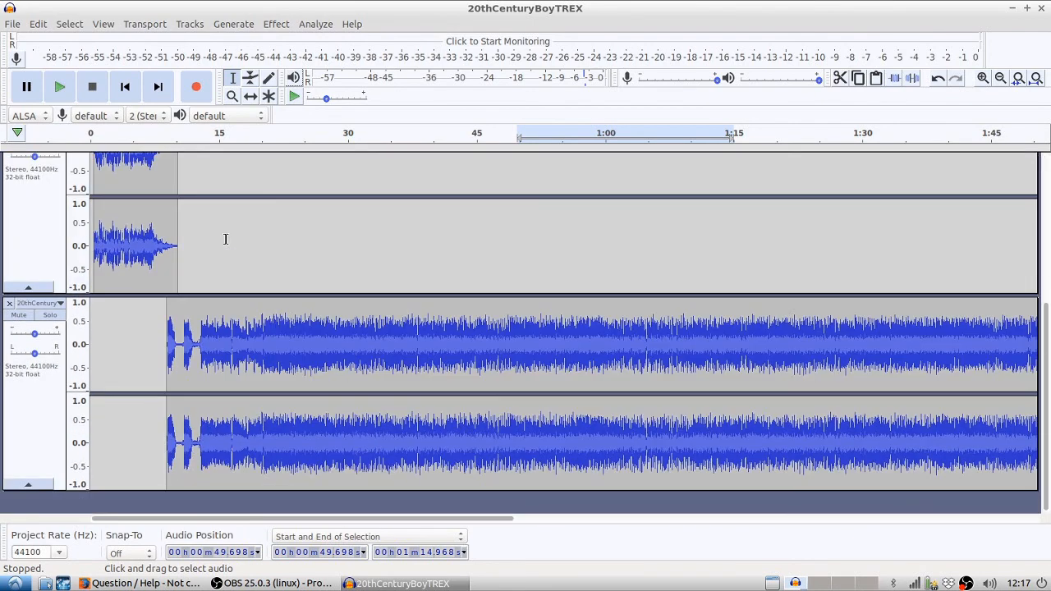
pyautogui.scroll(4, 225, 239)
pyautogui.scroll(-4, 225, 239)
pyautogui.scroll(4, 225, 239)
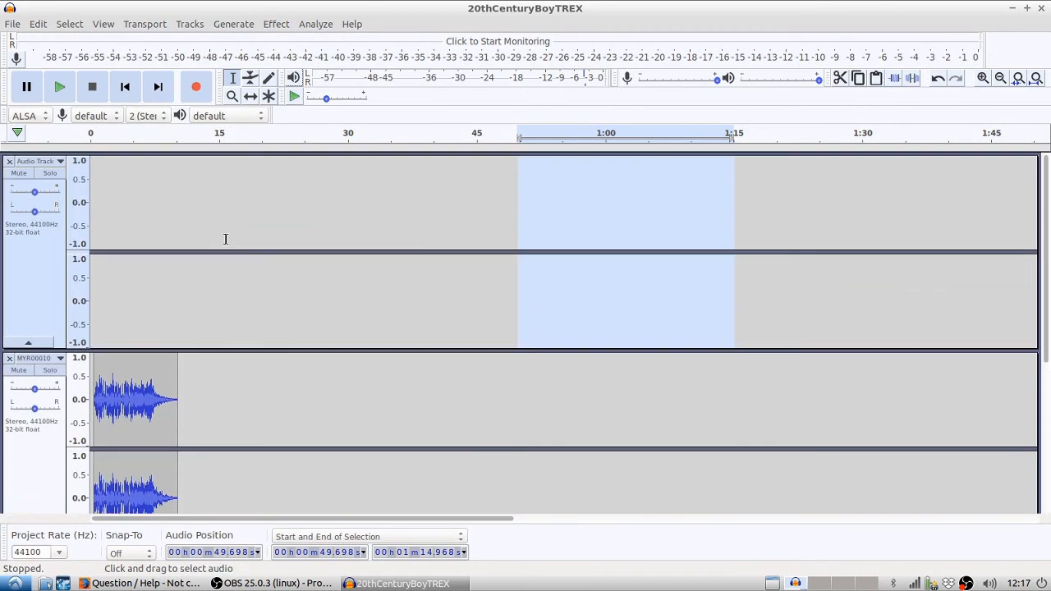
pyautogui.click(112, 27)
pyautogui.moveTo(105, 58)
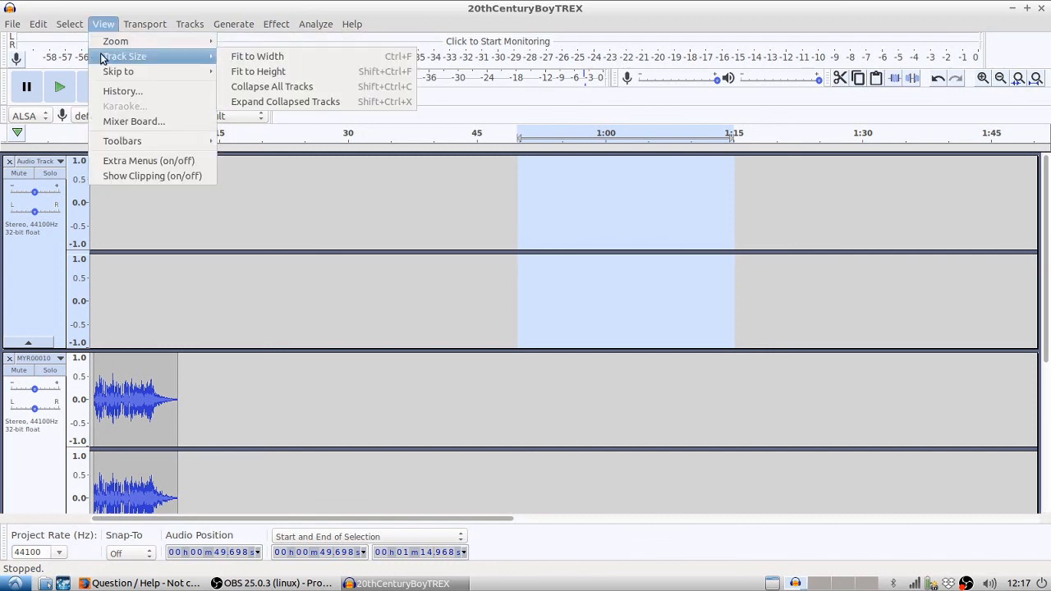
pyautogui.click(257, 73)
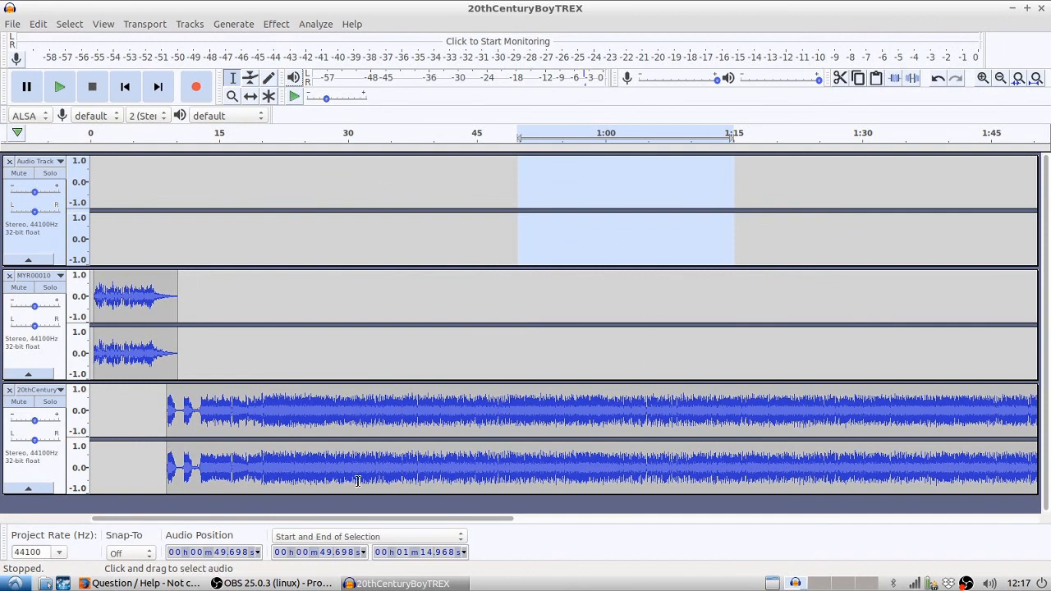
# Step: Mute the 20thCentury track and record about 10 s of audio onto the new empty track, starting at about 10.2 s
pyautogui.click(177, 239)
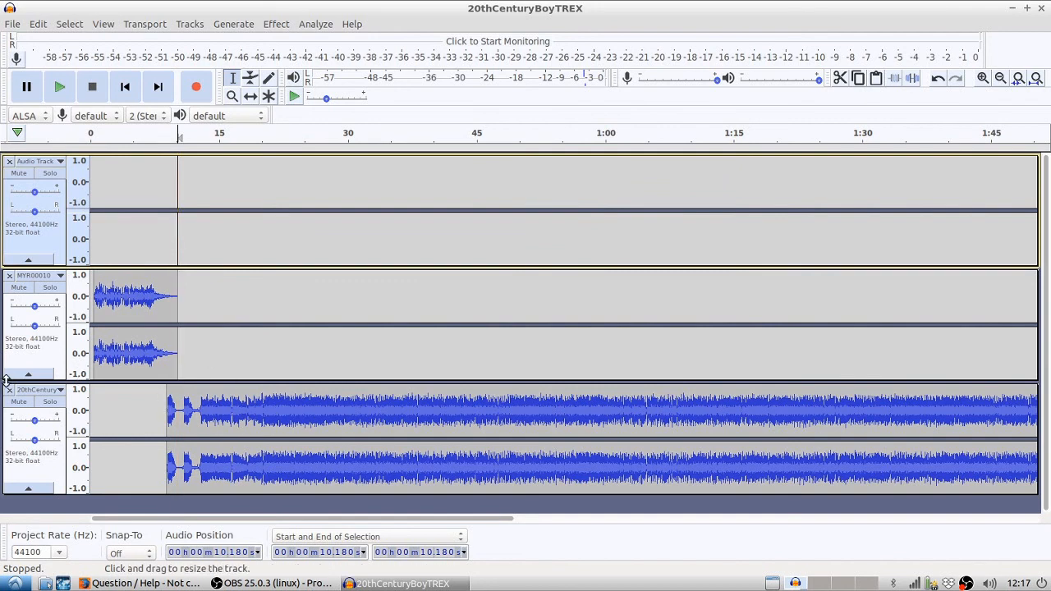
pyautogui.click(12, 406)
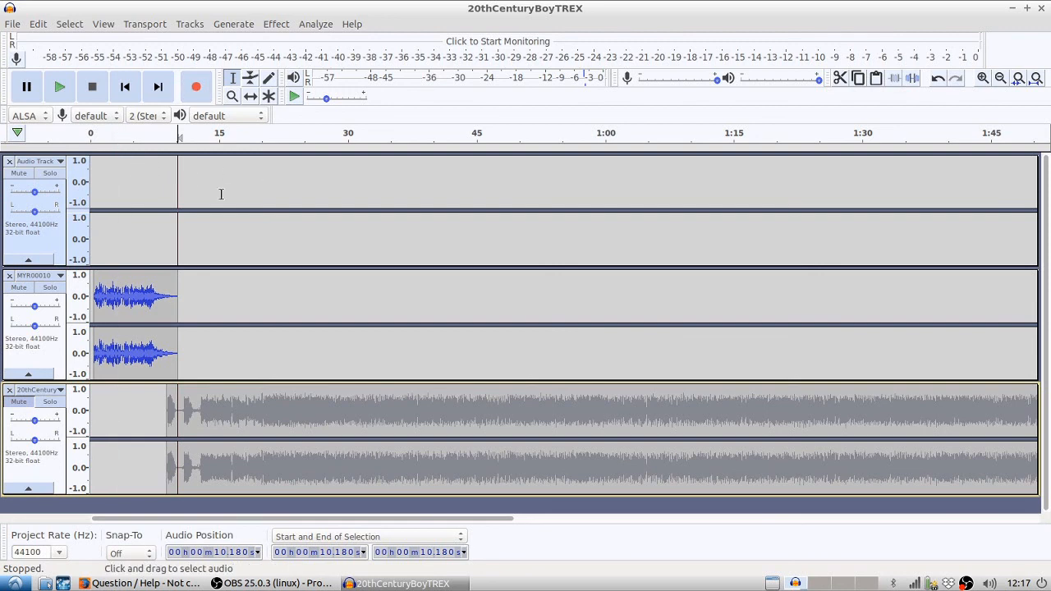
pyautogui.click(197, 88)
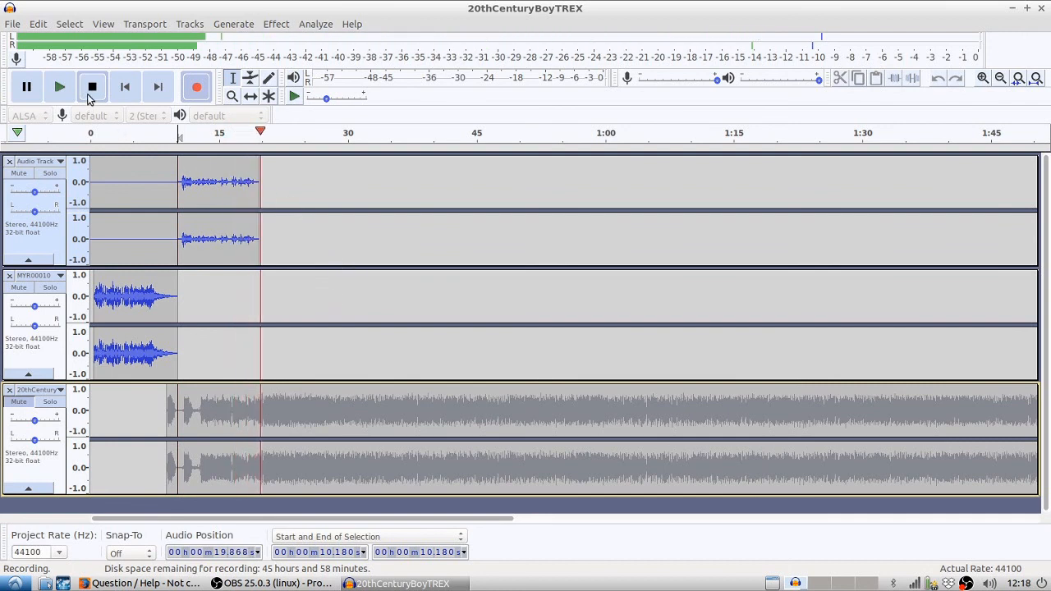
pyautogui.click(88, 93)
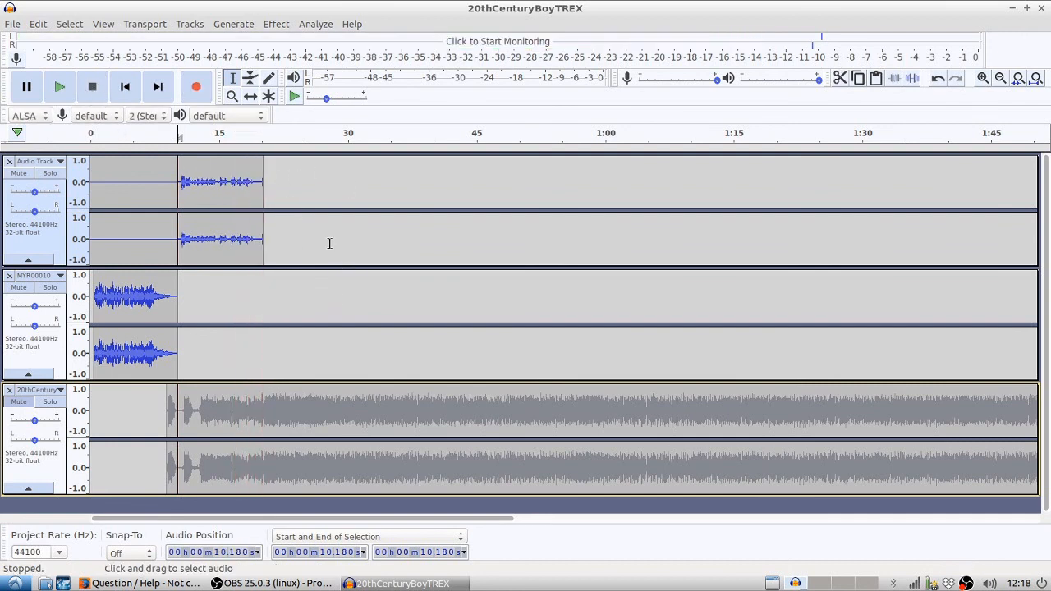
# Step: Play back the start of the new recording and trim its track to the audio between 10.180 s and 20.140 s
pyautogui.click(61, 89)
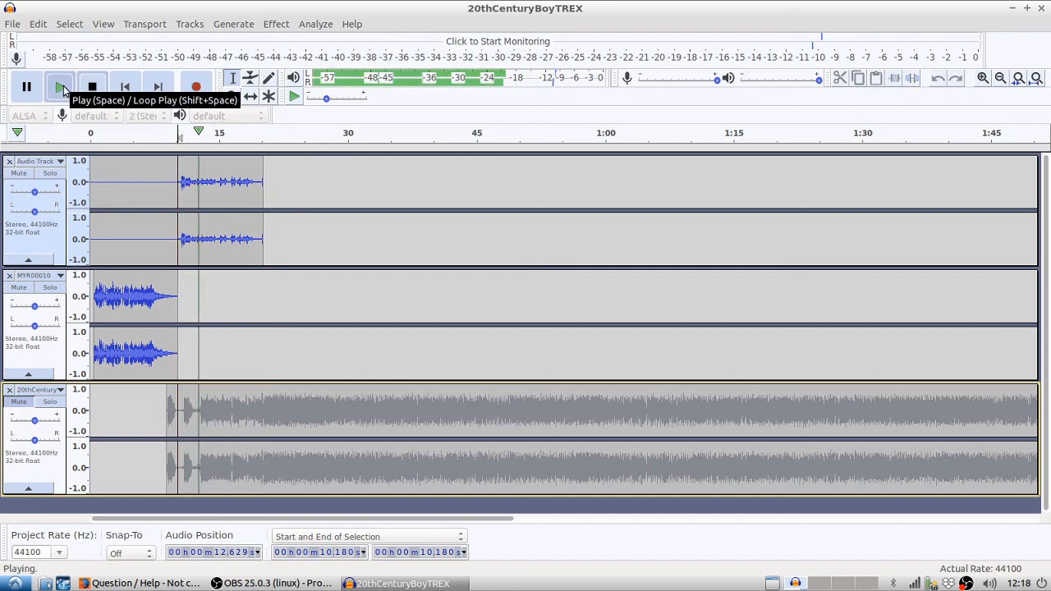
pyautogui.click(90, 92)
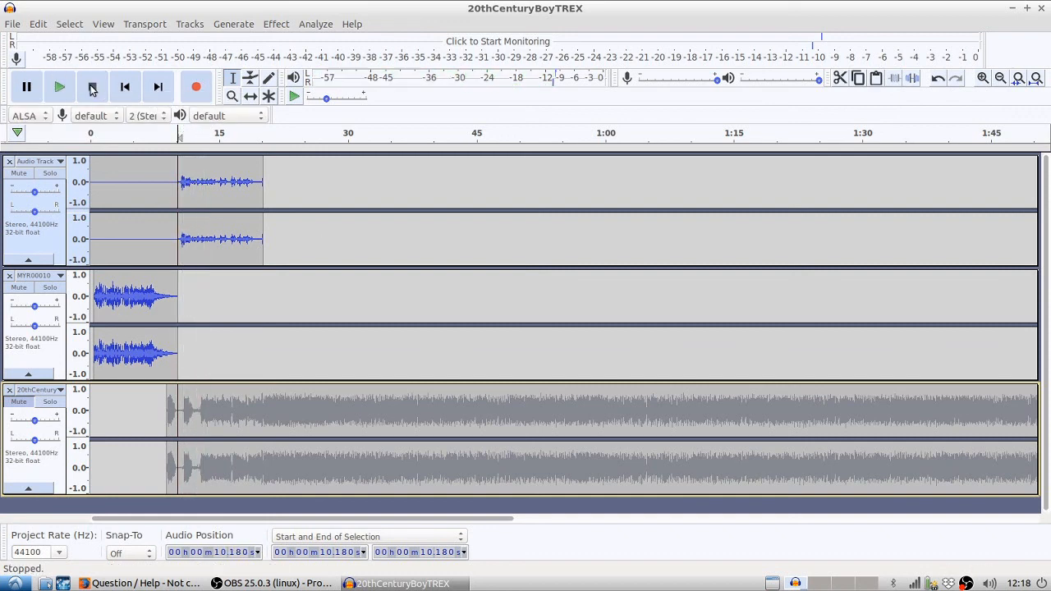
pyautogui.doubleClick(194, 195)
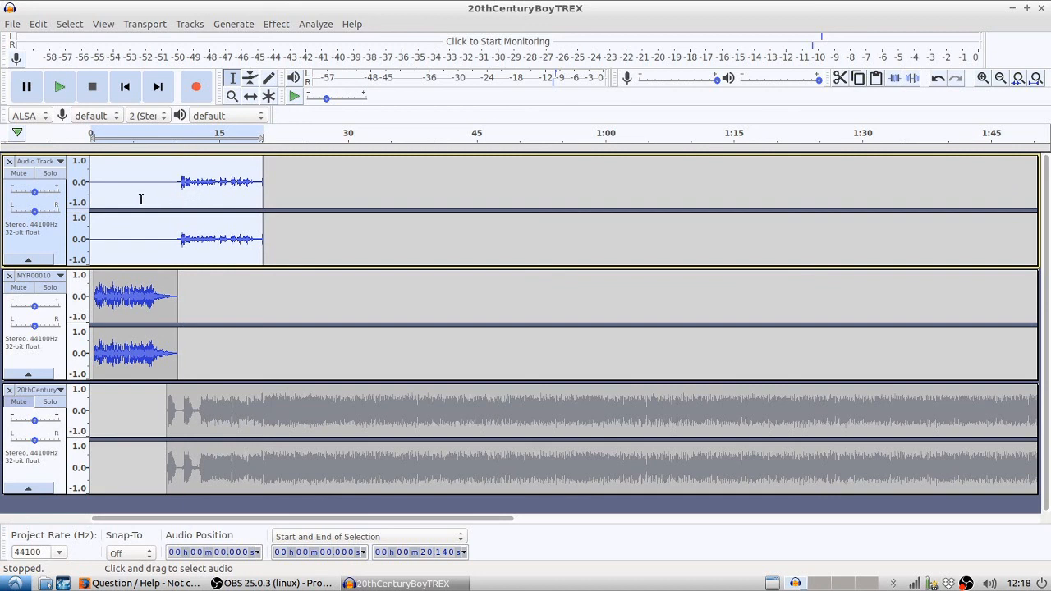
pyautogui.click(179, 192)
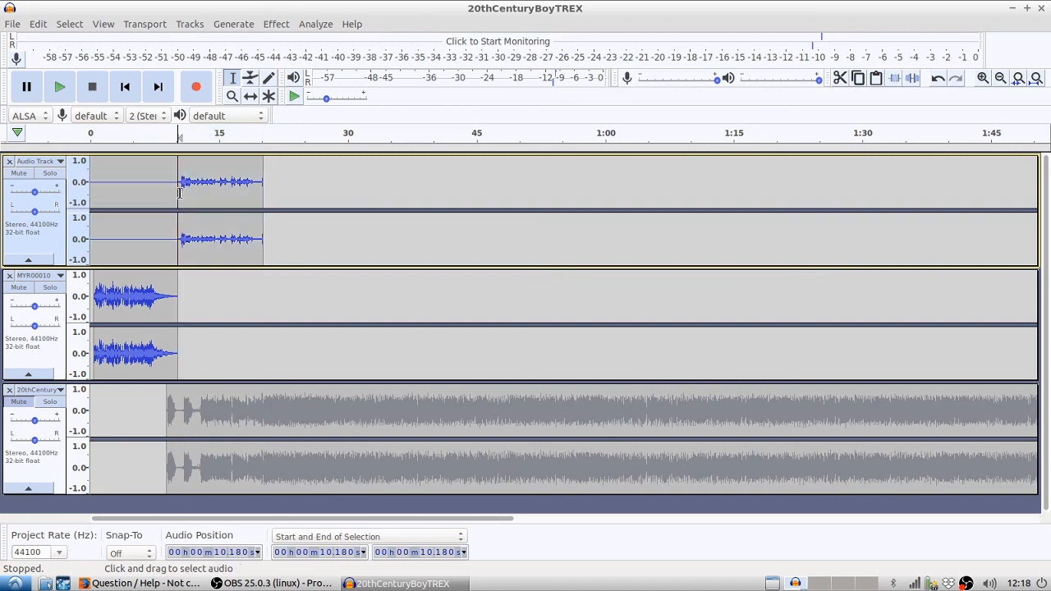
pyautogui.moveTo(173, 195); pyautogui.dragTo(256, 204)
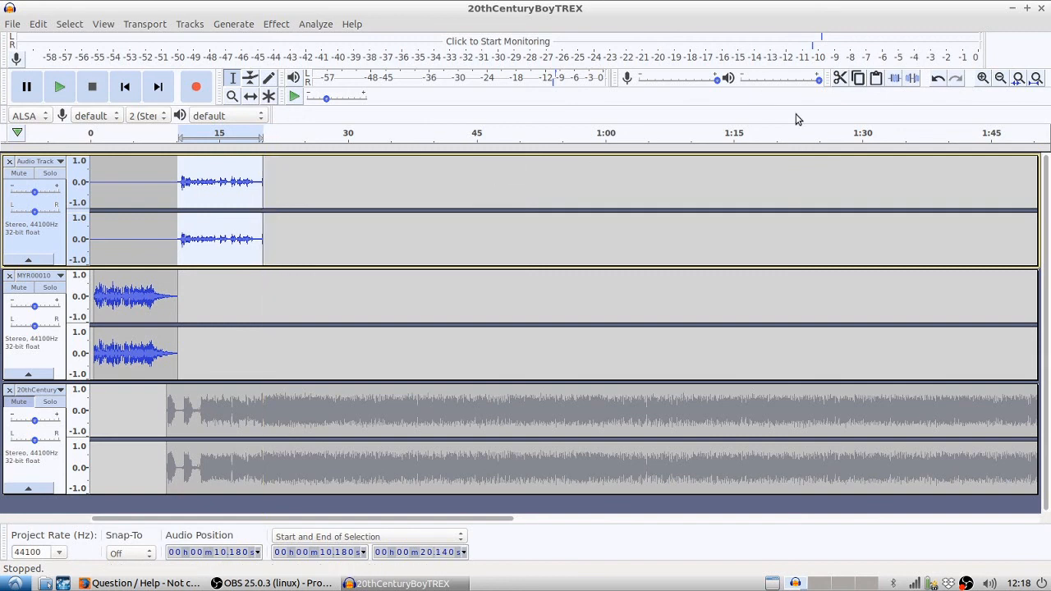
pyautogui.click(895, 80)
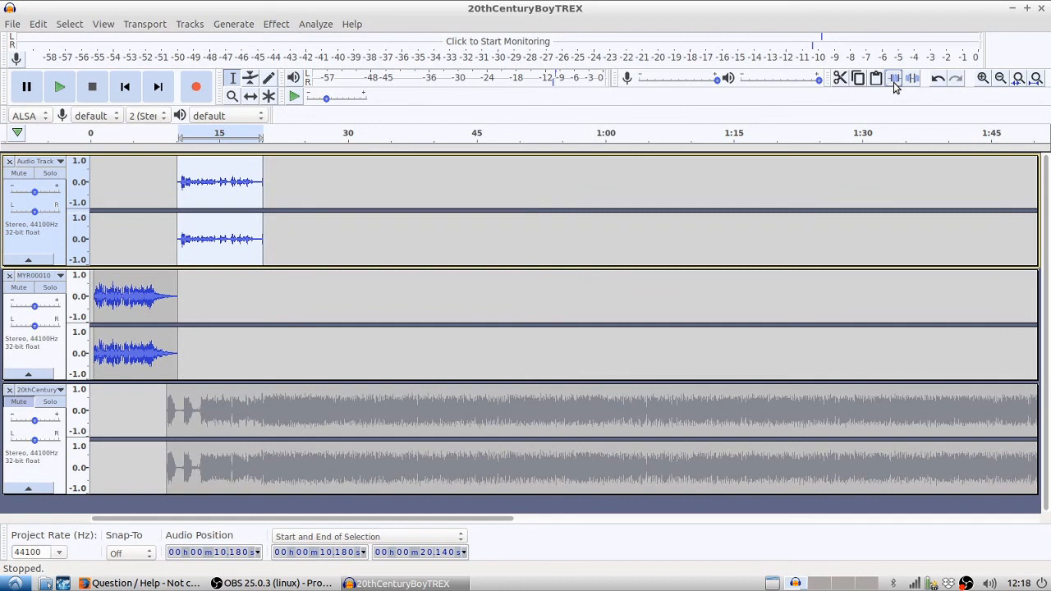
# Step: Try silencing the selected part of the recording in place of the trim, and restore the trim
pyautogui.hotkey('ctrl', 'z')
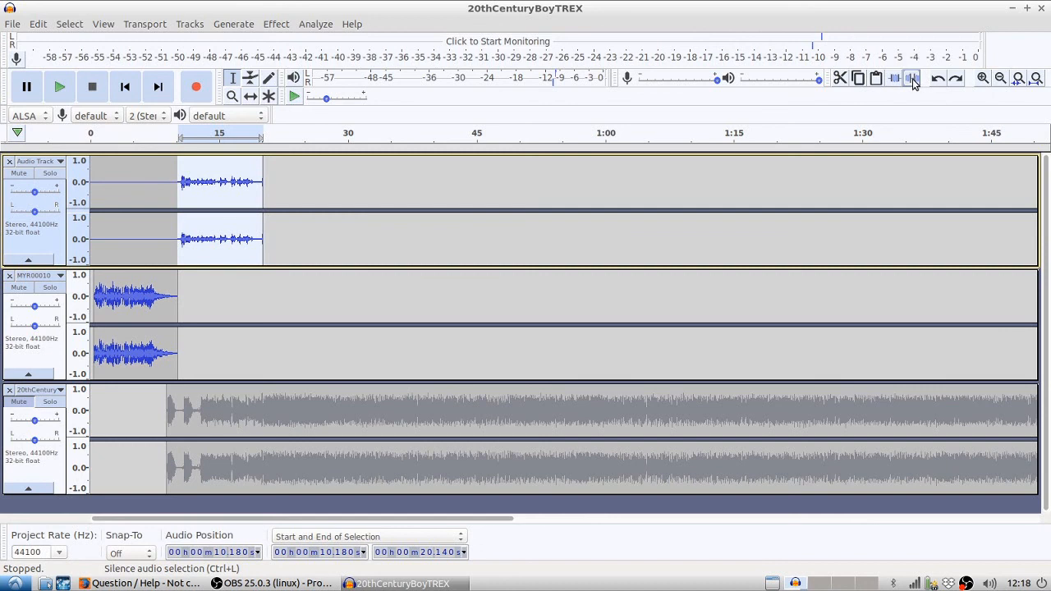
pyautogui.click(912, 79)
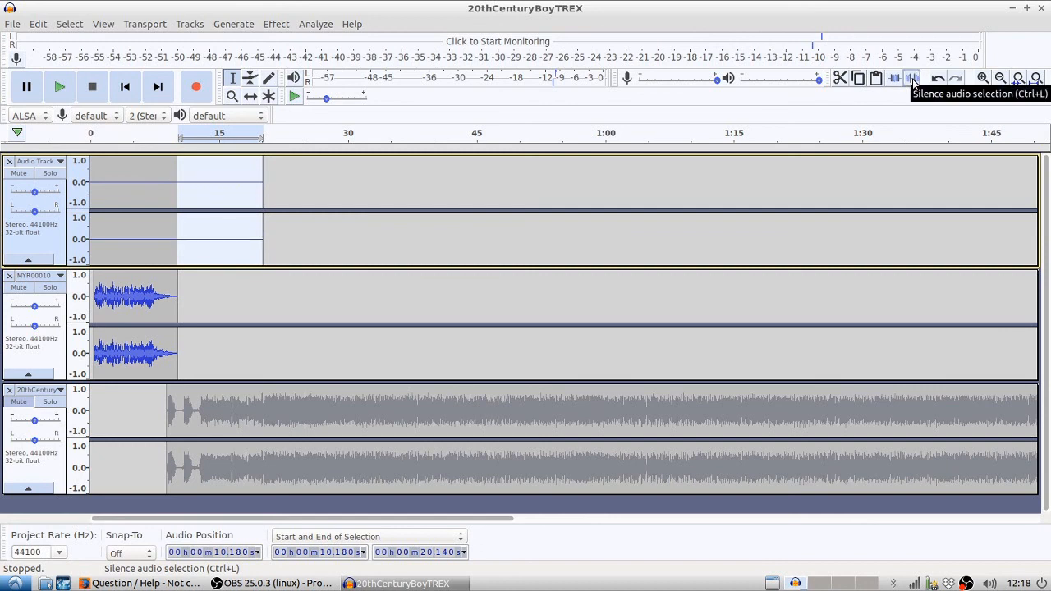
pyautogui.hotkey('ctrl', 'z')
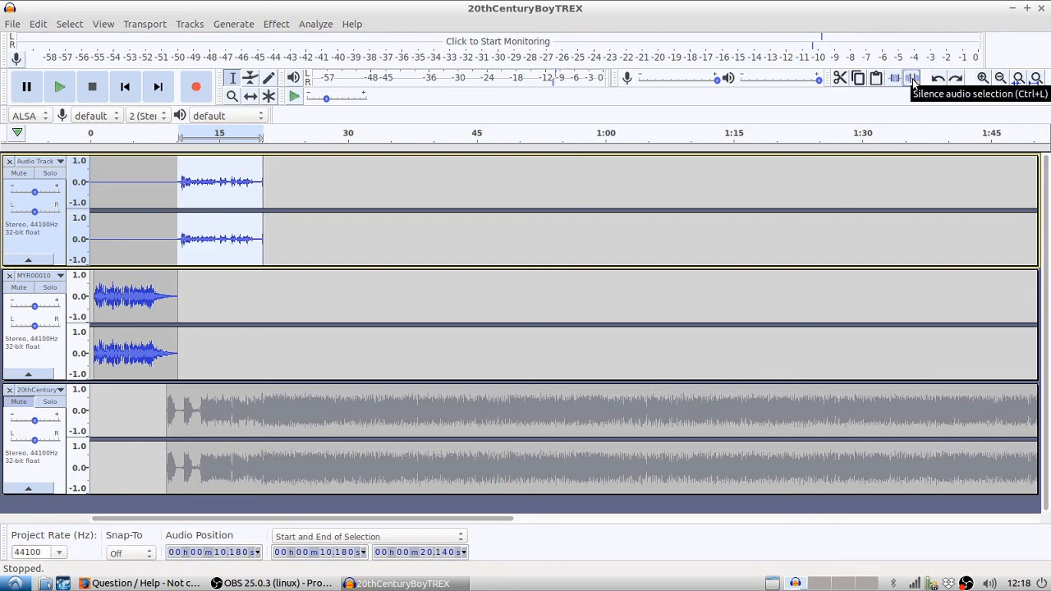
pyautogui.hotkey('ctrl', 'z')
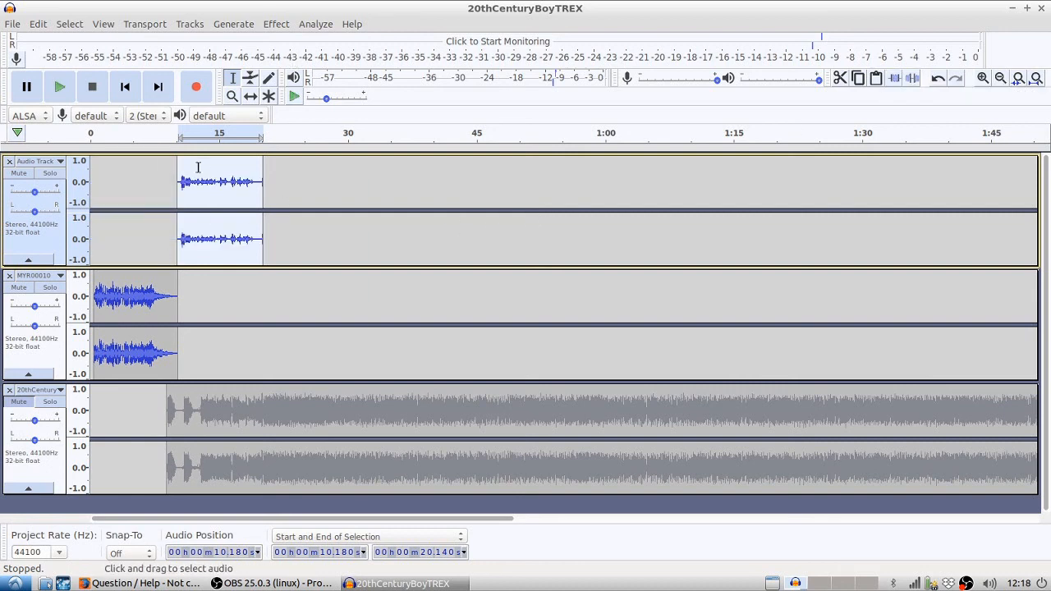
# Step: Normalize the trimmed recording with DC offset removal and maximum amplitude normalization enabled, without treating the stereo channels independently
pyautogui.click(277, 25)
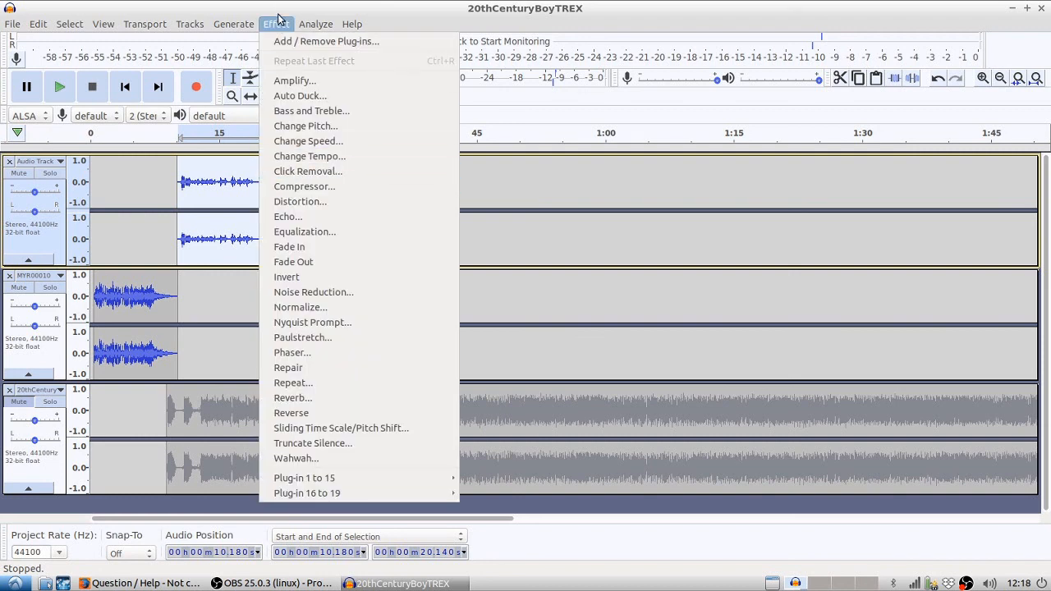
pyautogui.click(288, 309)
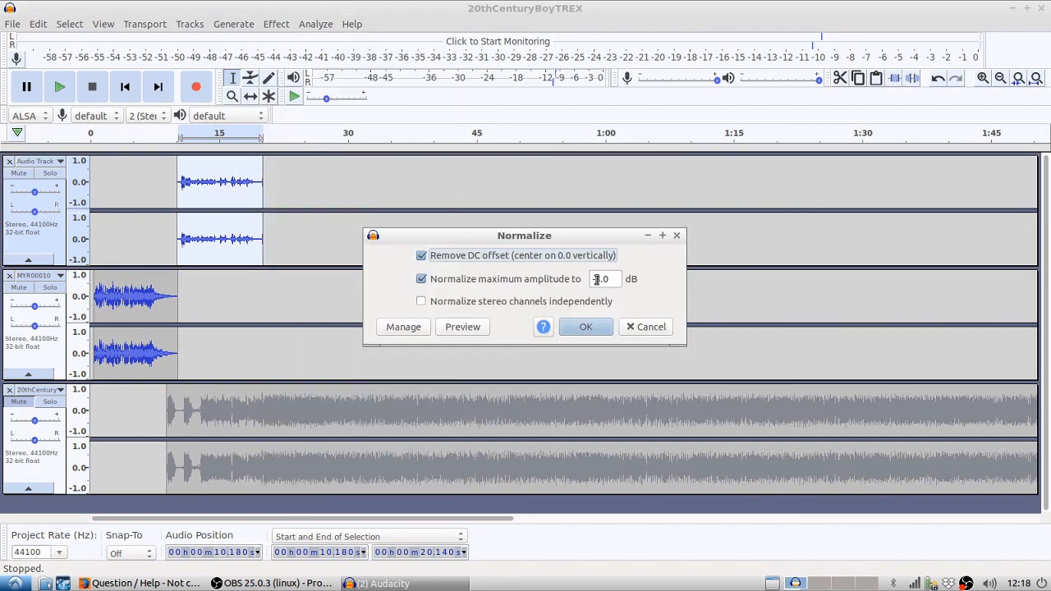
pyautogui.click(585, 326)
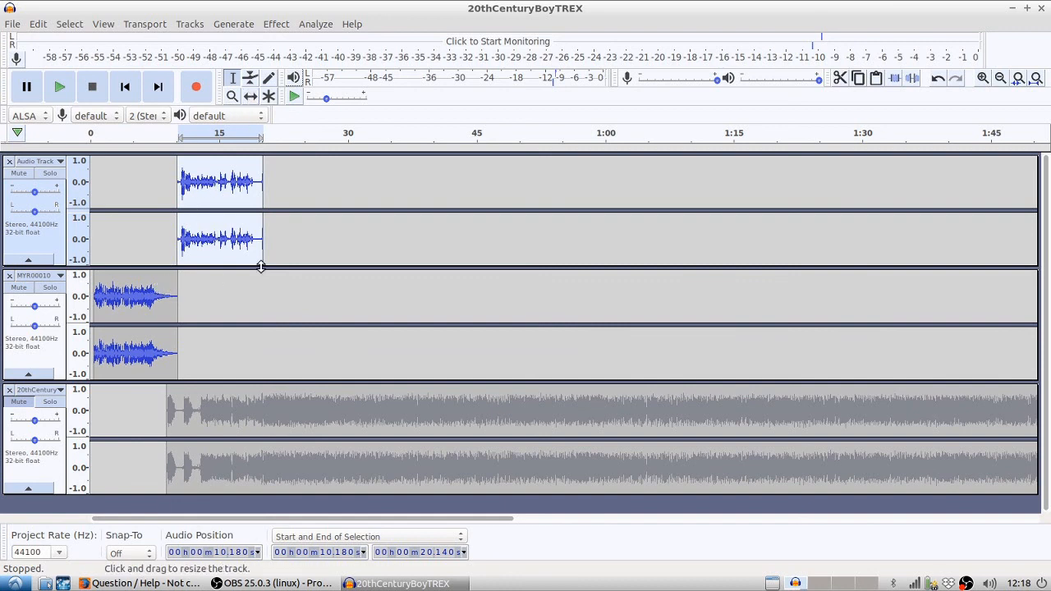
# Step: Shift the recorded clip to start at about 8.4 s and the unmuted 20thCentury clip to start at the recording's end
pyautogui.click(250, 97)
pyautogui.moveTo(238, 180); pyautogui.dragTo(224, 180)
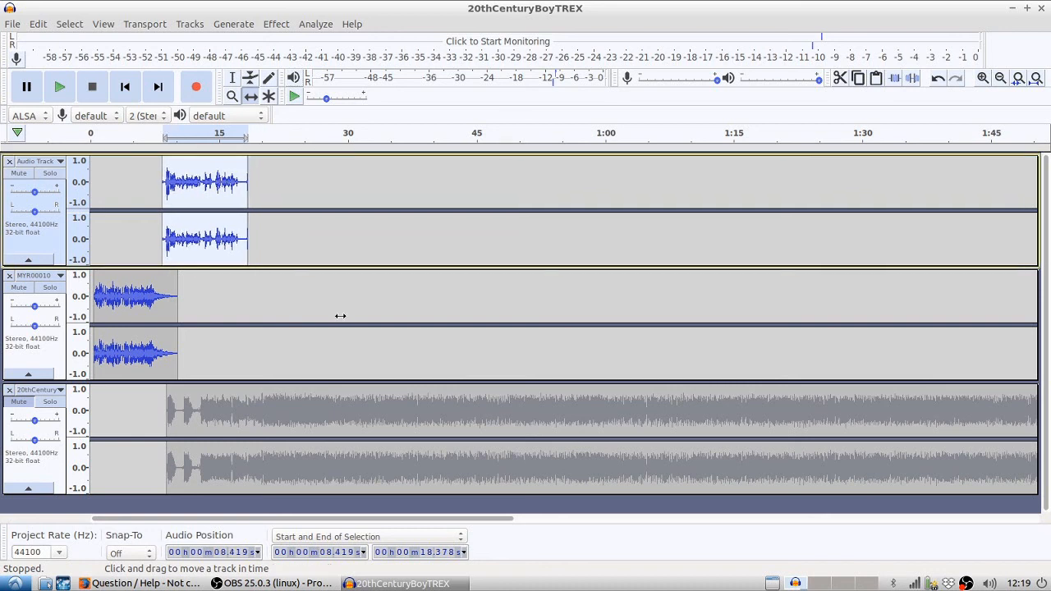
pyautogui.click(18, 401)
pyautogui.moveTo(198, 433); pyautogui.dragTo(271, 424)
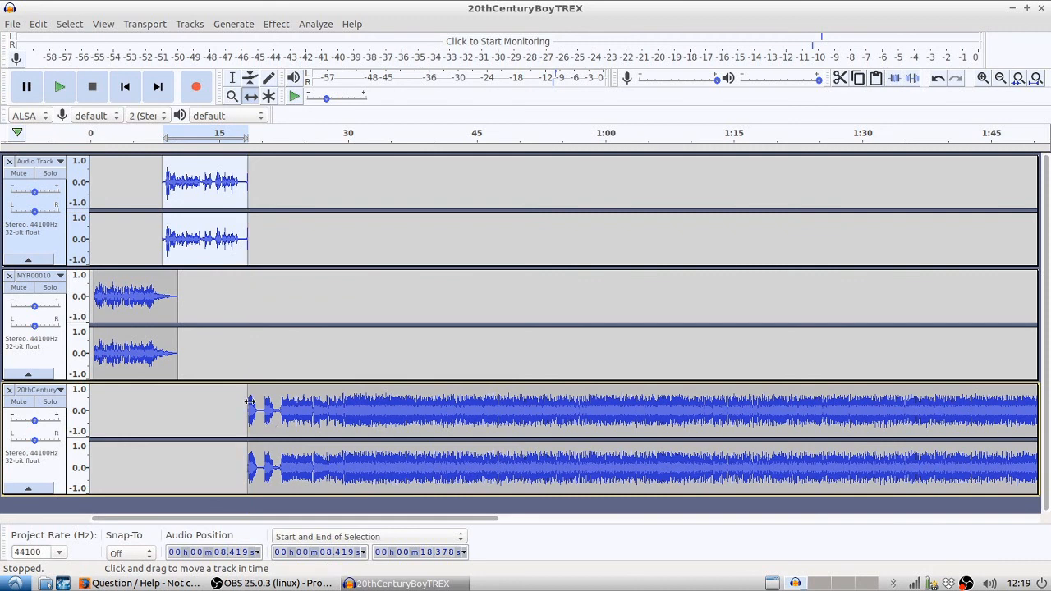
# Step: Play the project from about 5.4 s to check the transitions and shift the 20thCentury clip earlier, to about 17.7 s
pyautogui.click(136, 134)
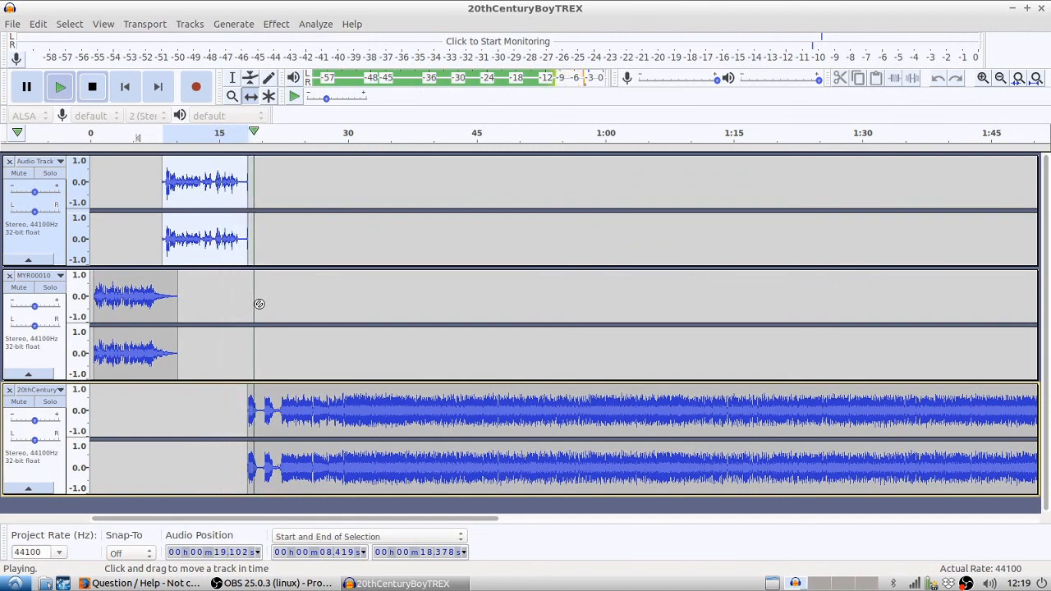
pyautogui.press('space')
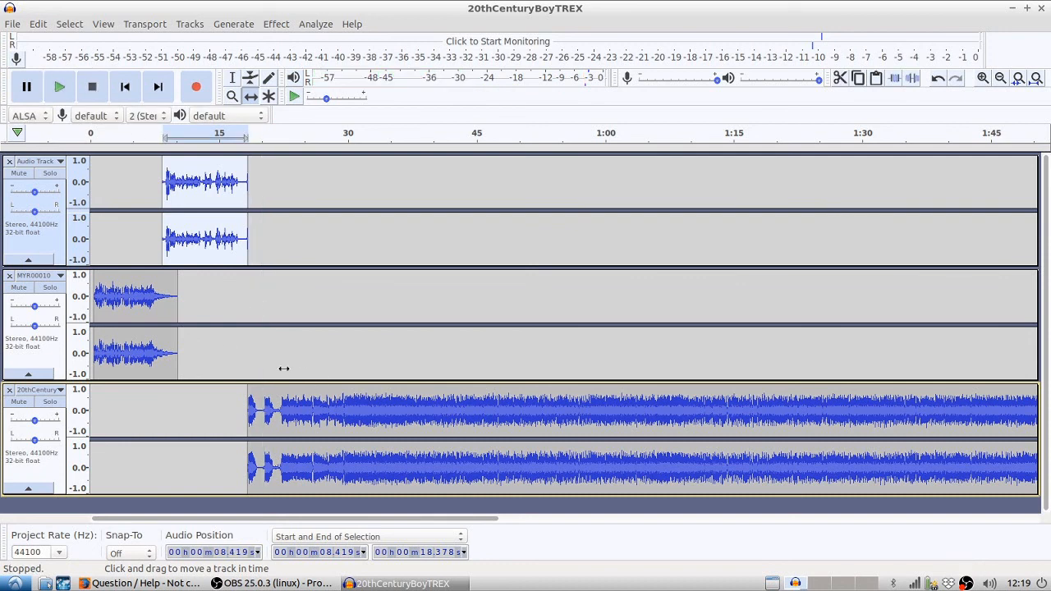
pyautogui.moveTo(283, 399); pyautogui.dragTo(279, 398)
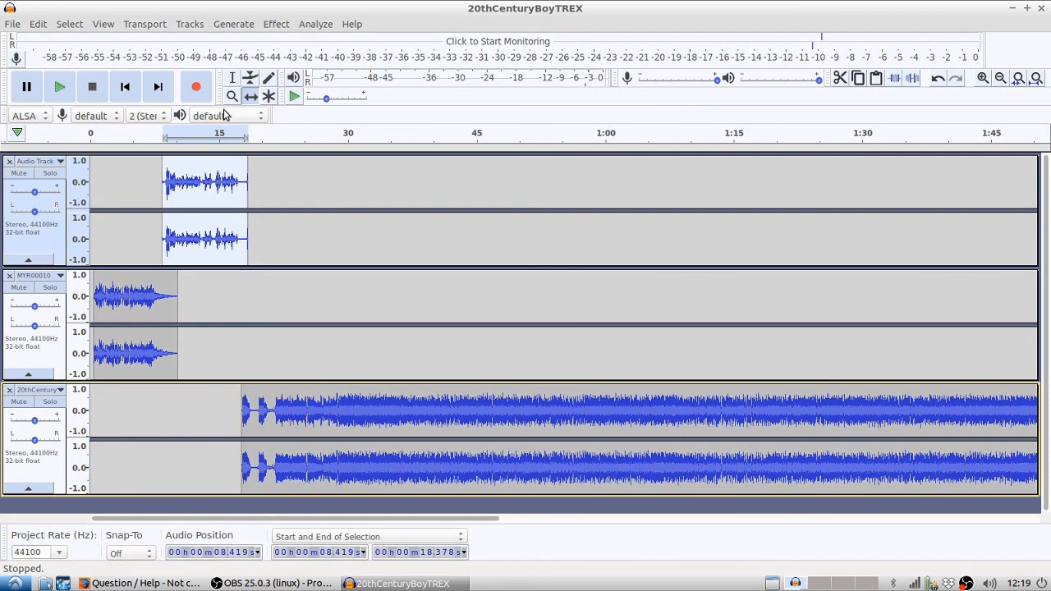
# Step: Move the 20thCentury track up above MYR00010 and make the recording and 20thCentury tracks taller
pyautogui.click(59, 393)
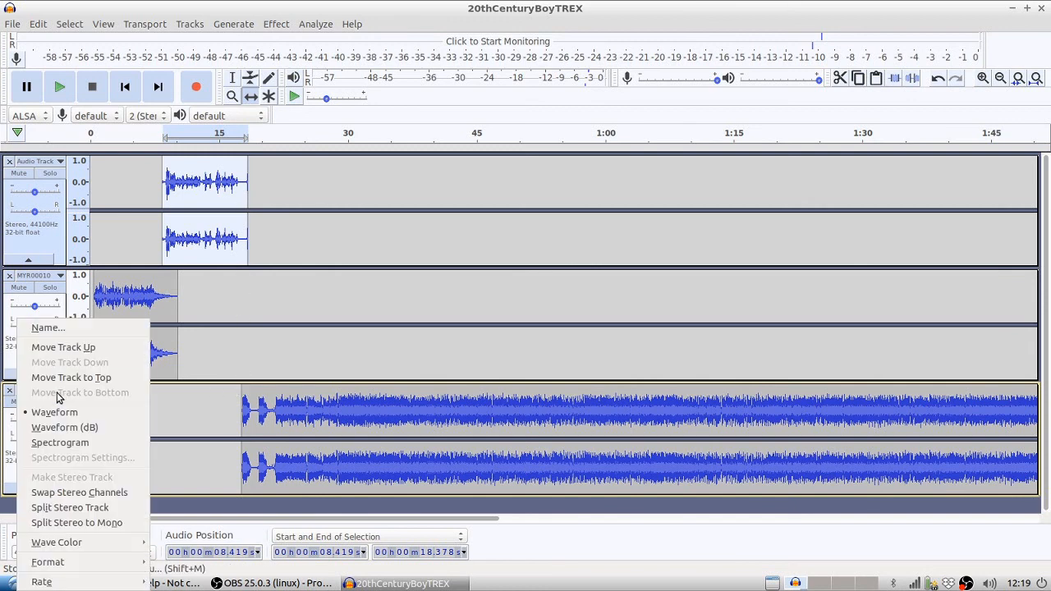
pyautogui.click(59, 347)
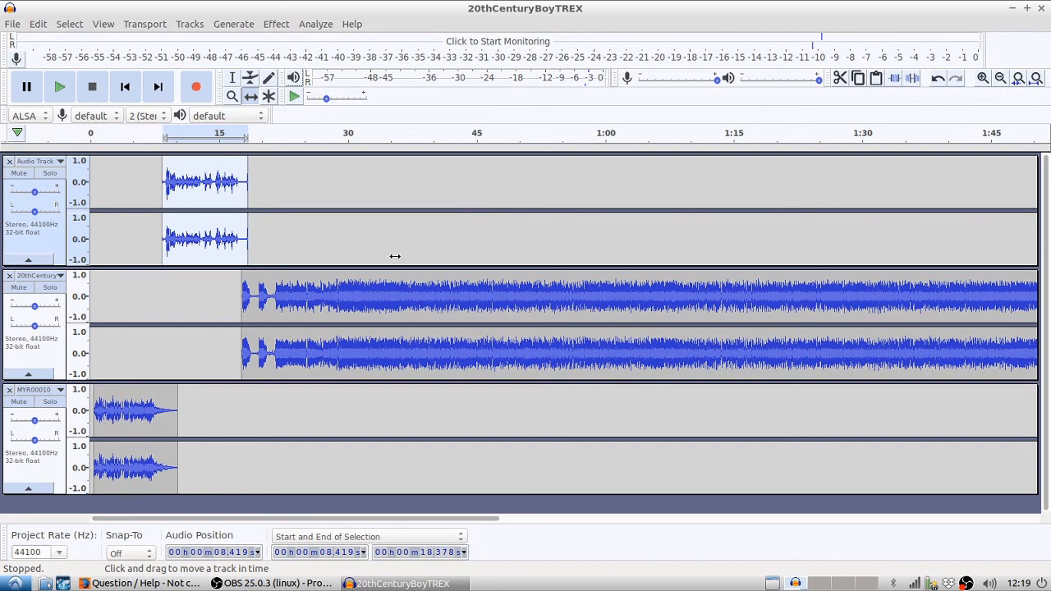
pyautogui.moveTo(383, 264); pyautogui.dragTo(383, 310)
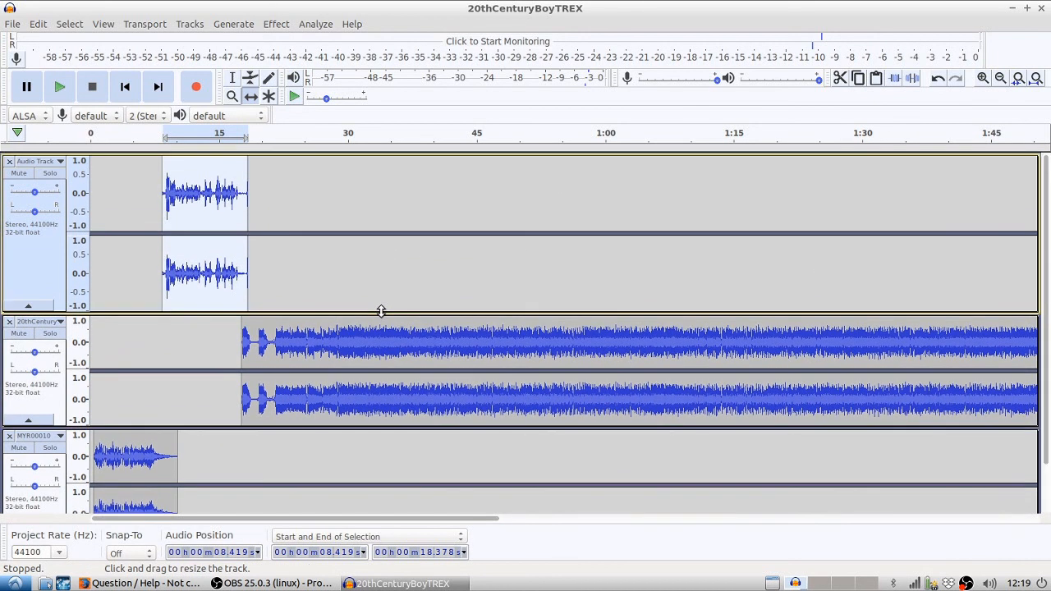
pyautogui.moveTo(334, 425); pyautogui.dragTo(331, 469)
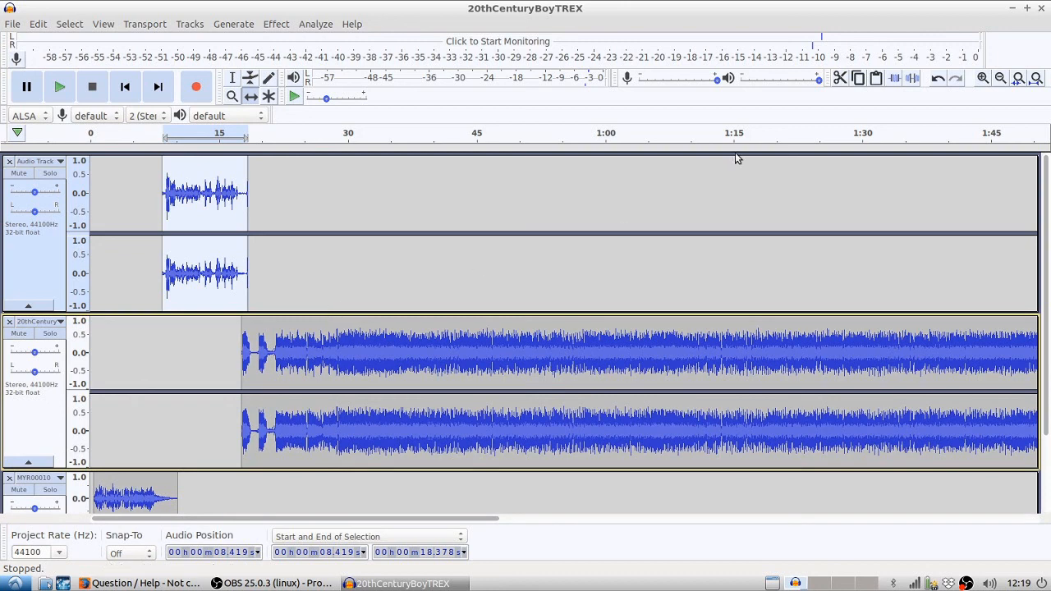
# Step: Shift the 20thCentury clip earlier to start at about 17.5 s, and play the transition from about 16.4 s
pyautogui.click(982, 78)
pyautogui.click(983, 78)
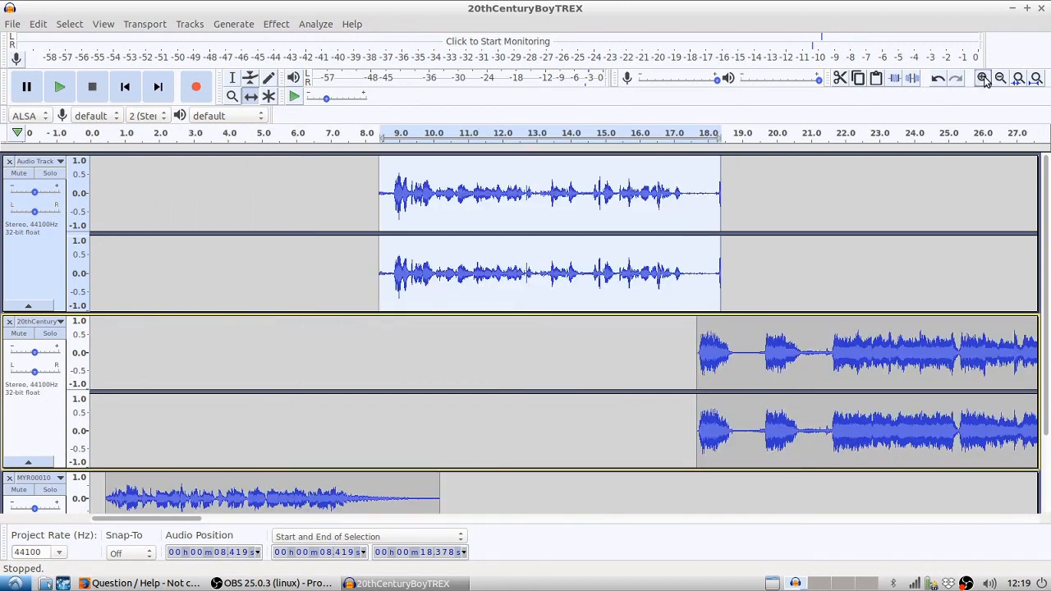
pyautogui.moveTo(172, 525); pyautogui.dragTo(210, 523)
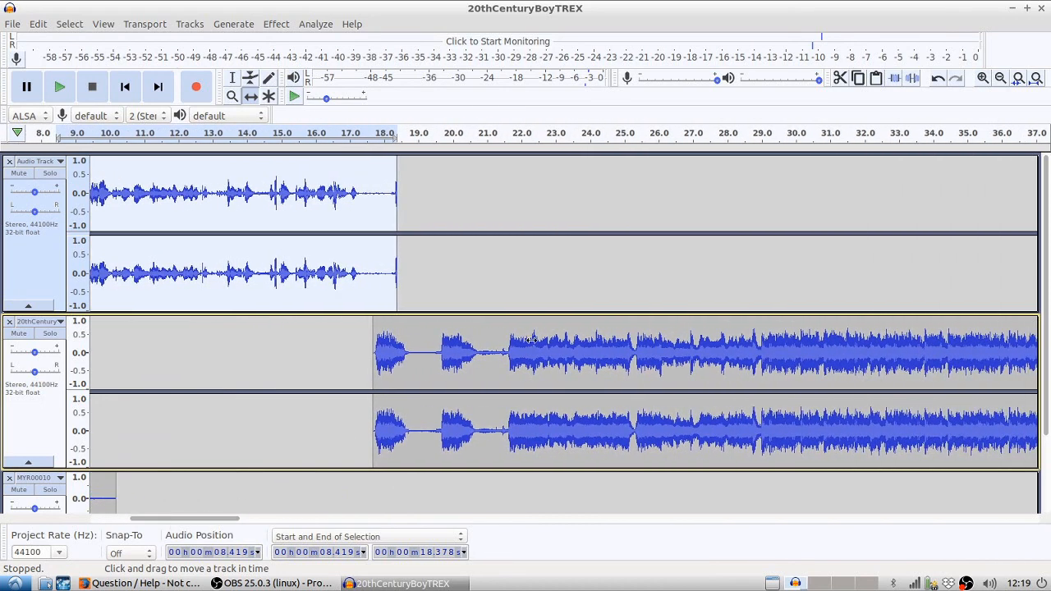
pyautogui.moveTo(516, 357)
pyautogui.mouseDown()
pyautogui.moveTo(499, 355)
pyautogui.moveTo(509, 355)
pyautogui.mouseUp()
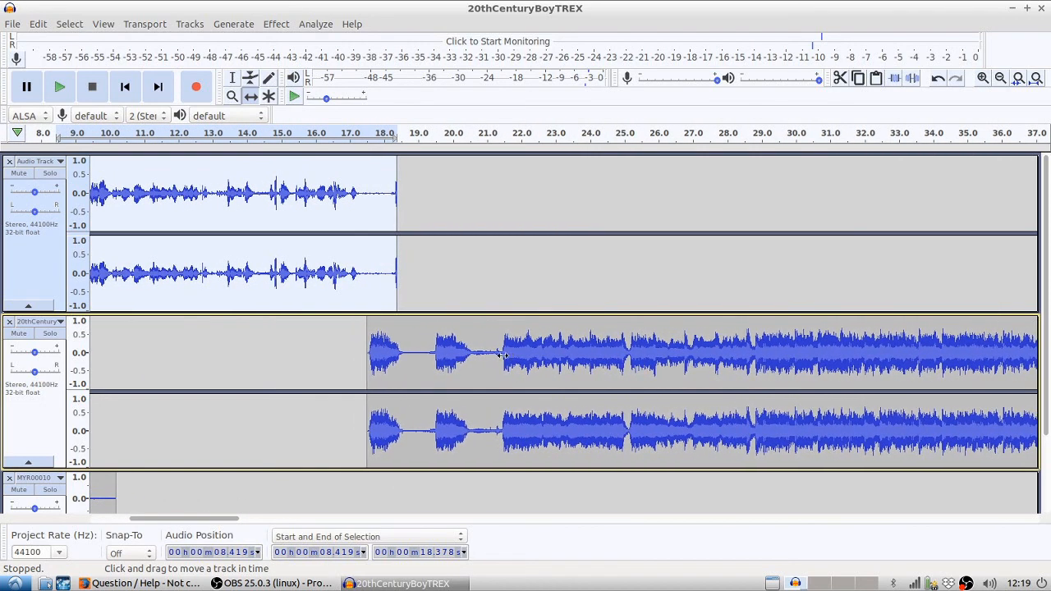
pyautogui.click(329, 133)
pyautogui.moveTo(188, 519); pyautogui.dragTo(151, 519)
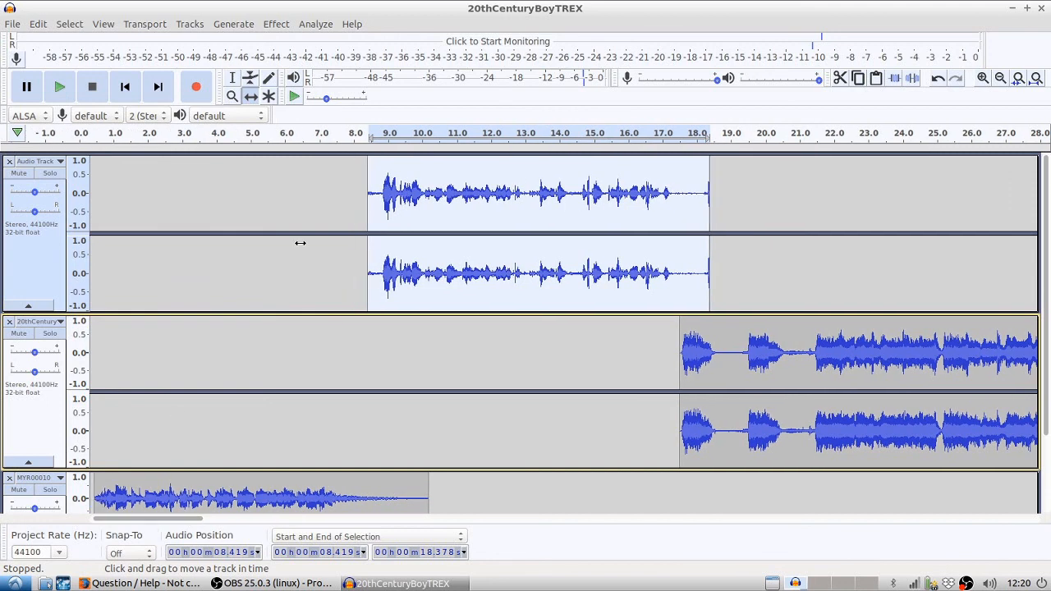
# Step: Fit all three tracks to the window's height
pyautogui.click(116, 25)
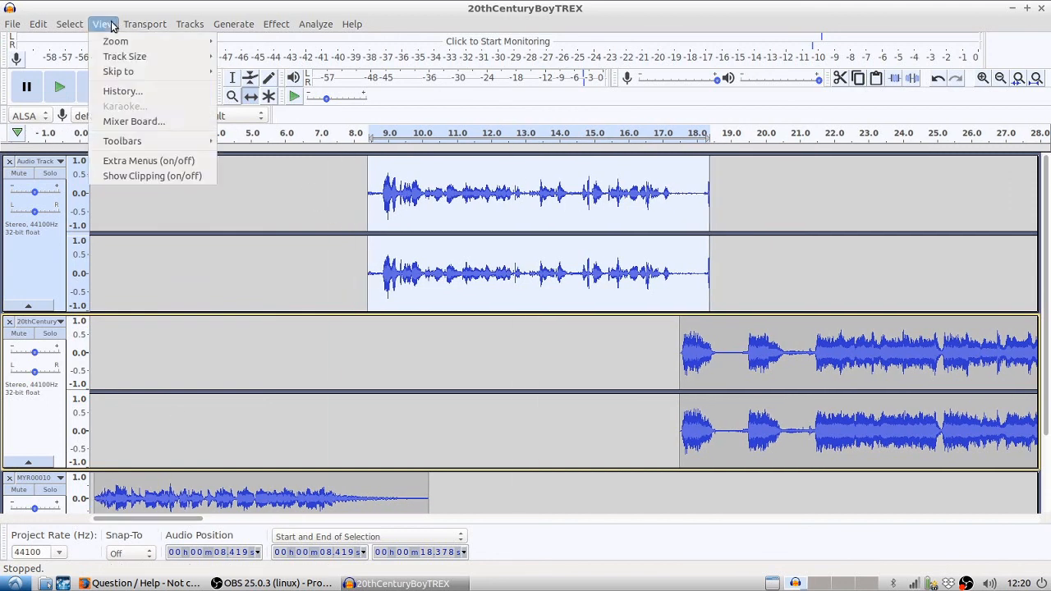
pyautogui.moveTo(129, 55)
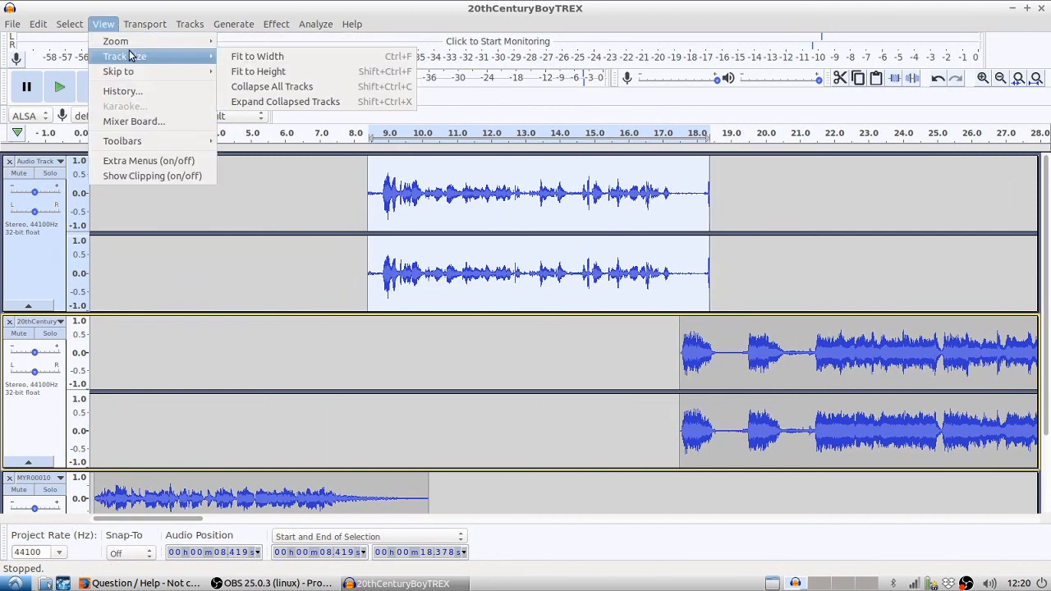
pyautogui.click(255, 71)
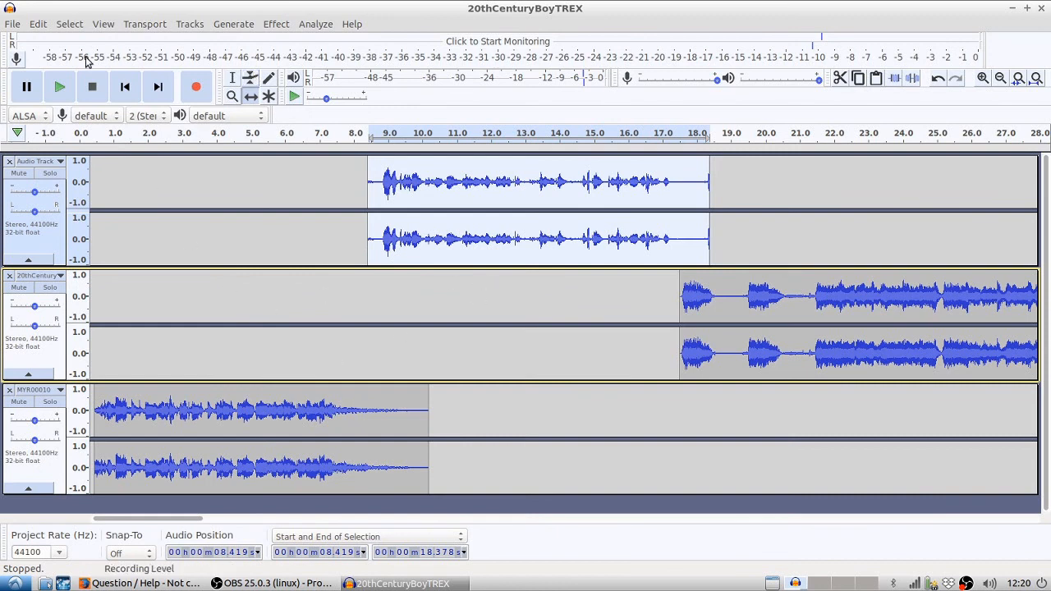
# Step: Select all audio in the project and move the MYR00010 track above the other two tracks
pyautogui.click(69, 24)
pyautogui.click(73, 40)
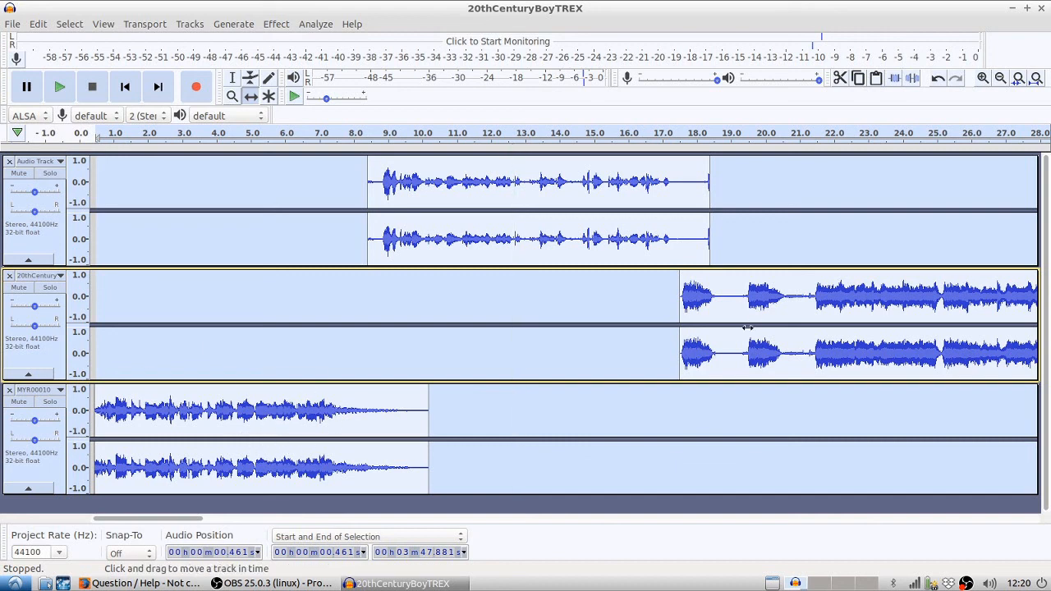
pyautogui.click(57, 391)
pyautogui.click(70, 378)
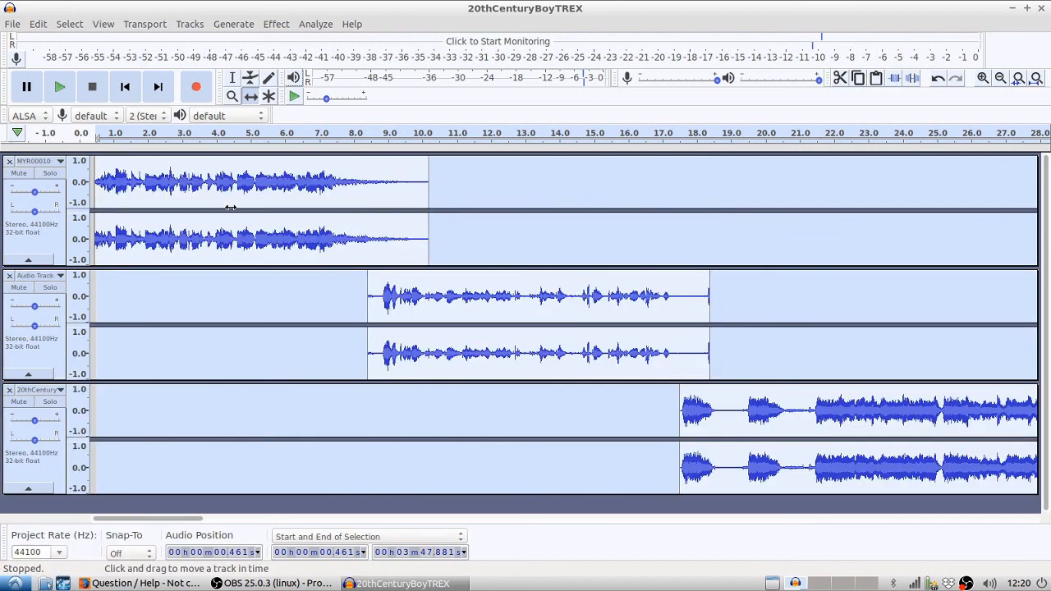
# Step: Align the three selected tracks end to end
pyautogui.click(189, 24)
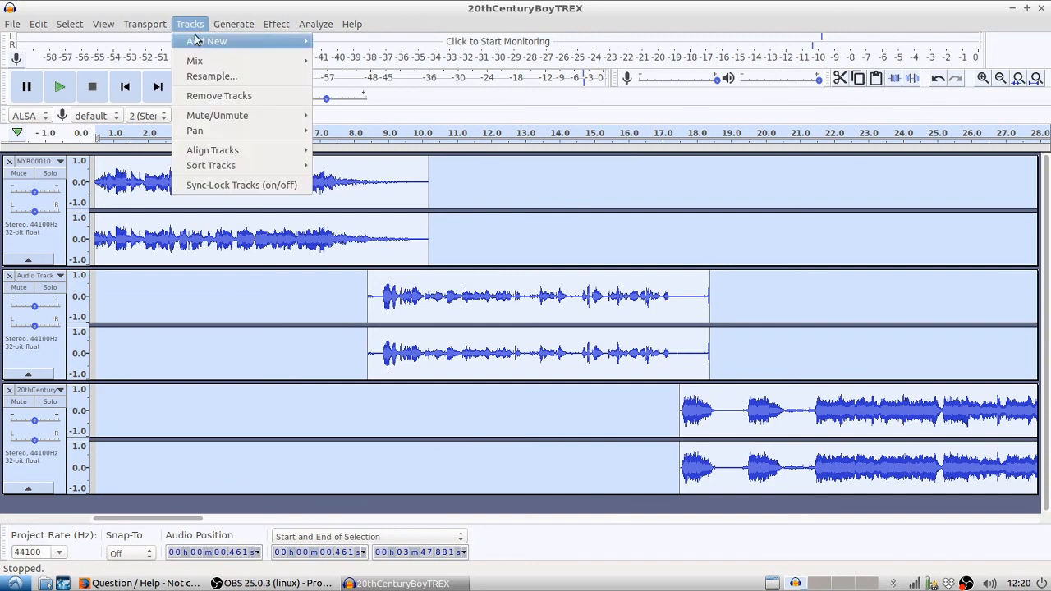
pyautogui.moveTo(217, 148)
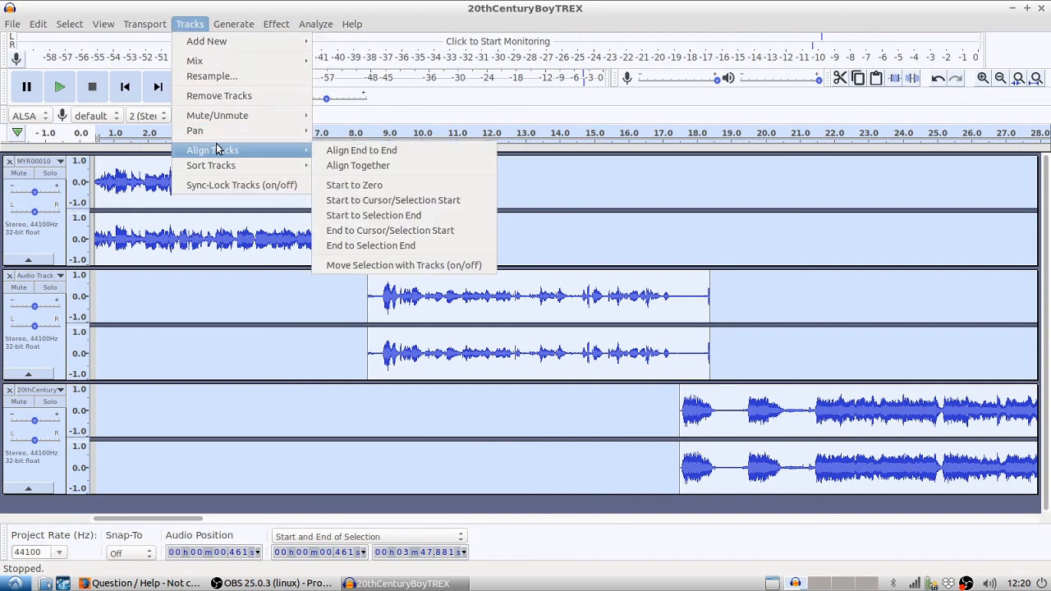
pyautogui.click(358, 153)
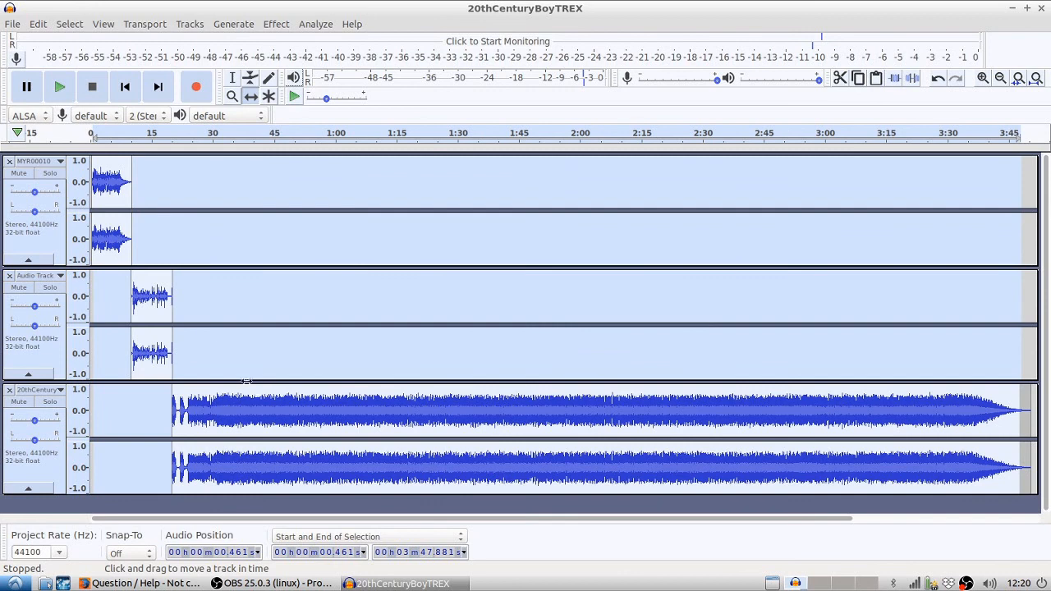
pyautogui.click(101, 199)
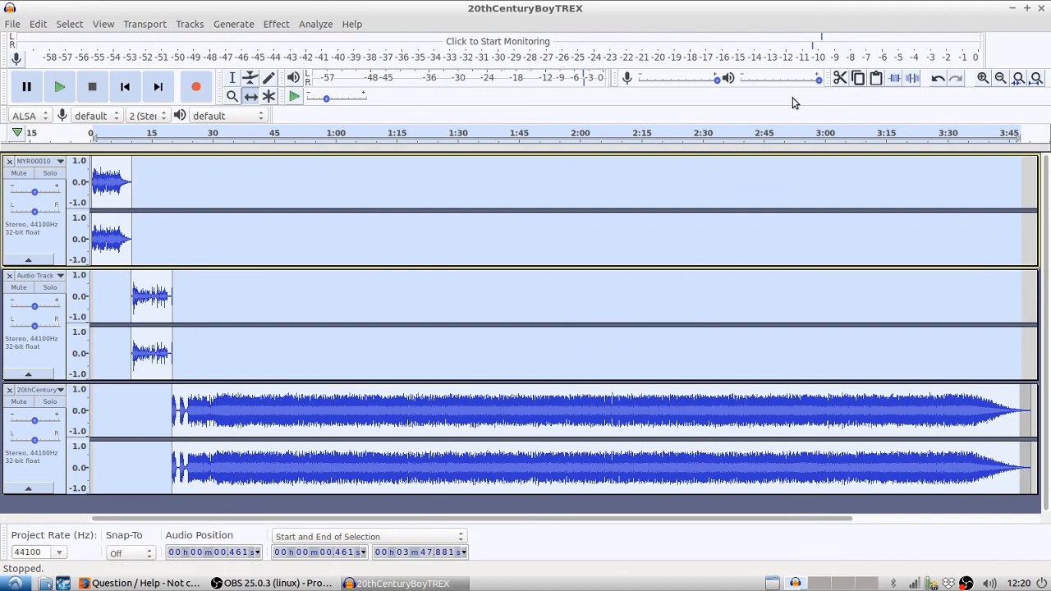
# Step: Delete the end of the voice clip in the Audio Track, from about 19.3 s to 20.1 s
pyautogui.click(982, 80)
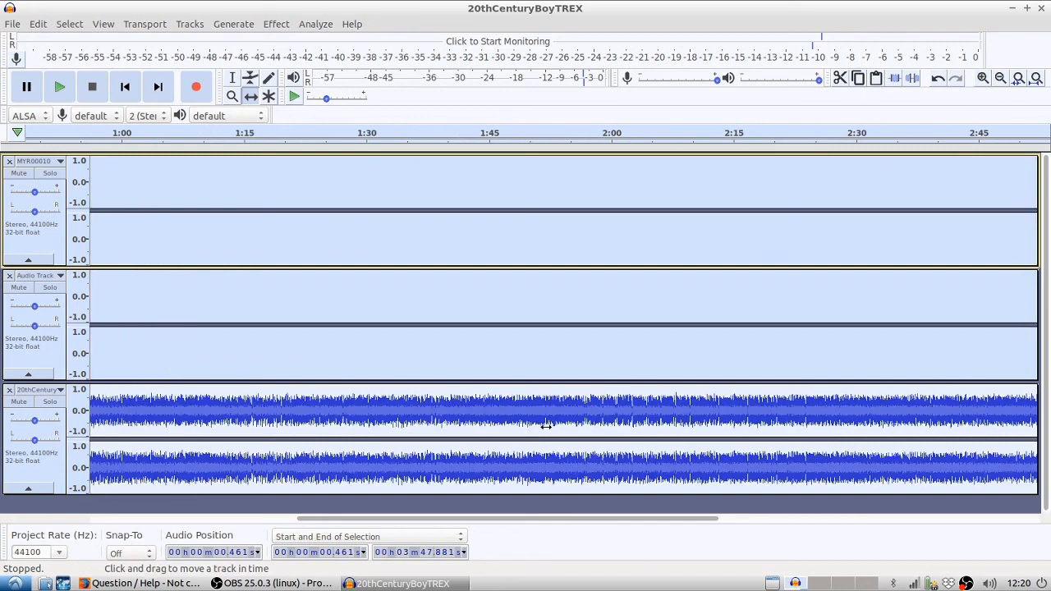
pyautogui.moveTo(549, 522); pyautogui.dragTo(200, 524)
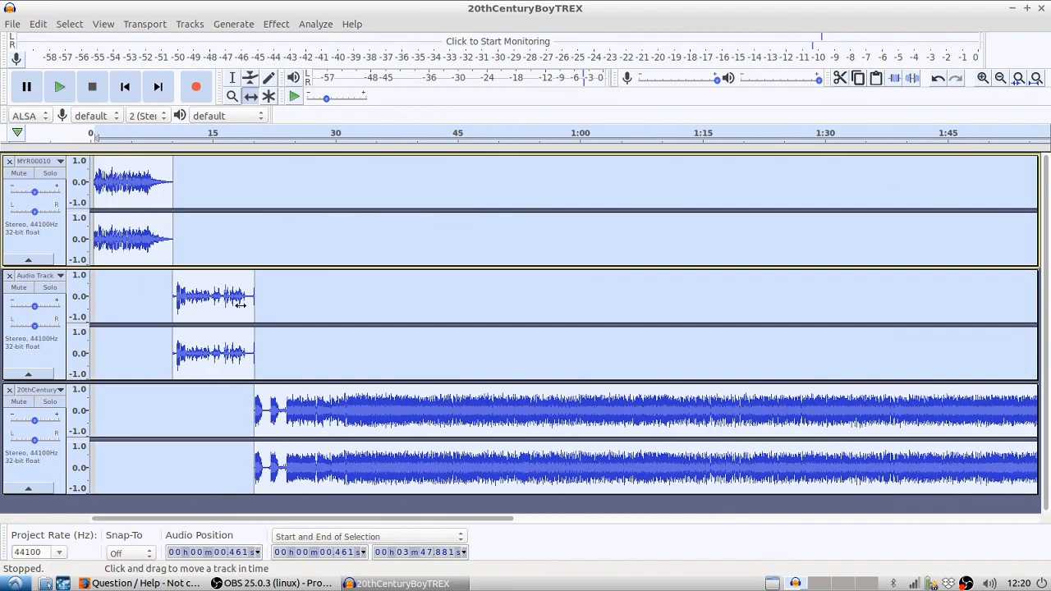
pyautogui.click(232, 77)
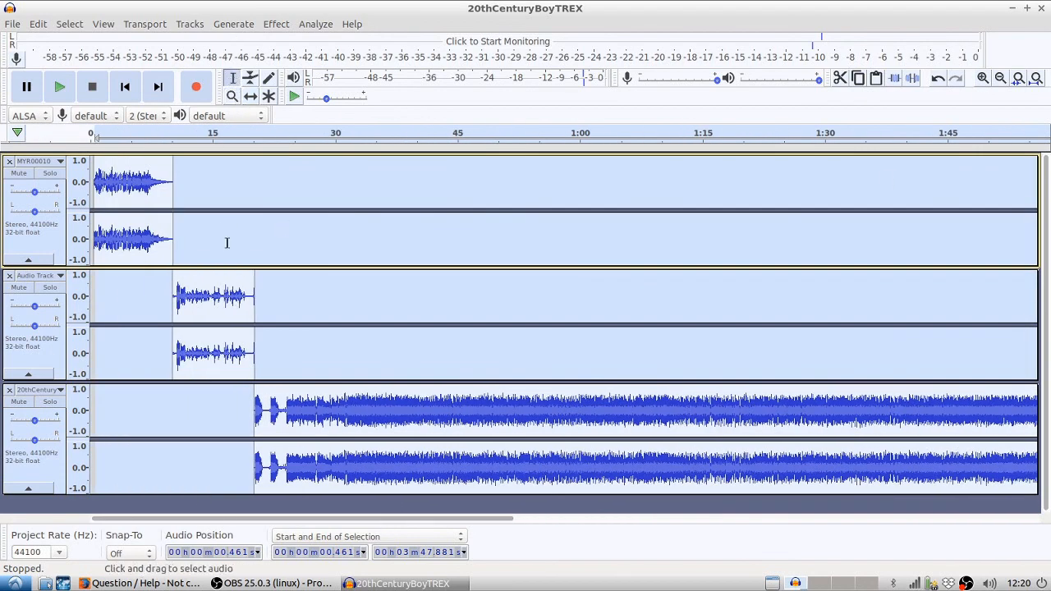
pyautogui.moveTo(248, 312); pyautogui.dragTo(253, 311)
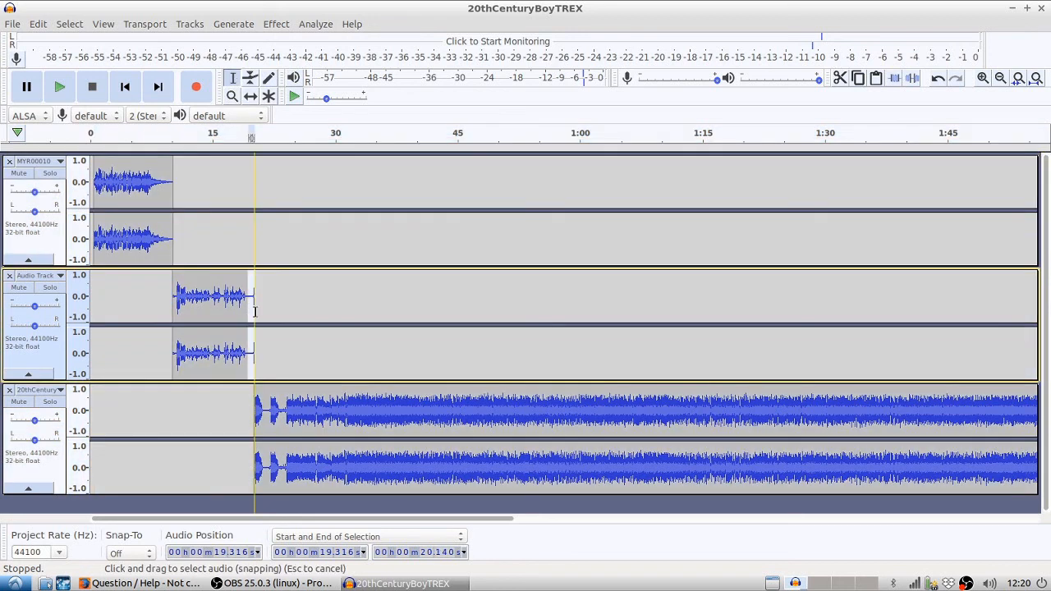
pyautogui.press('space')
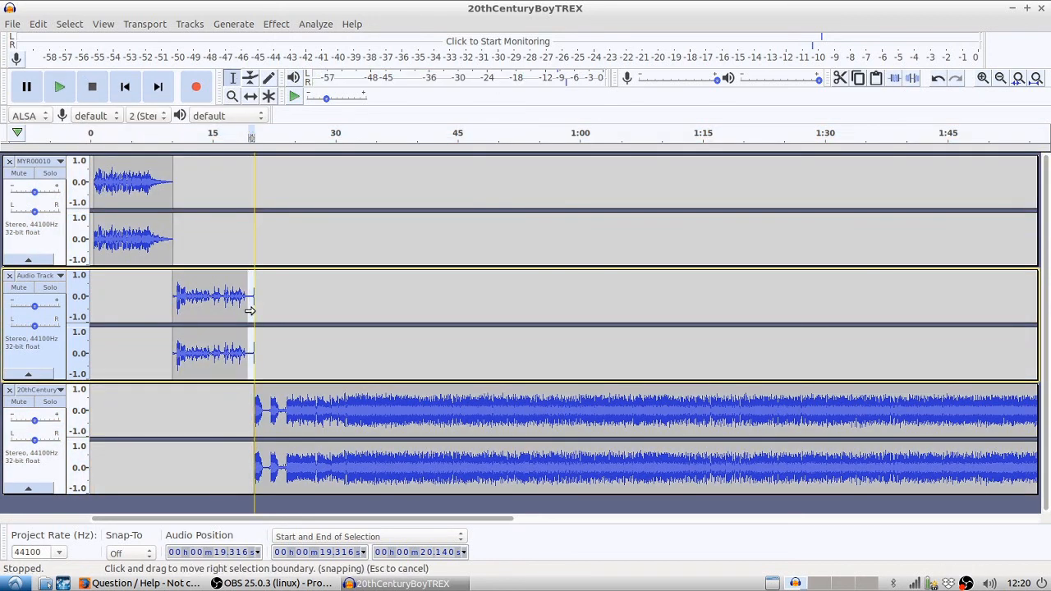
pyautogui.press('Delete')
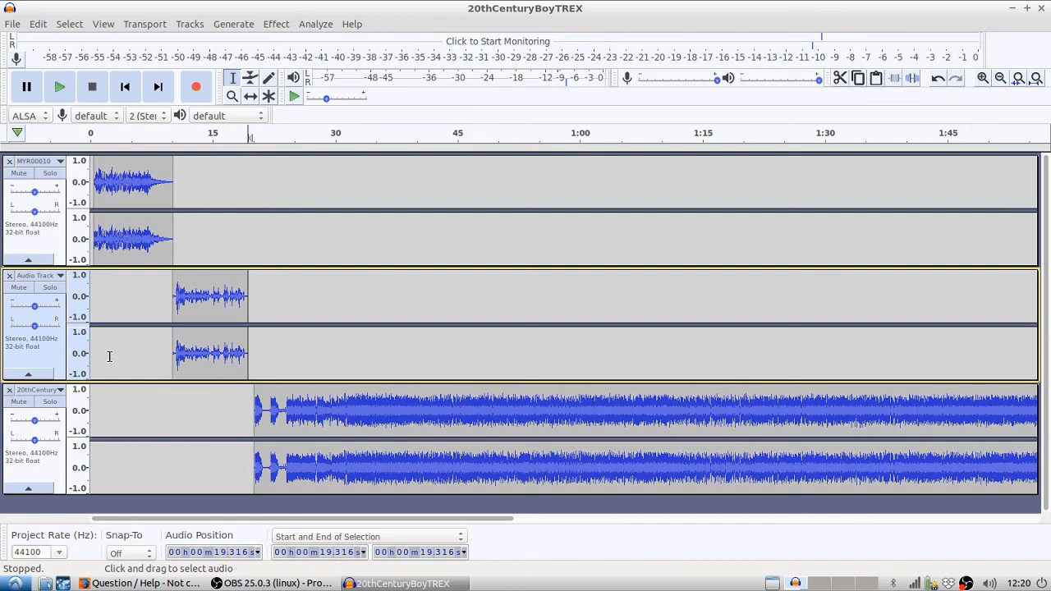
# Step: Select all audio, realign the three tracks end to end, and play from just before the intro clip ends into the song
pyautogui.click(69, 24)
pyautogui.click(68, 39)
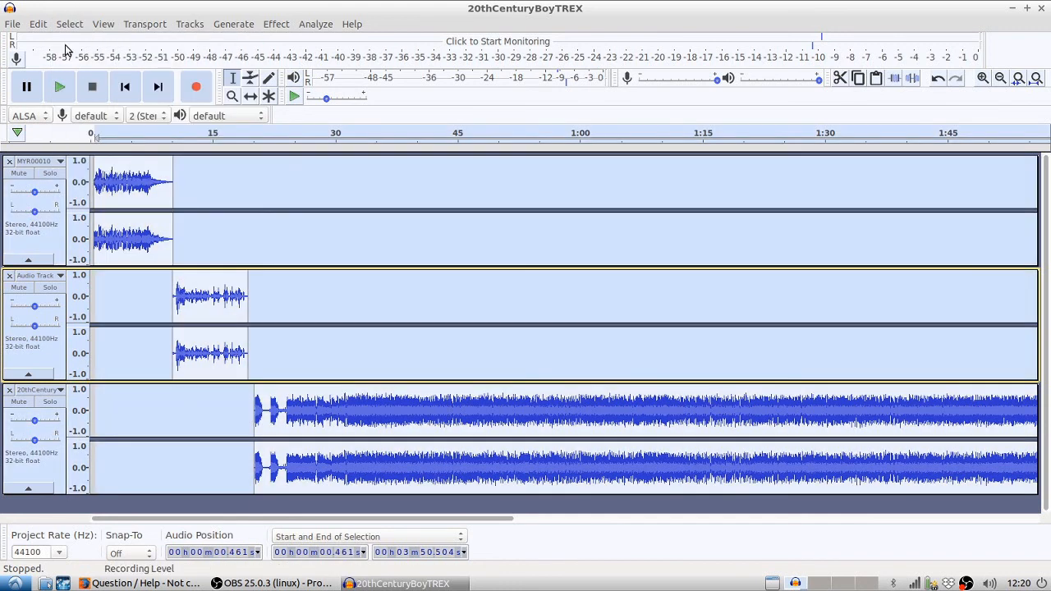
pyautogui.click(69, 25)
pyautogui.click(68, 39)
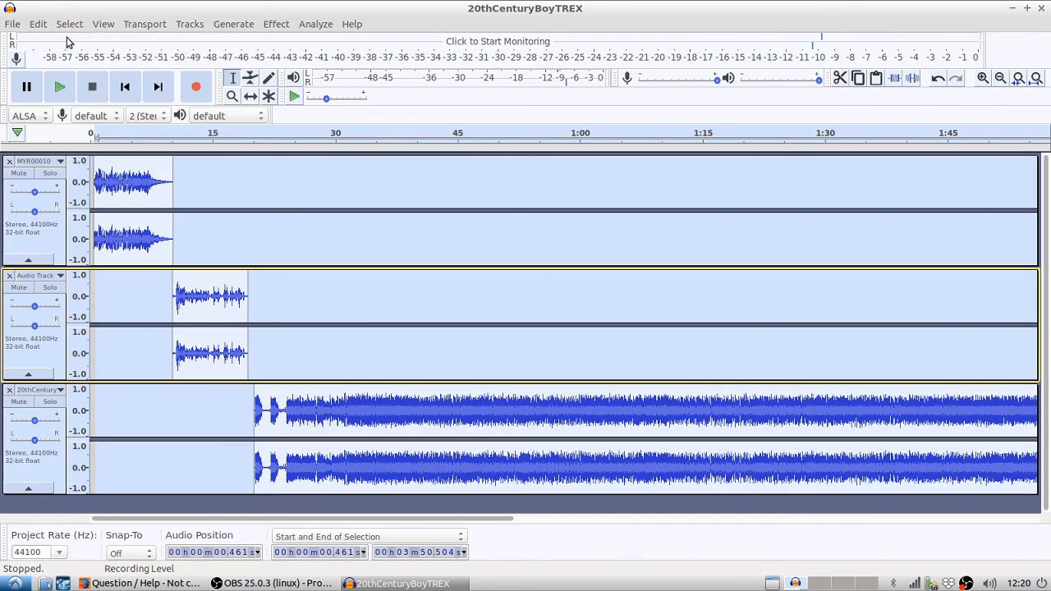
pyautogui.click(182, 23)
pyautogui.moveTo(197, 151)
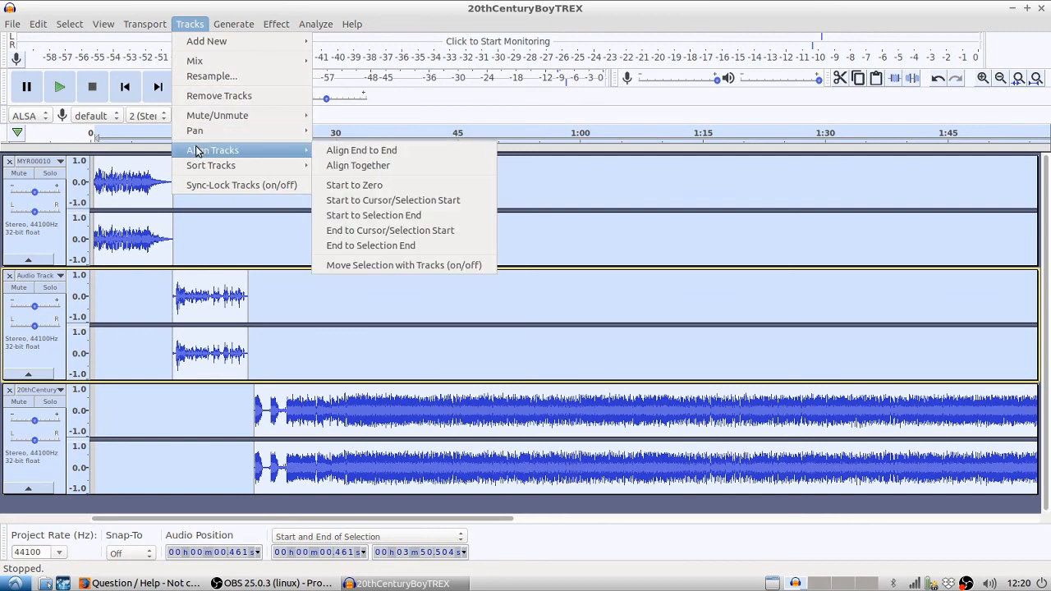
pyautogui.click(362, 150)
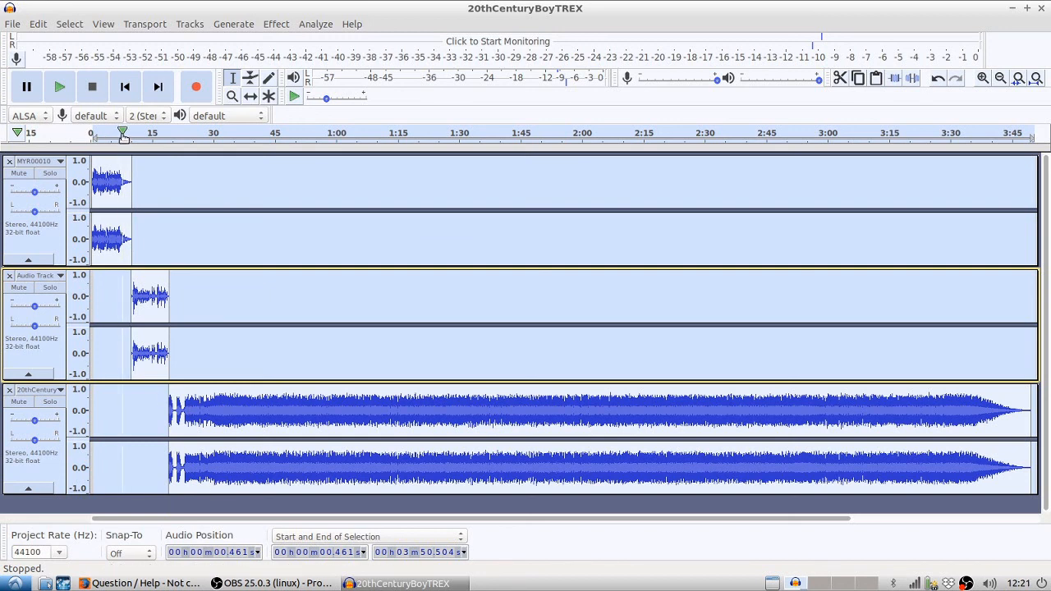
pyautogui.click(124, 133)
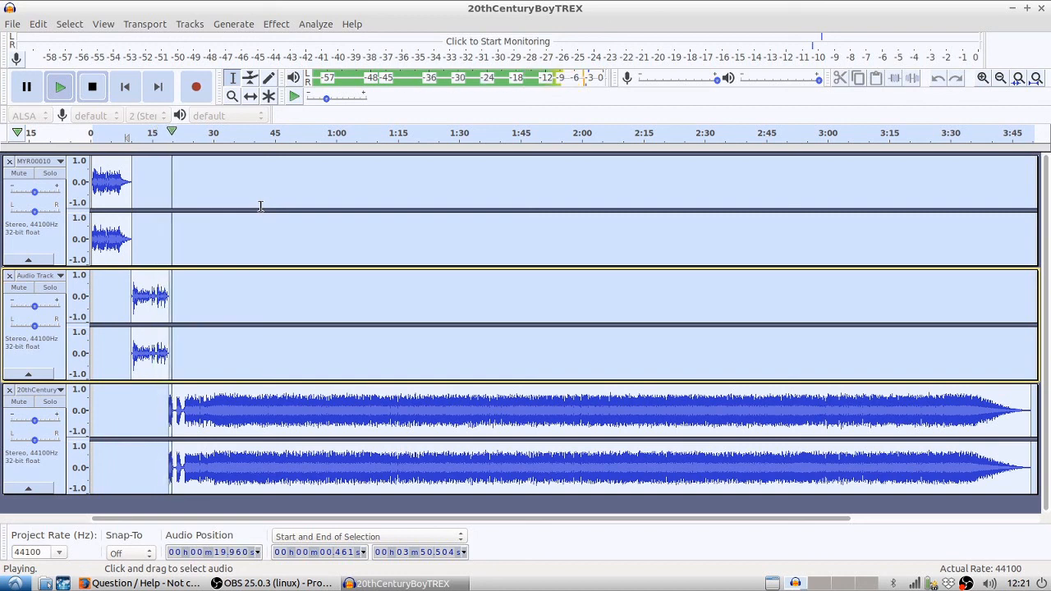
pyautogui.press('space')
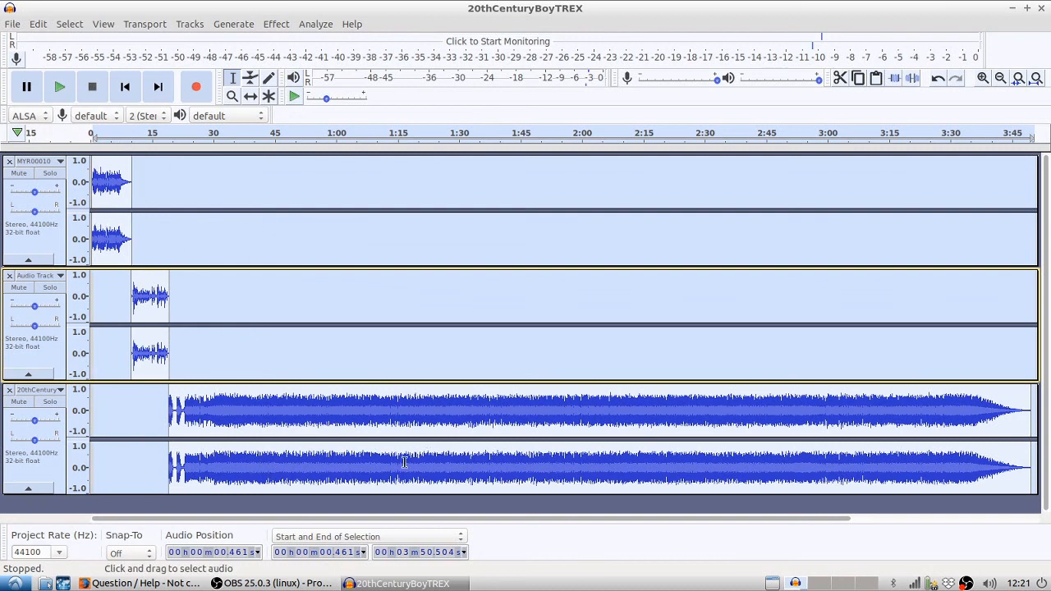
pyautogui.click(13, 24)
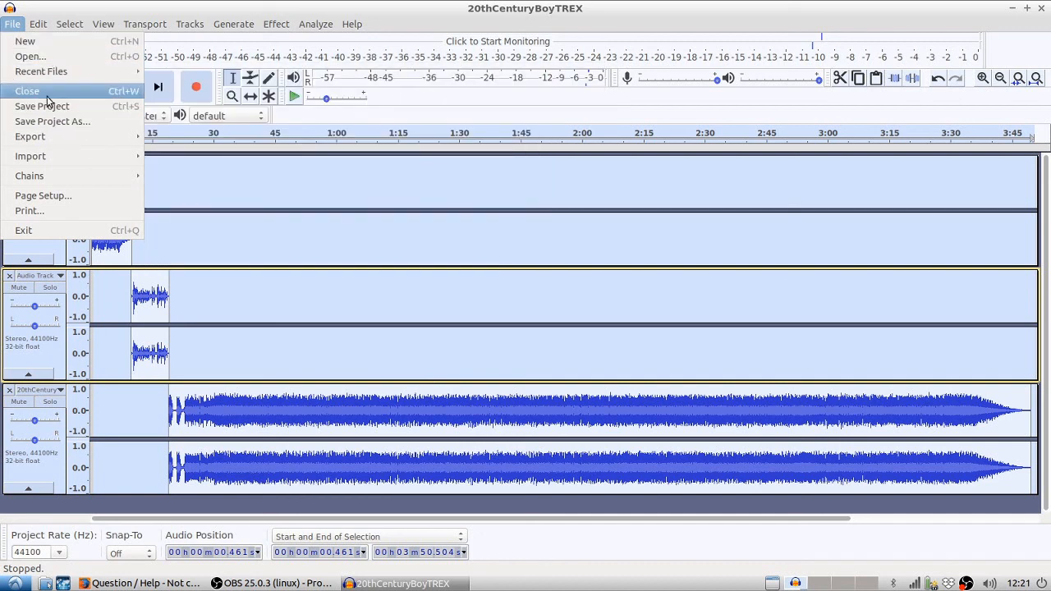
pyautogui.moveTo(54, 139)
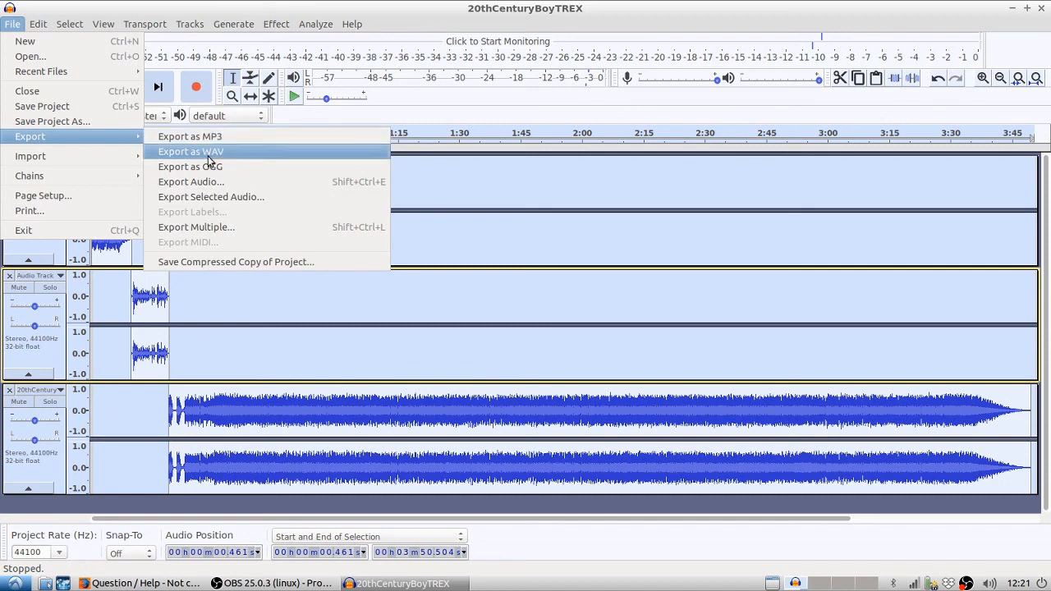
pyautogui.click(304, 354)
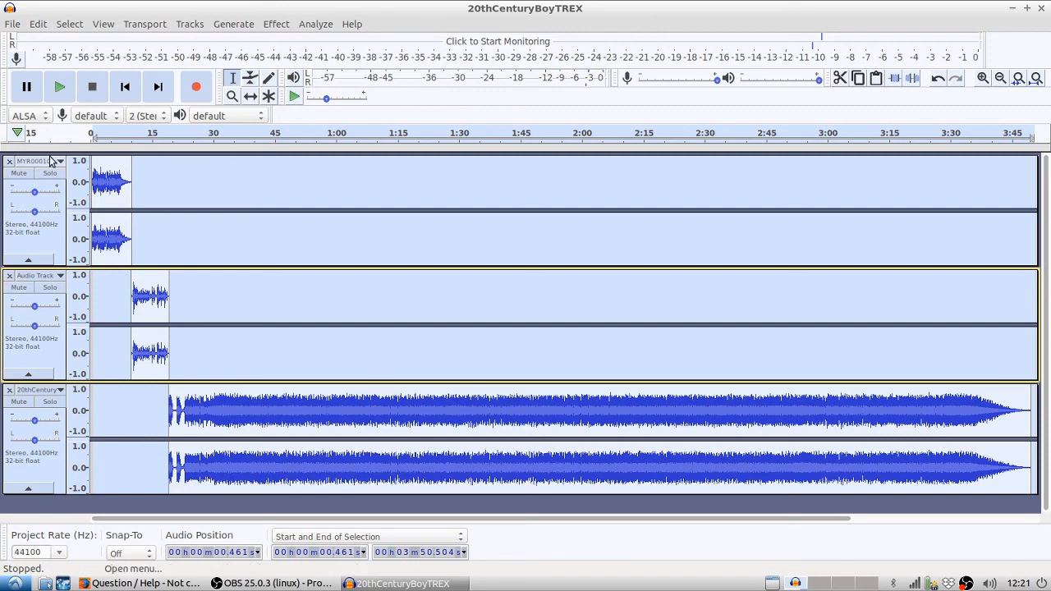
# Step: Mix and render the three selected tracks to a new track
pyautogui.click(189, 24)
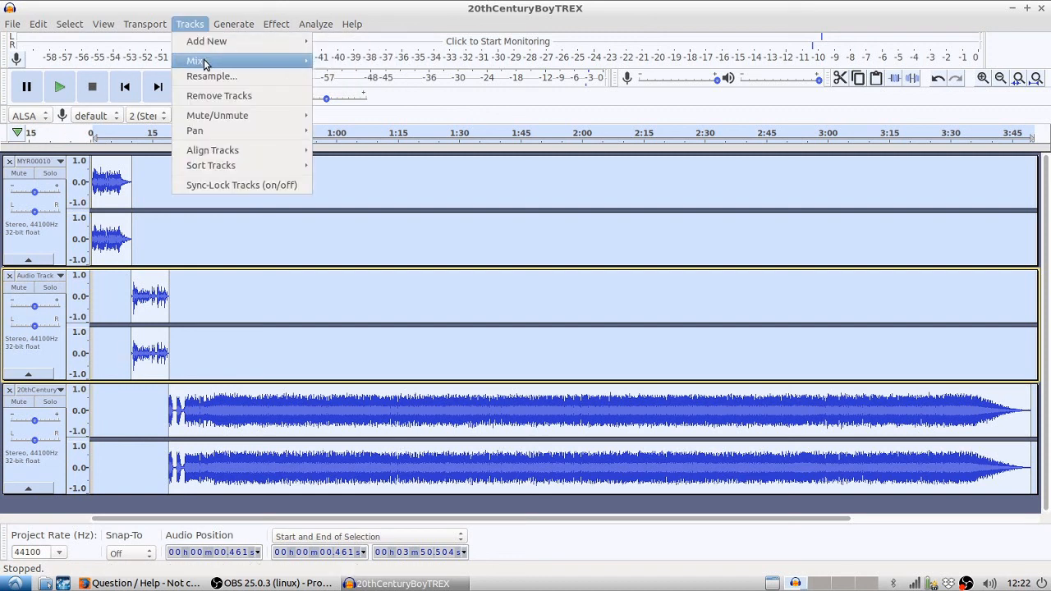
pyautogui.moveTo(213, 24)
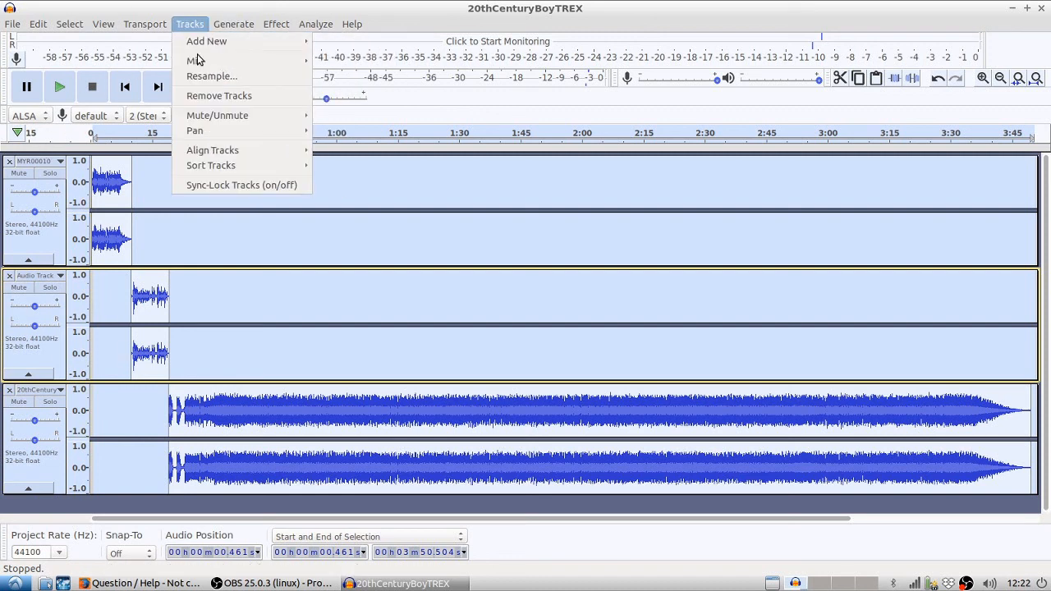
pyautogui.moveTo(198, 61)
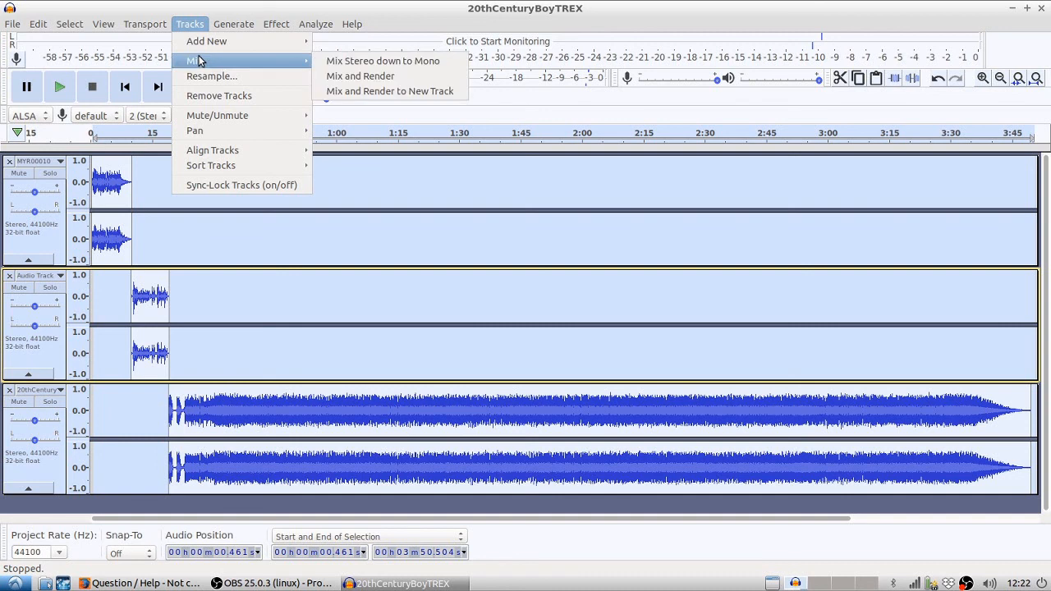
pyautogui.click(370, 92)
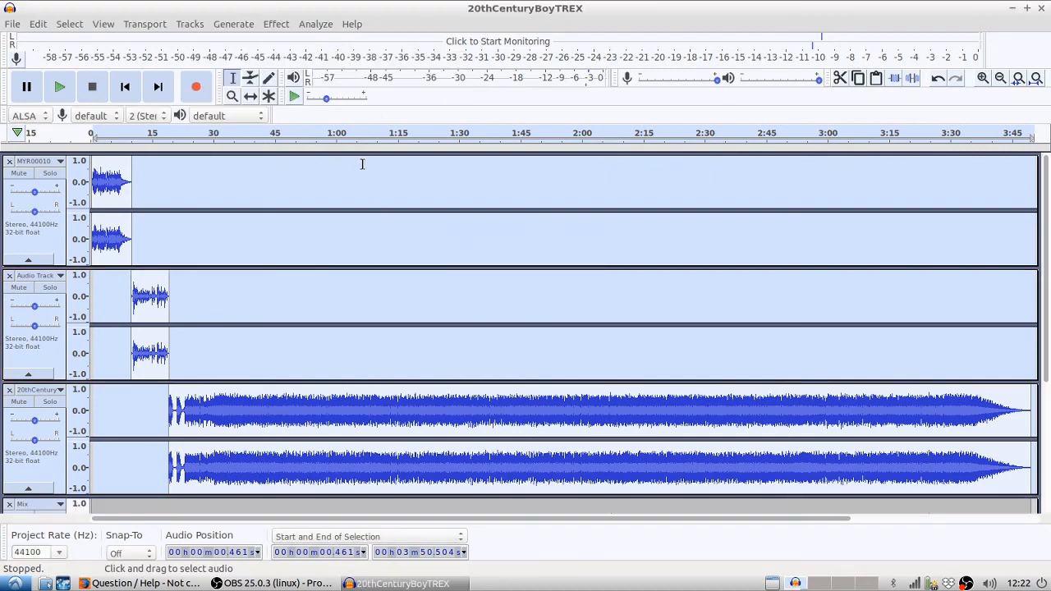
# Step: Select the rendered Mix track below the originals and solo it
pyautogui.scroll(-5, 361, 165)
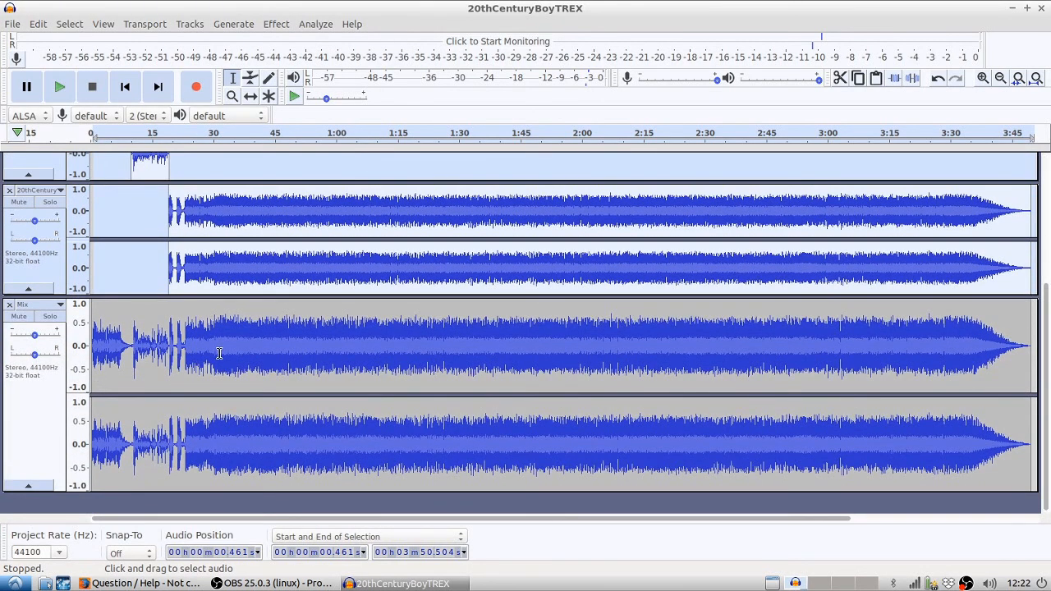
pyautogui.scroll(5, 146, 345)
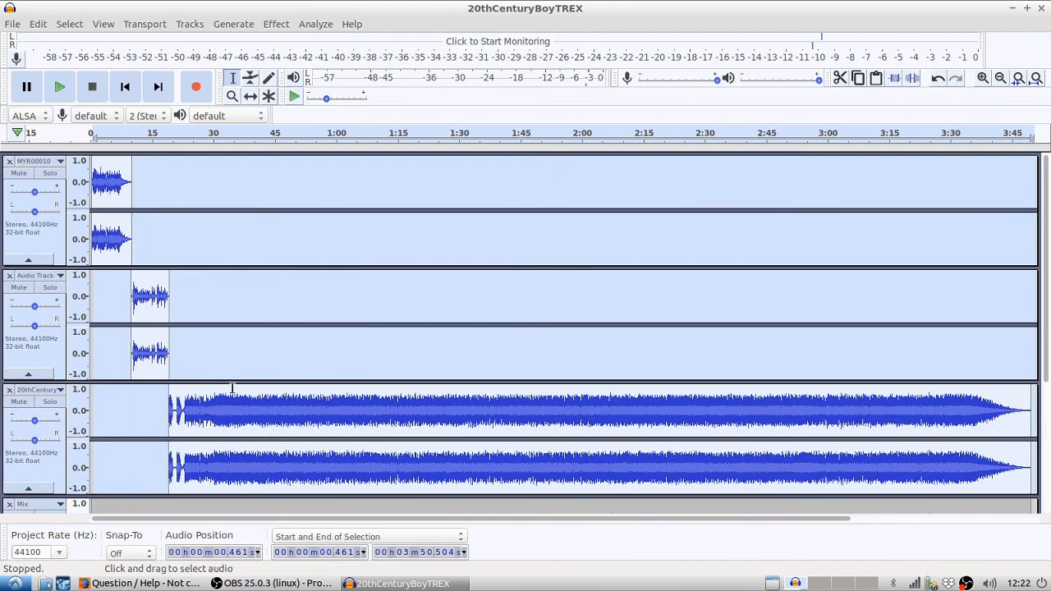
pyautogui.scroll(-5, 156, 345)
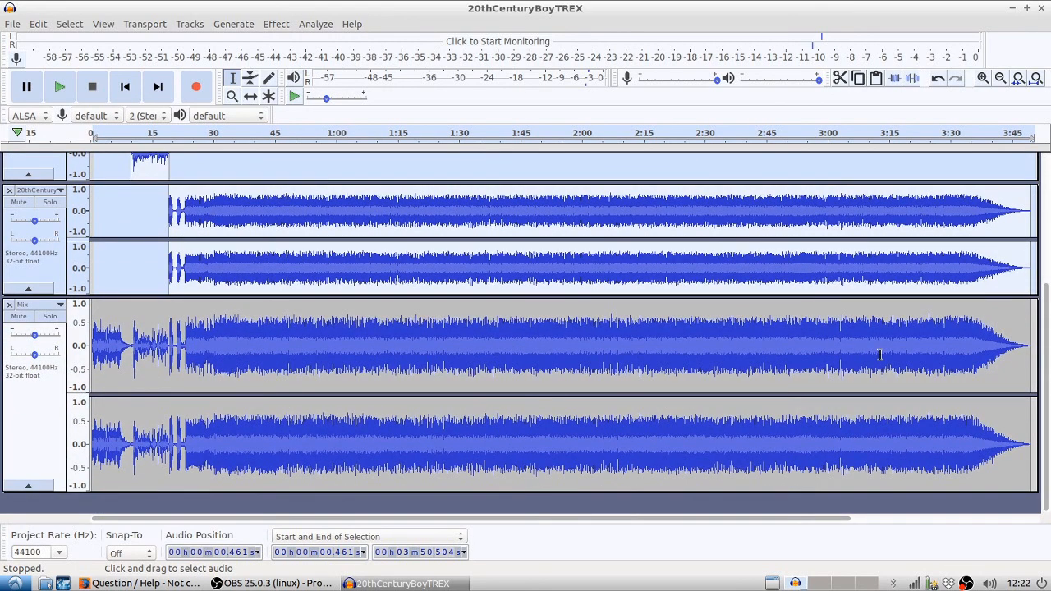
pyautogui.click(25, 432)
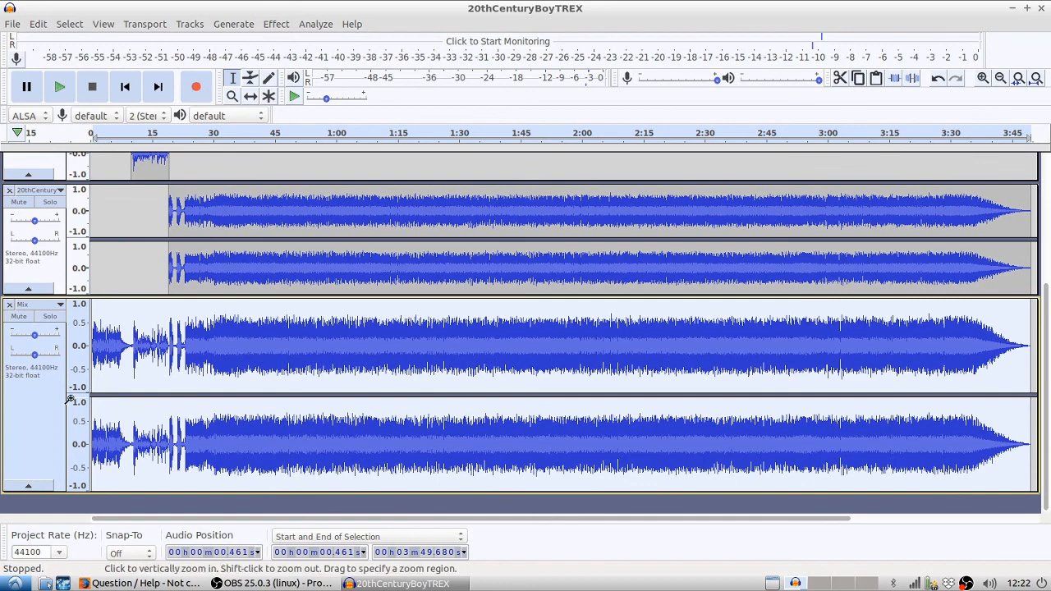
pyautogui.click(49, 316)
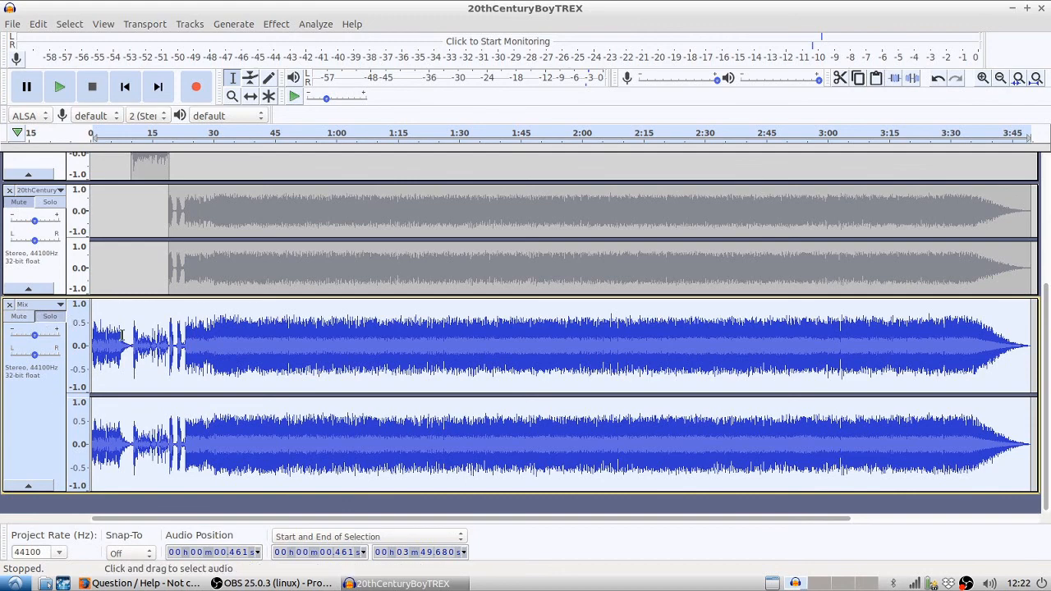
pyautogui.scroll(5, 122, 331)
pyautogui.scroll(-4, 122, 342)
# Step: Export the soloed mix as an MP3 file named My show to the Desktop
pyautogui.click(13, 24)
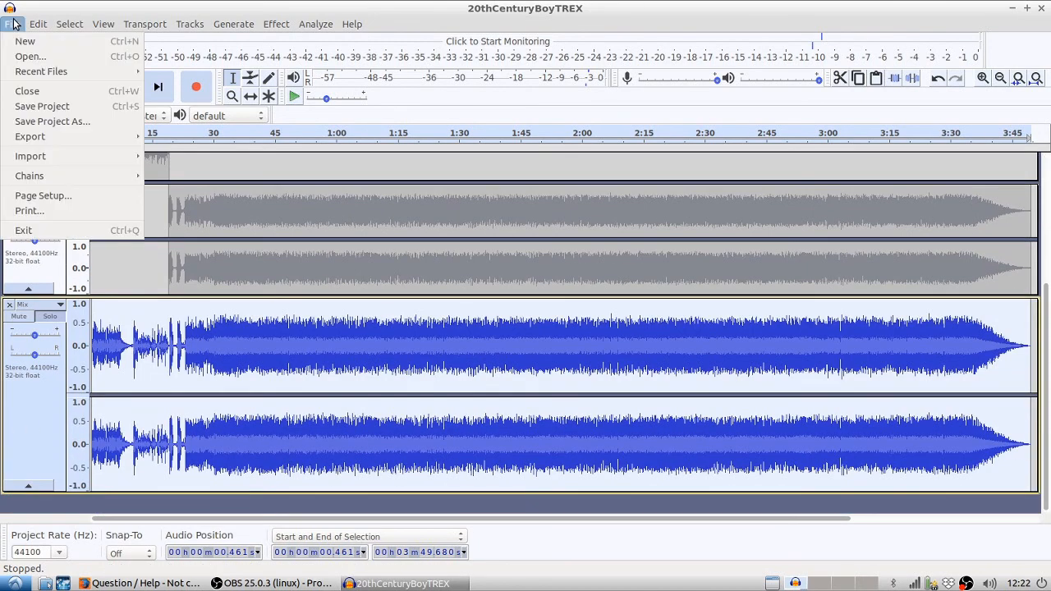
pyautogui.moveTo(26, 137)
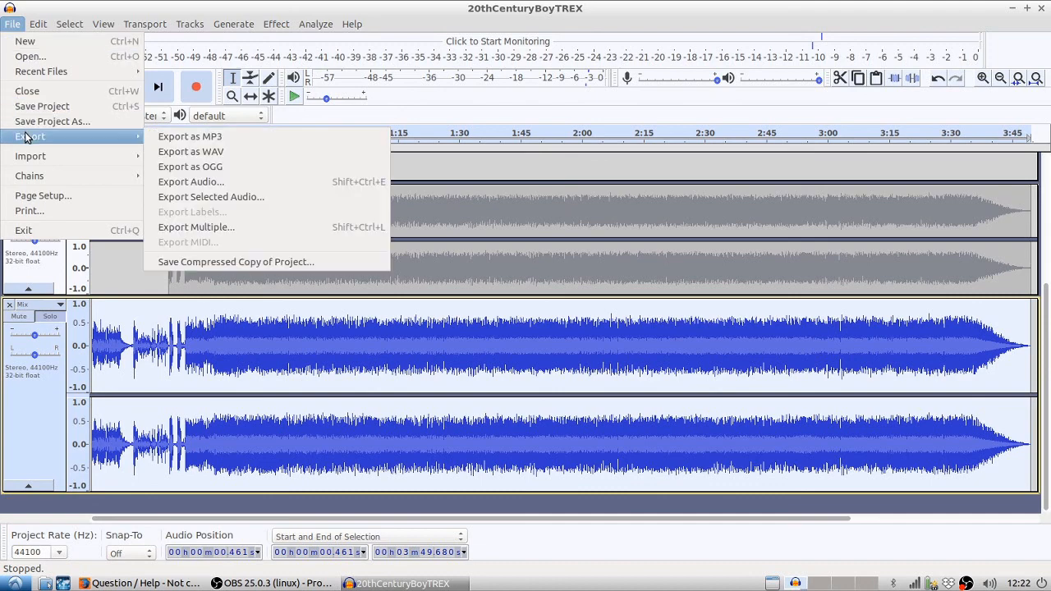
pyautogui.click(177, 137)
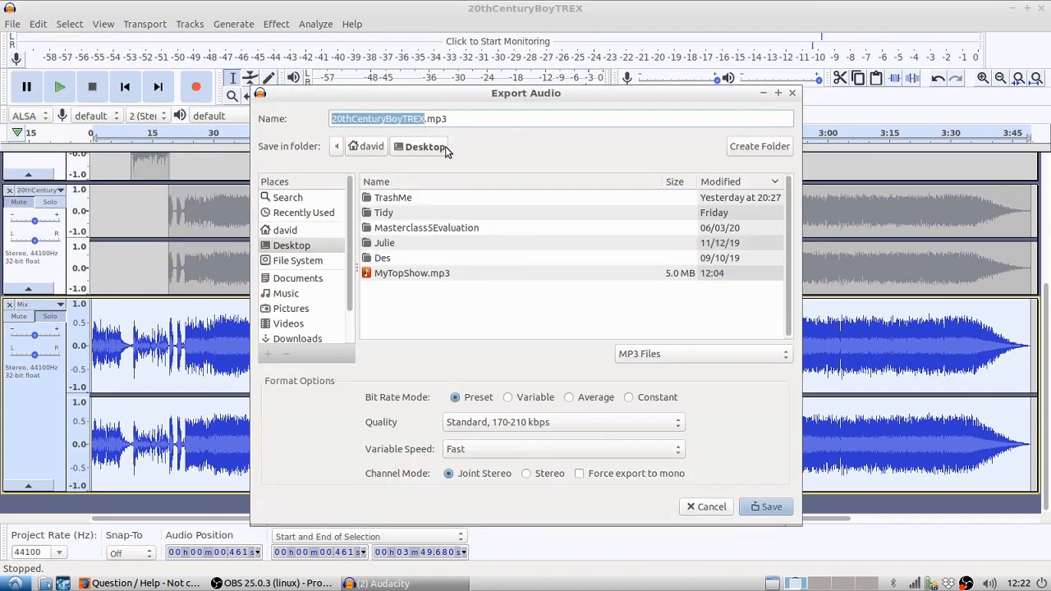
pyautogui.write('My show')
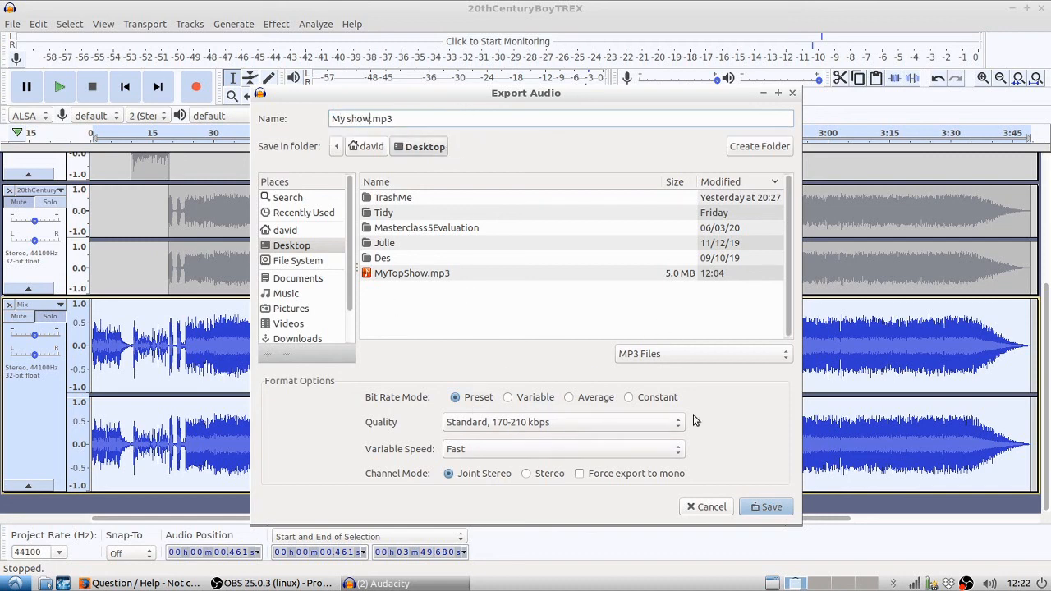
pyautogui.click(764, 506)
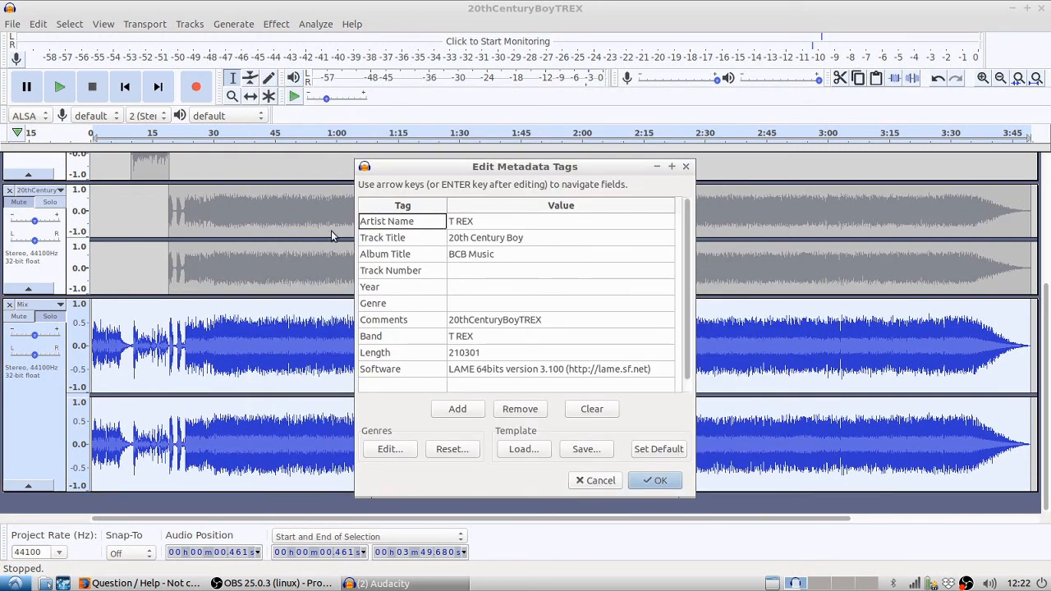
# Step: Set the Artist Name tag to My Show and the Track Title tag to April 2020
pyautogui.click(495, 225)
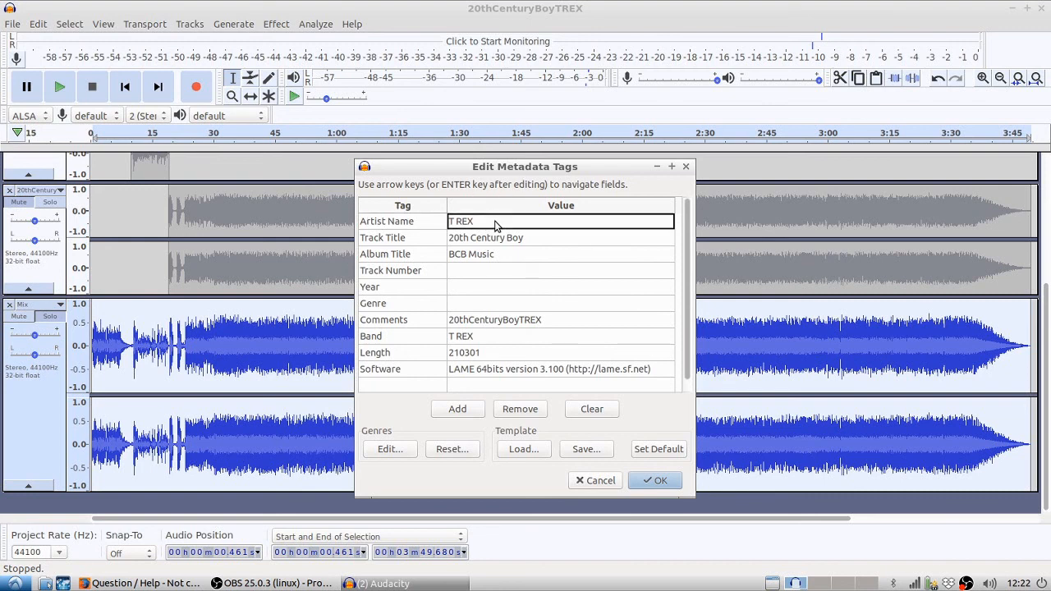
pyautogui.click(496, 222)
pyautogui.write('My Show')
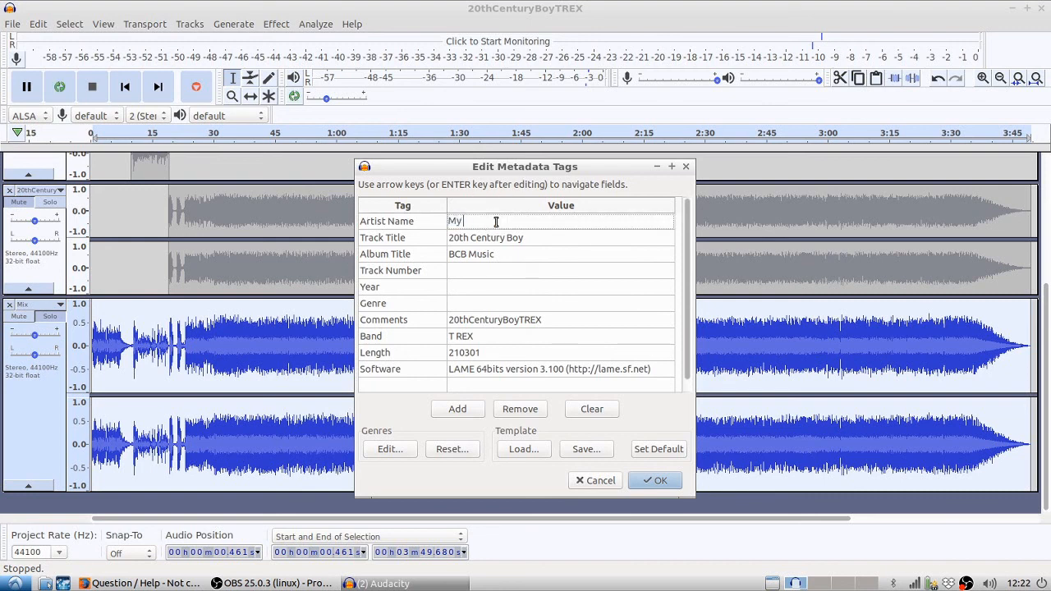
pyautogui.click(522, 237)
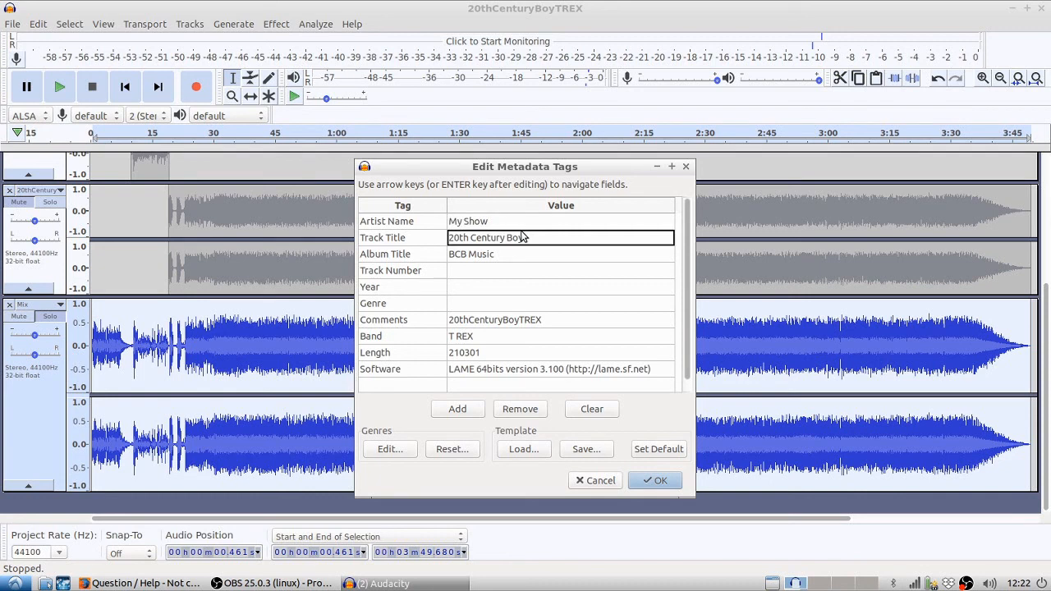
pyautogui.write('April 2020')
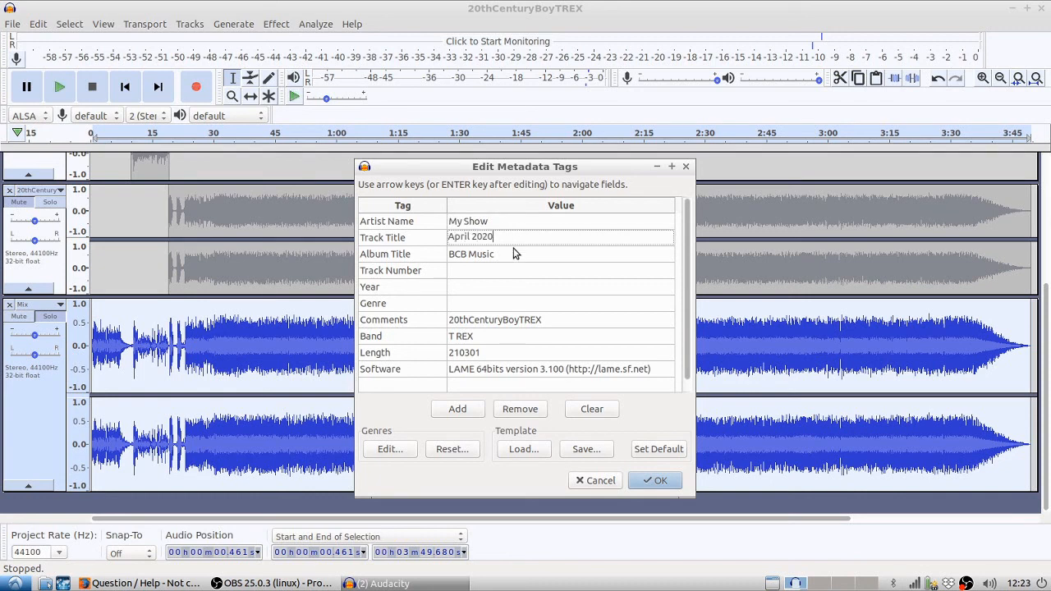
# Step: Set the Comments tag to "My top show featuring..."
pyautogui.click(512, 256)
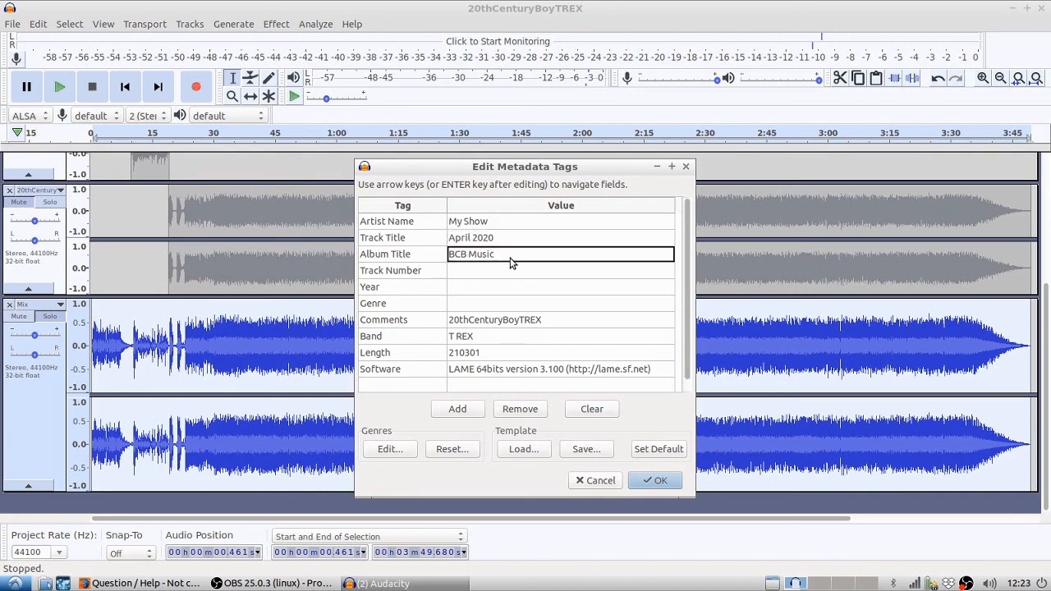
pyautogui.click(518, 259)
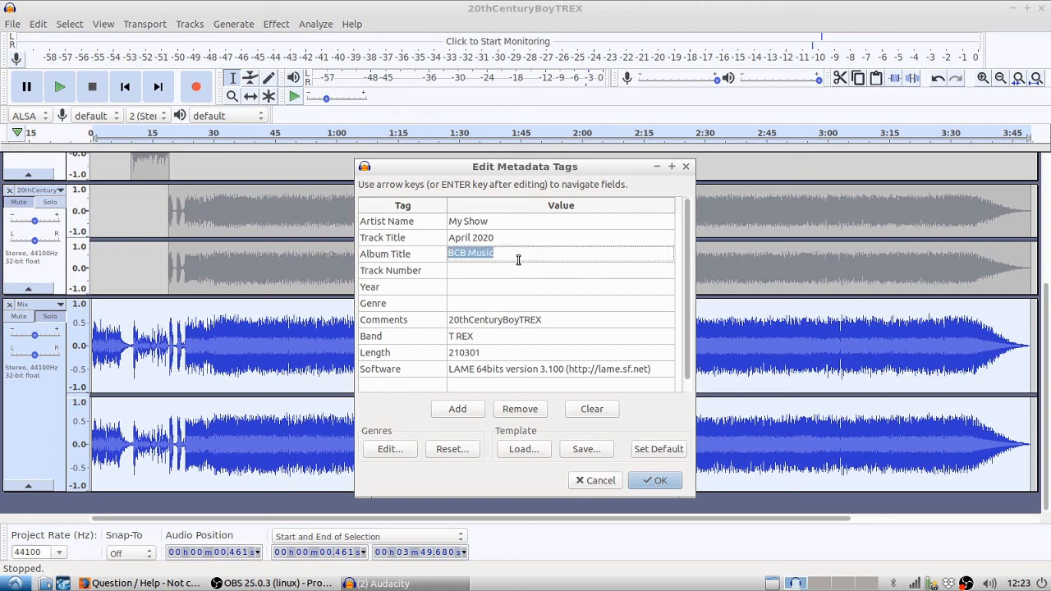
pyautogui.click(508, 325)
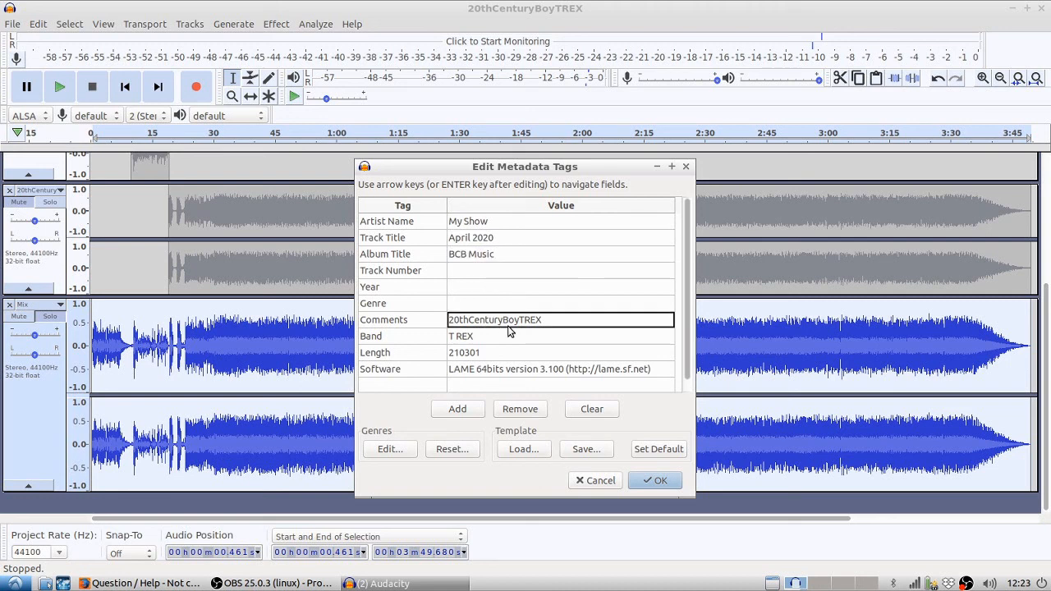
pyautogui.write('My top show featuring...')
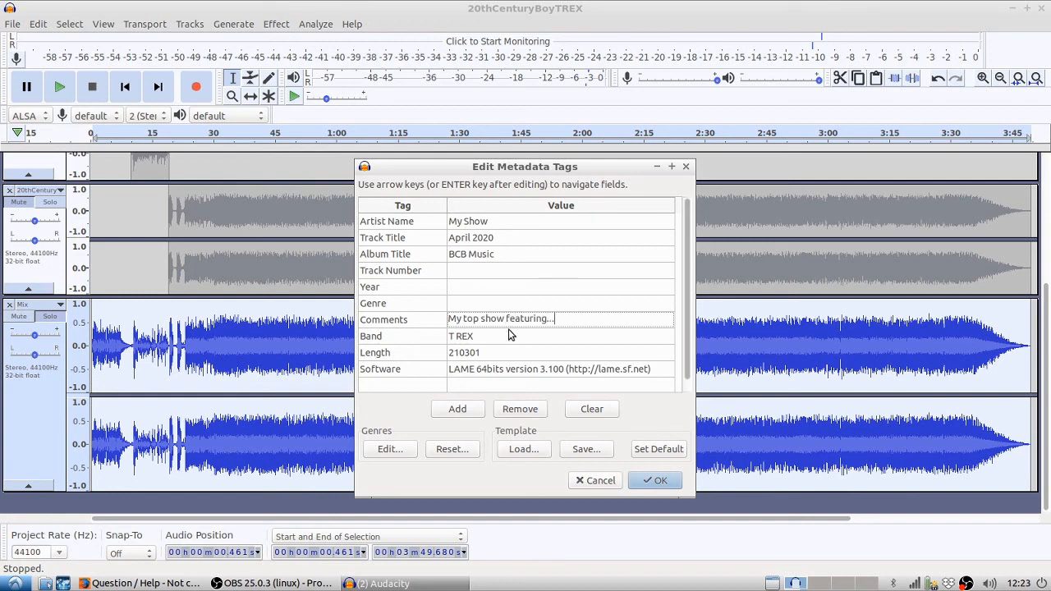
# Step: Clear the Band and Length tags and accept the metadata to run the export
pyautogui.click(503, 338)
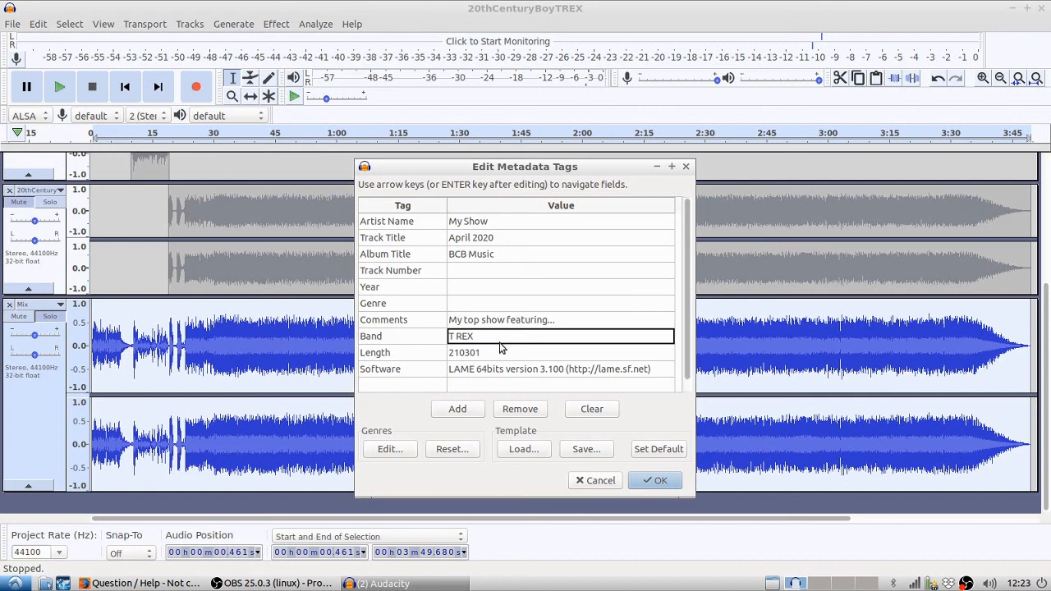
pyautogui.click(490, 335)
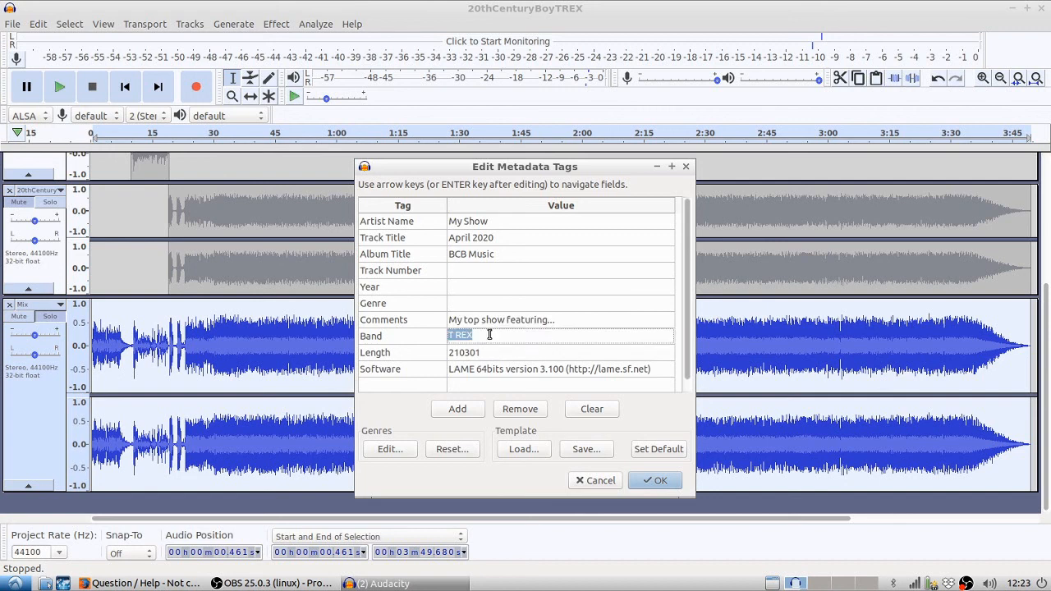
pyautogui.press('Delete')
pyautogui.click(487, 353)
pyautogui.press('Delete')
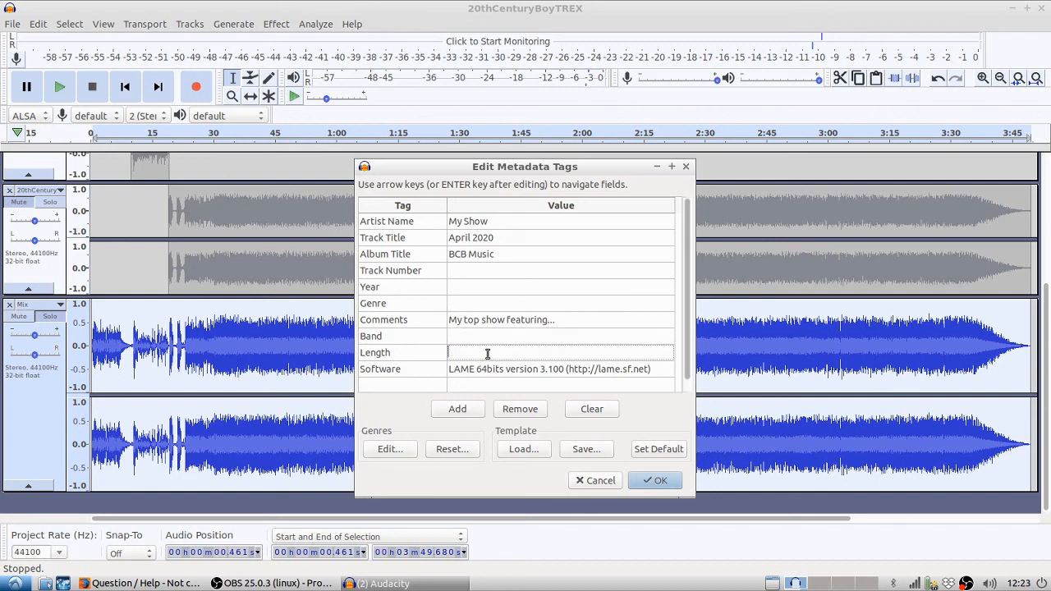
pyautogui.click(658, 484)
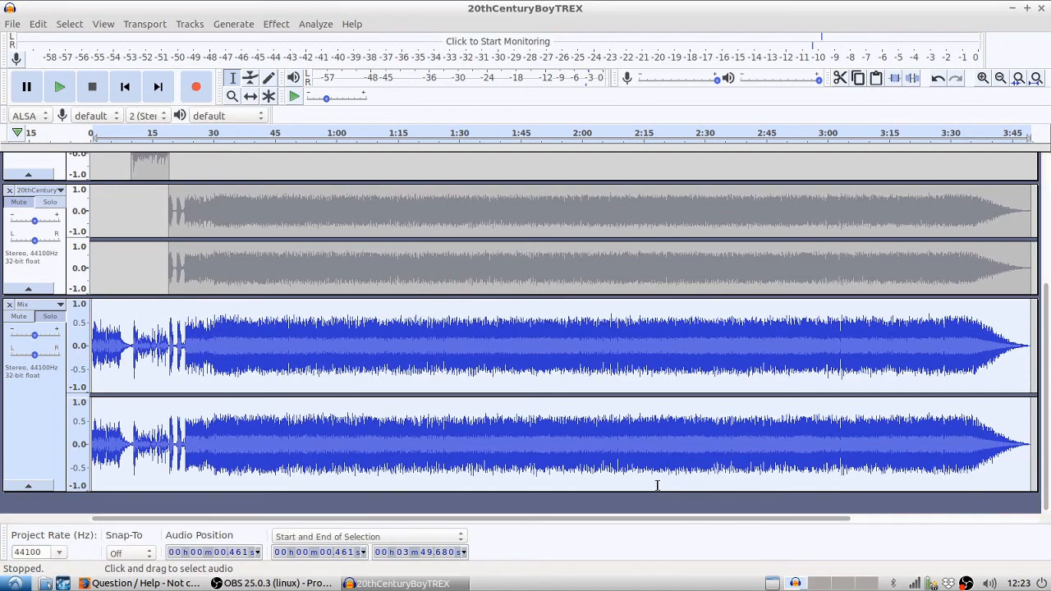
# Step: Delete the rendered Mix track below the three original tracks
pyautogui.scroll(4, 574, 363)
pyautogui.scroll(-4, 574, 363)
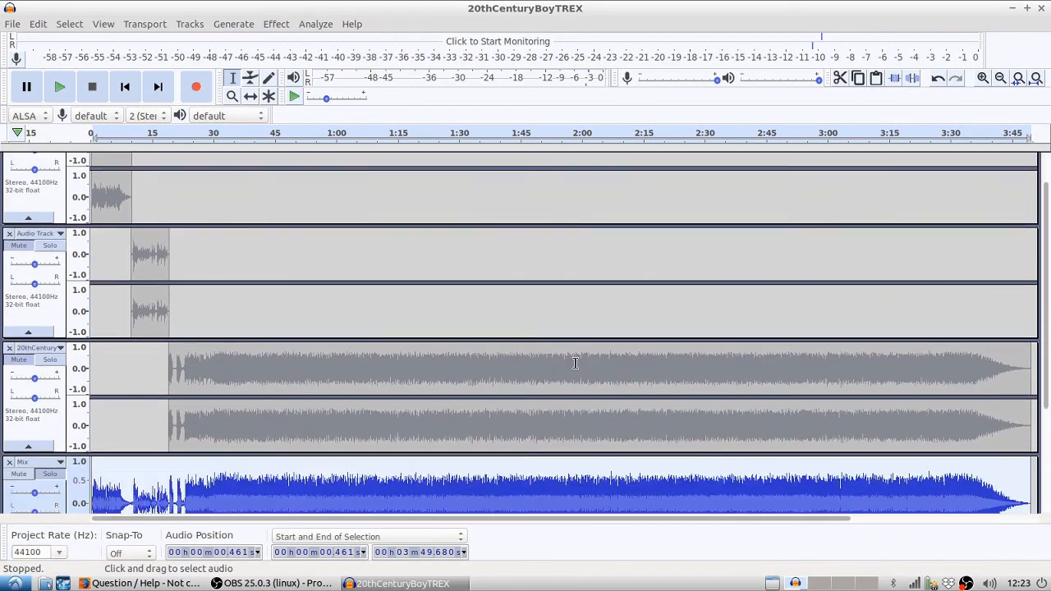
pyautogui.scroll(4, 575, 362)
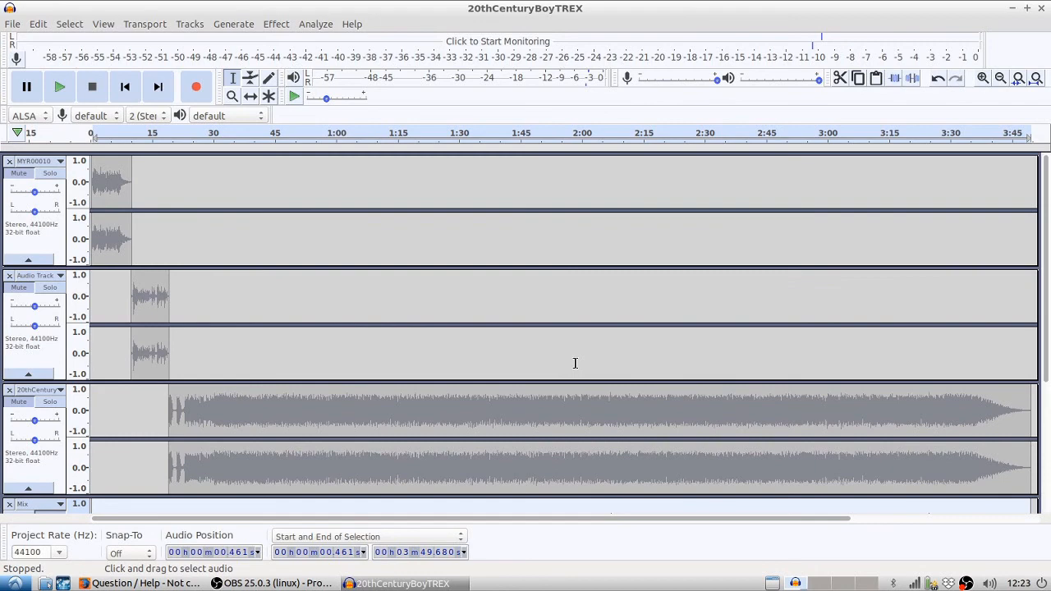
pyautogui.scroll(-4, 575, 363)
pyautogui.scroll(4, 575, 363)
pyautogui.scroll(-4, 574, 363)
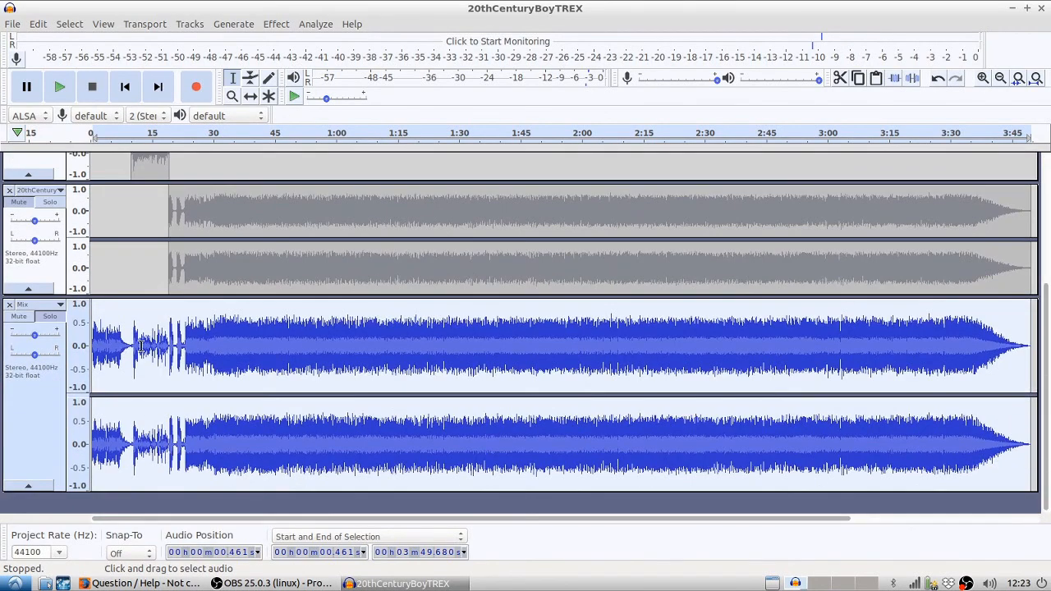
pyautogui.click(9, 310)
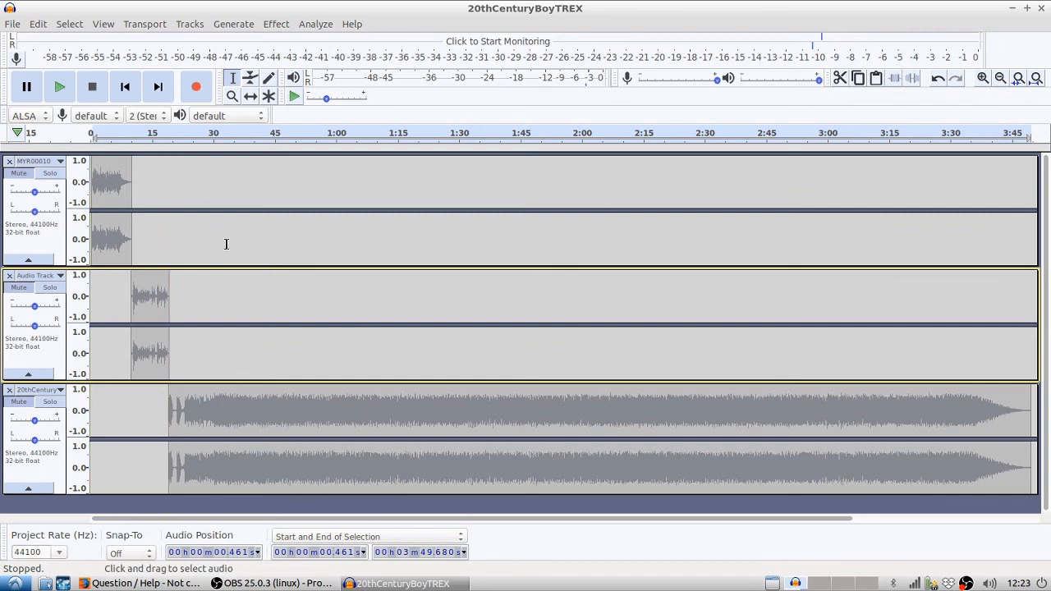
# Step: Unmute the intro, voice and song tracks
pyautogui.click(18, 179)
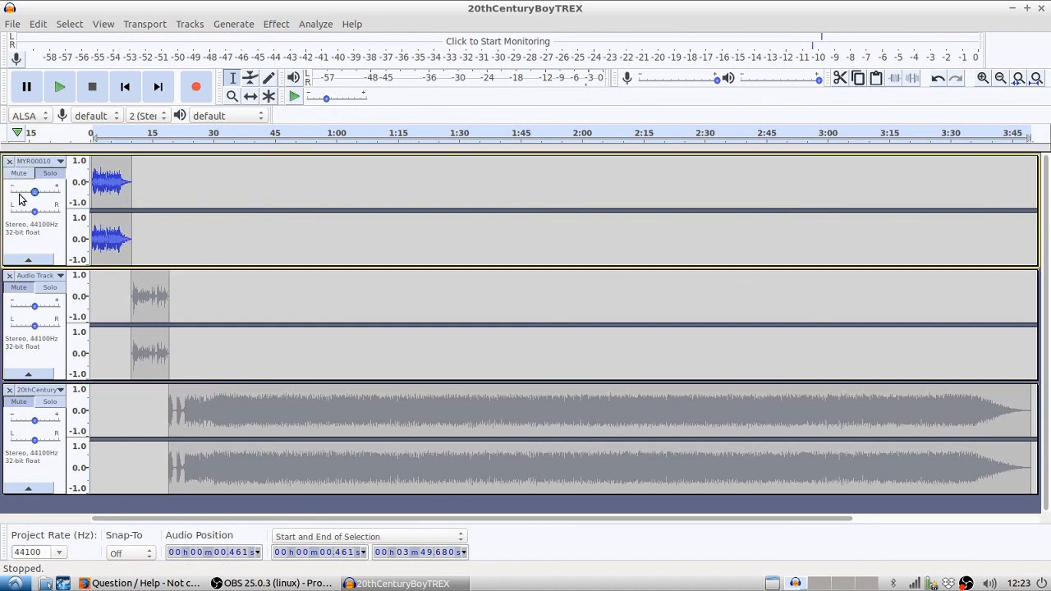
pyautogui.keyDown('ctrl'); pyautogui.click(18, 293); pyautogui.keyUp('ctrl')
pyautogui.keyDown('ctrl'); pyautogui.click(33, 411); pyautogui.keyUp('ctrl')
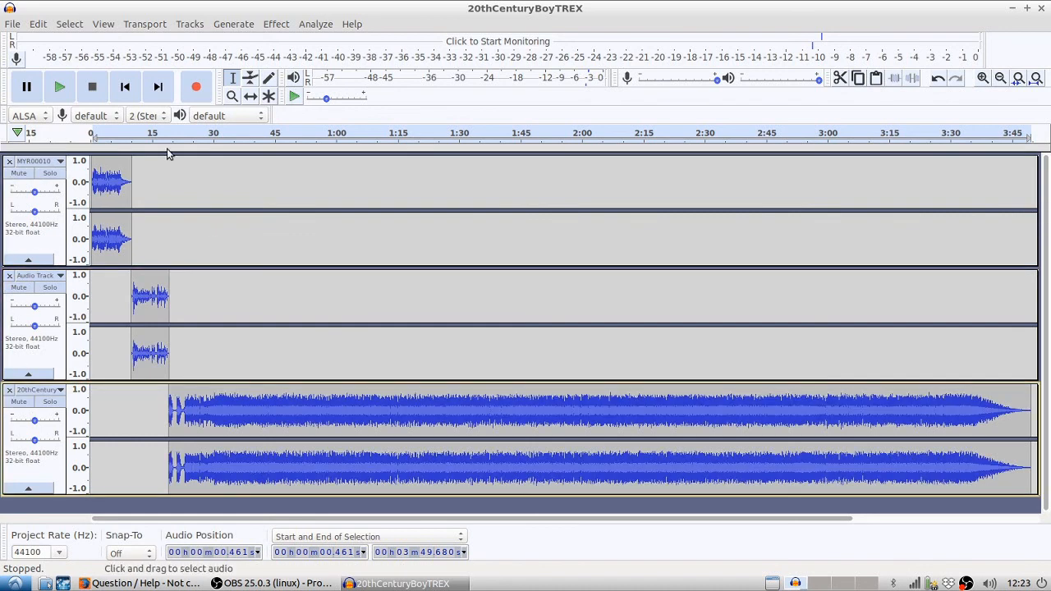
# Step: Move the voice and song clips up into the intro track with the Time Shift tool, placing all three end to end
pyautogui.click(251, 97)
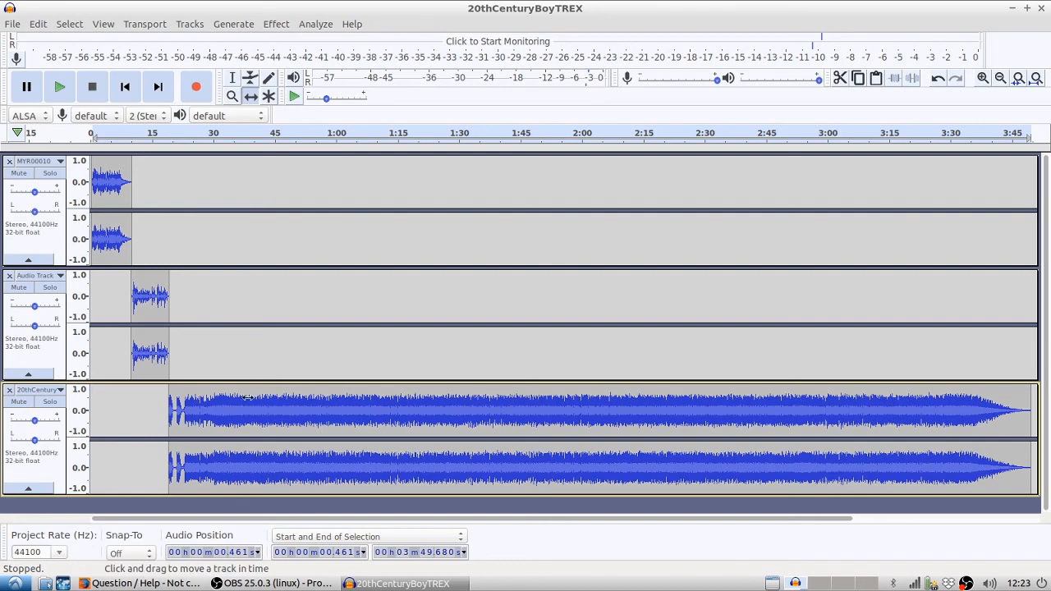
pyautogui.moveTo(248, 416); pyautogui.dragTo(281, 348)
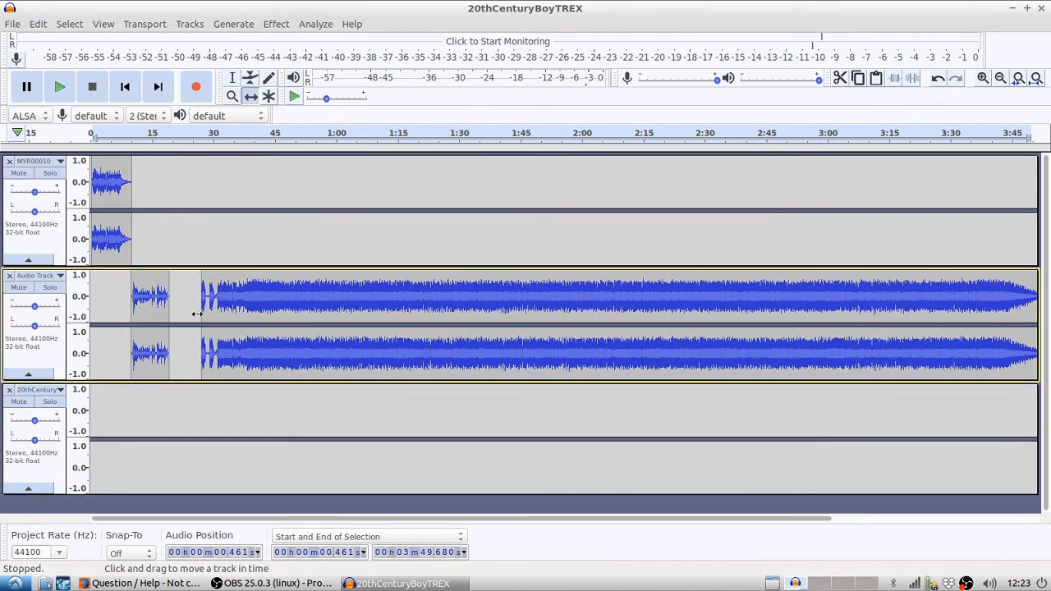
pyautogui.moveTo(156, 311); pyautogui.dragTo(143, 246)
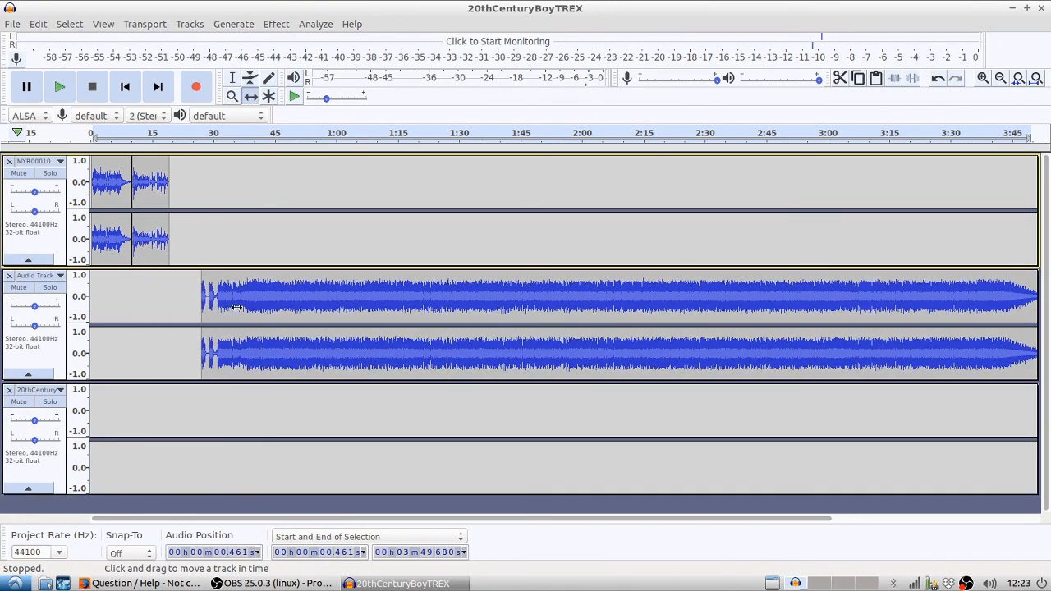
pyautogui.moveTo(236, 307); pyautogui.dragTo(208, 201)
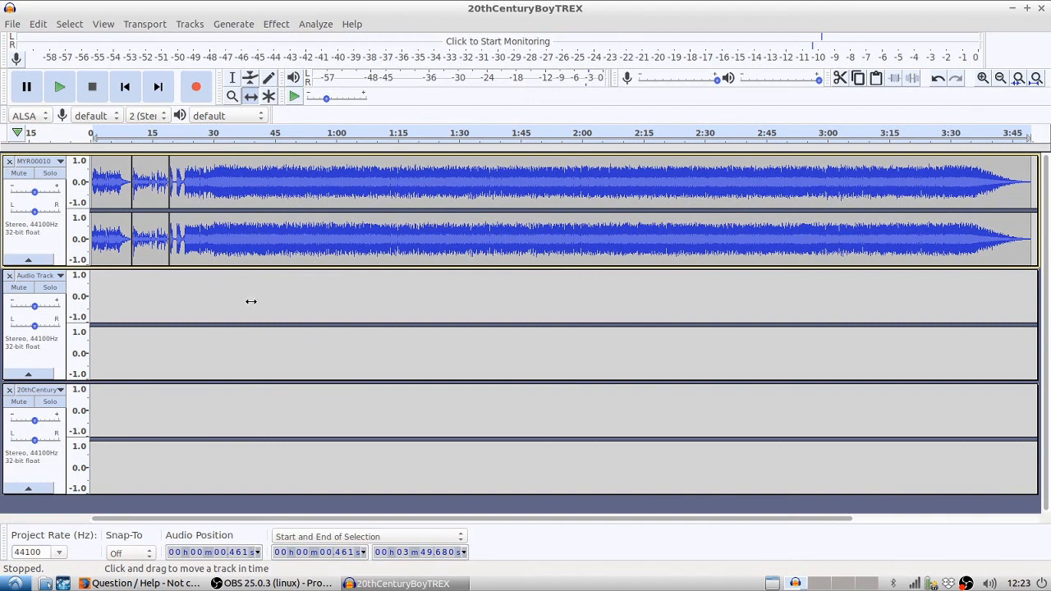
# Step: Remove the two empty tracks and enlarge the remaining track's height
pyautogui.click(9, 276)
pyautogui.click(9, 276)
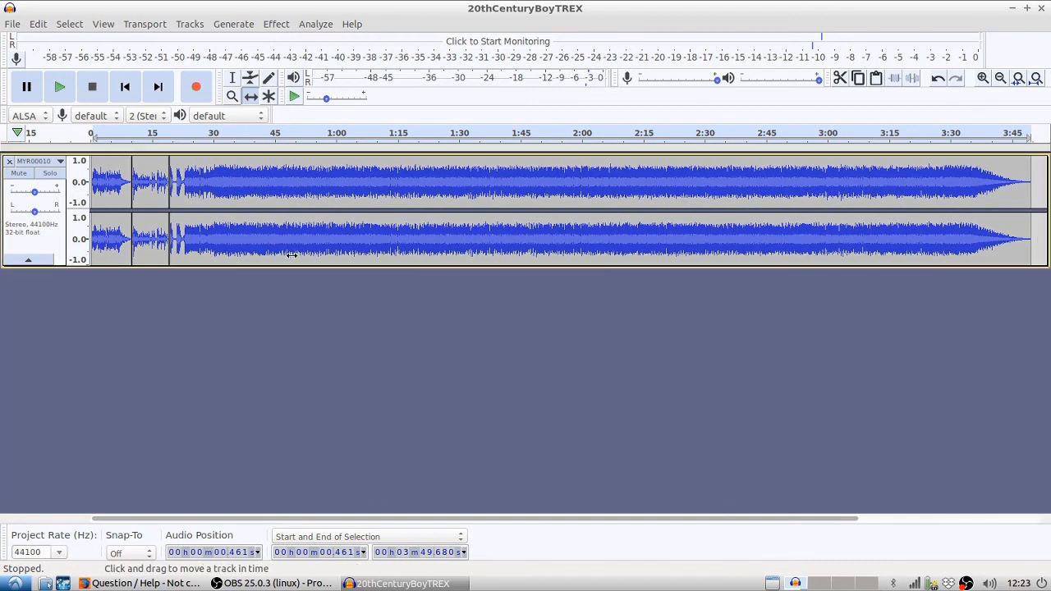
pyautogui.moveTo(287, 267); pyautogui.dragTo(298, 474)
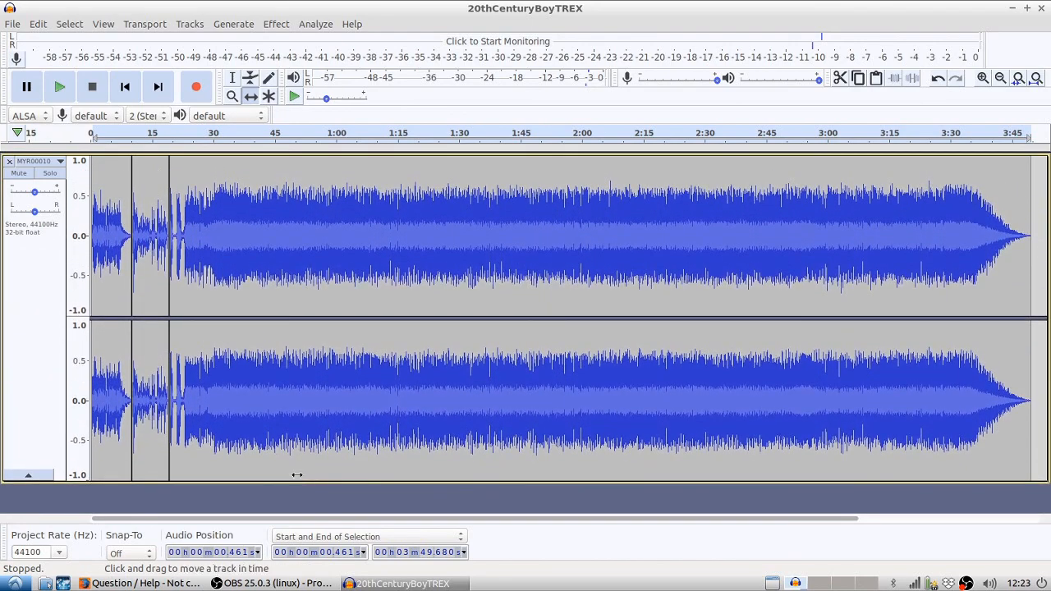
# Step: Merge the intro and voice clips at their boundary near 10 seconds and undo the merge
pyautogui.click(983, 78)
pyautogui.click(983, 78)
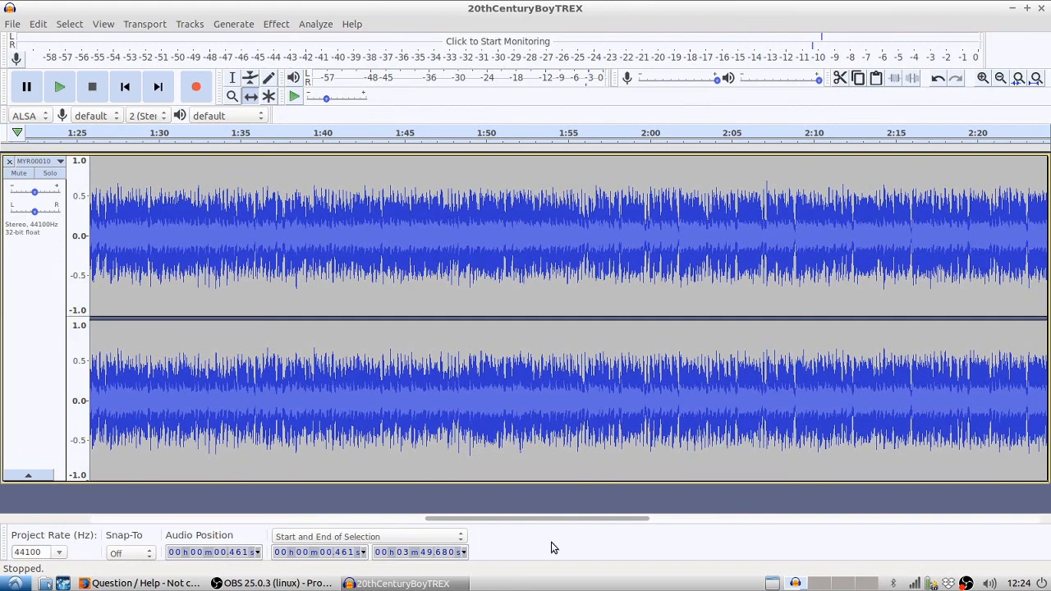
pyautogui.moveTo(545, 523); pyautogui.dragTo(36, 524)
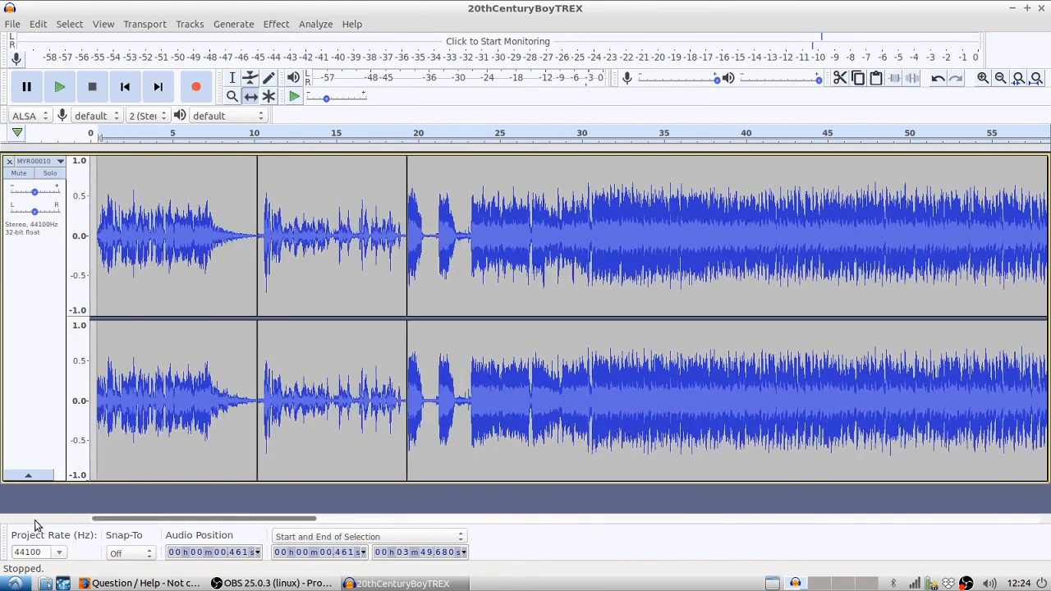
pyautogui.click(257, 335)
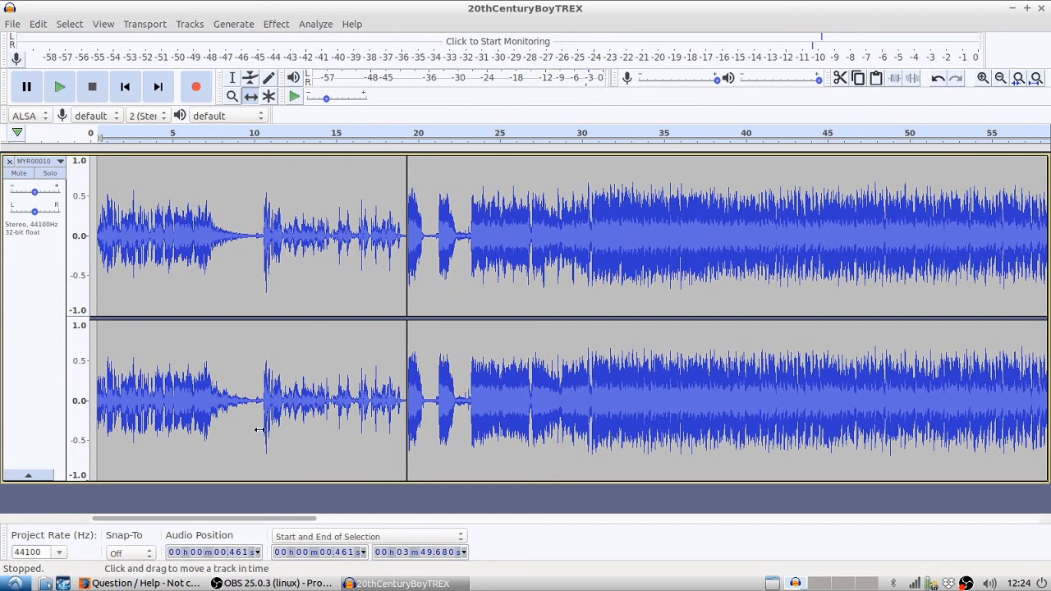
pyautogui.hotkey('ctrl', 'z')
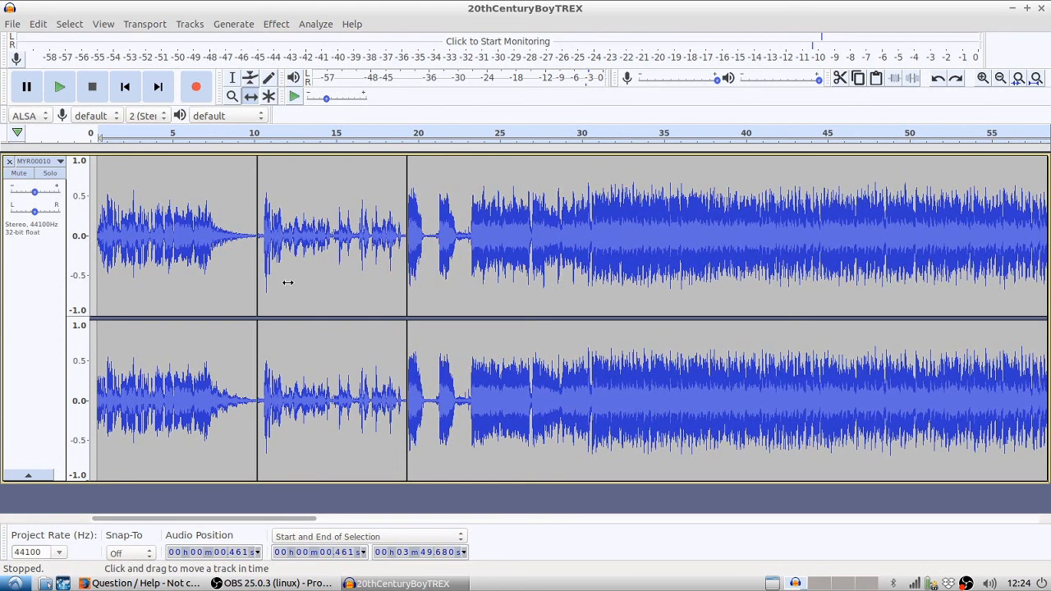
# Step: Split the song clip at about 30.5 seconds
pyautogui.click(38, 25)
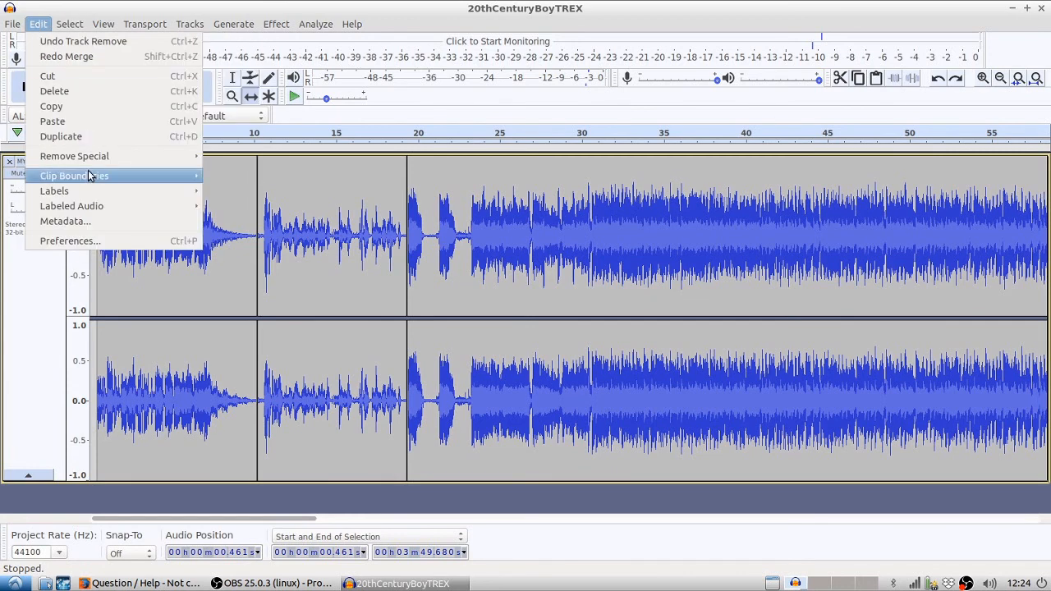
pyautogui.moveTo(90, 178)
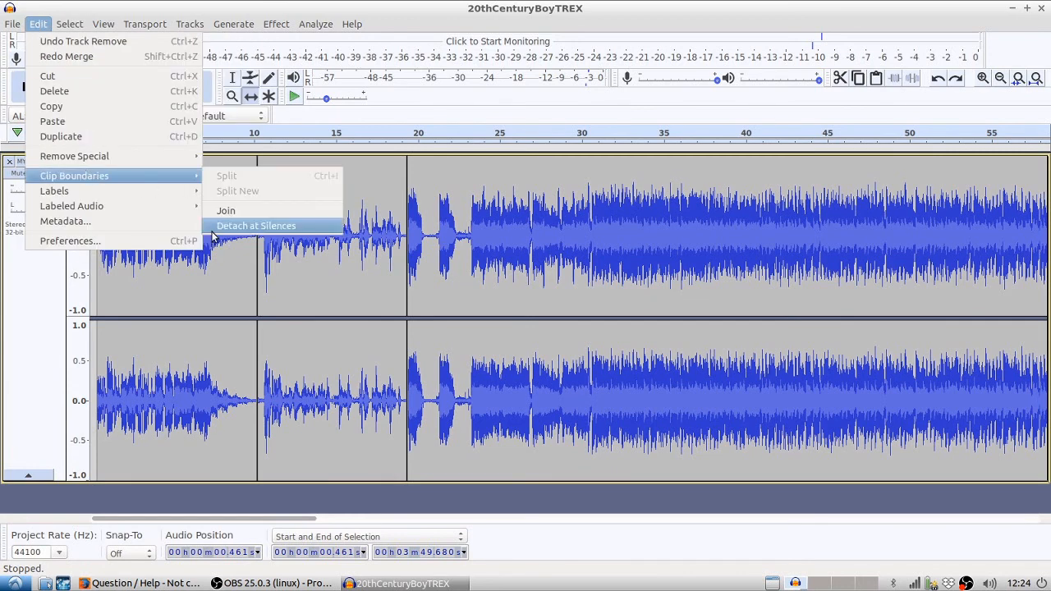
pyautogui.click(591, 224)
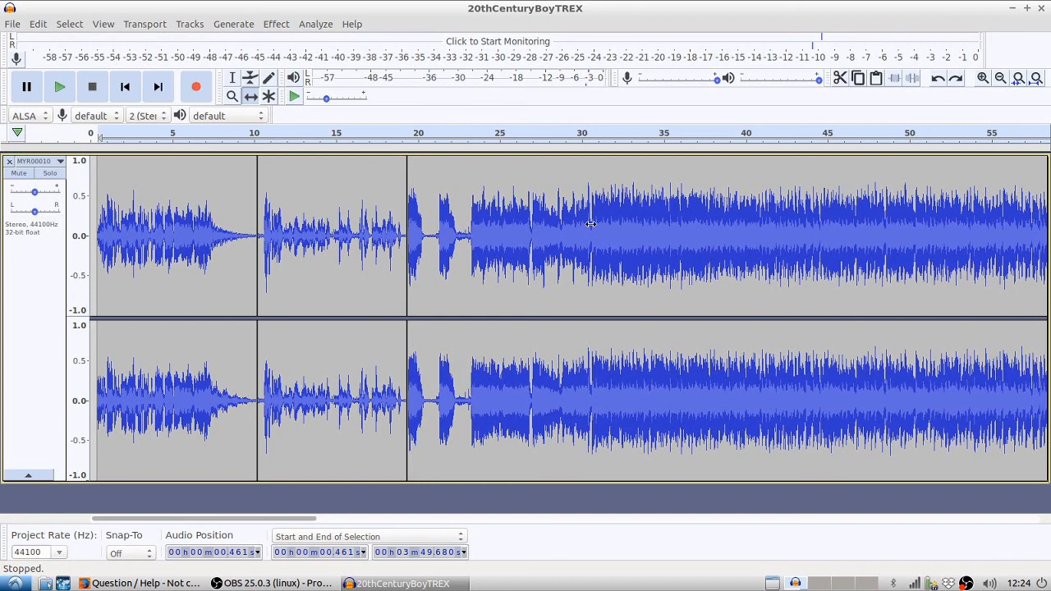
pyautogui.click(233, 77)
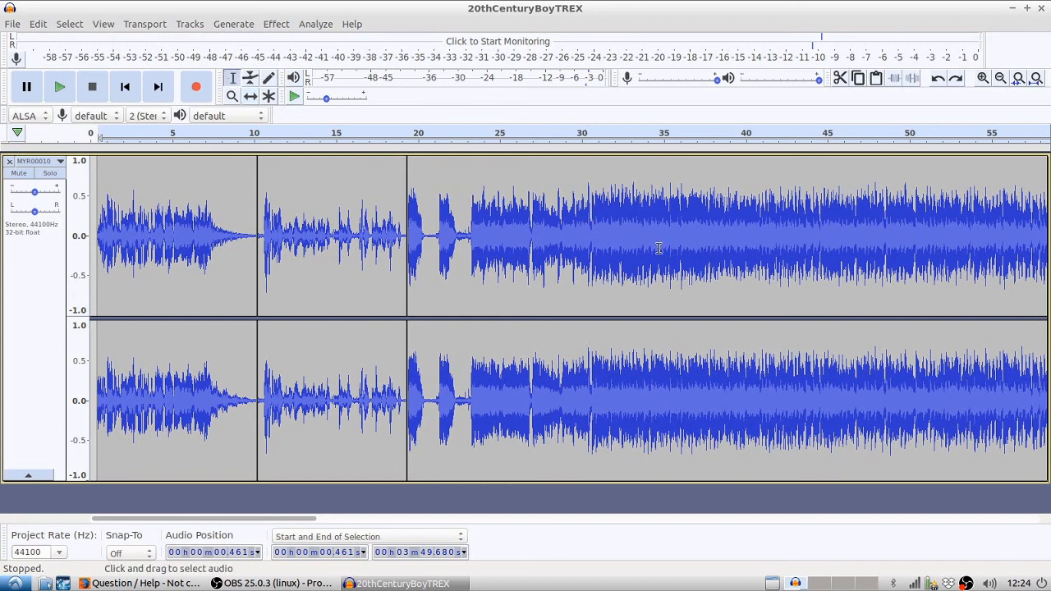
pyautogui.click(590, 242)
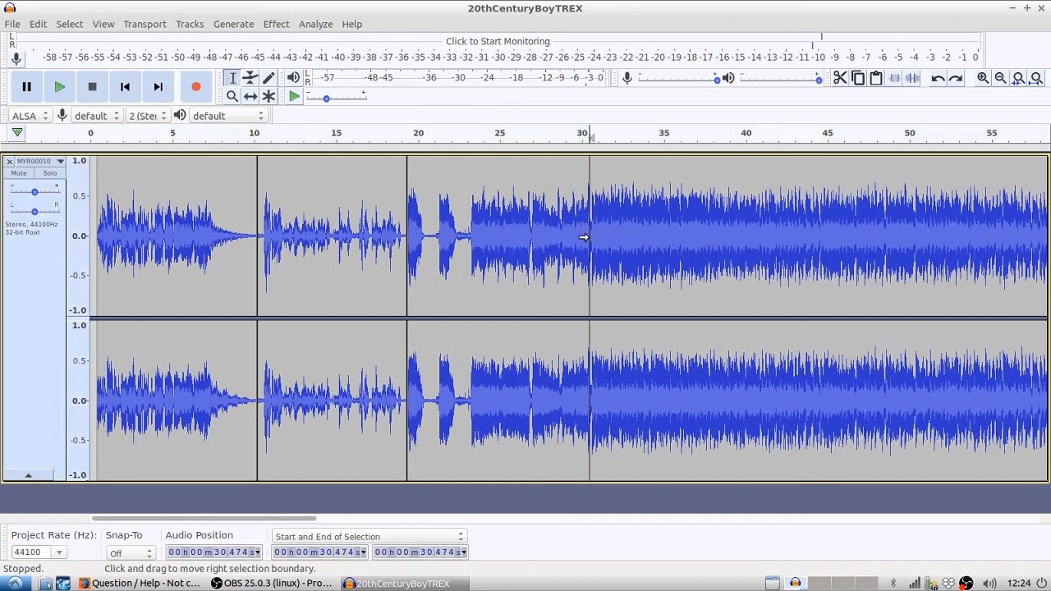
pyautogui.click(41, 26)
pyautogui.moveTo(172, 174)
pyautogui.click(217, 174)
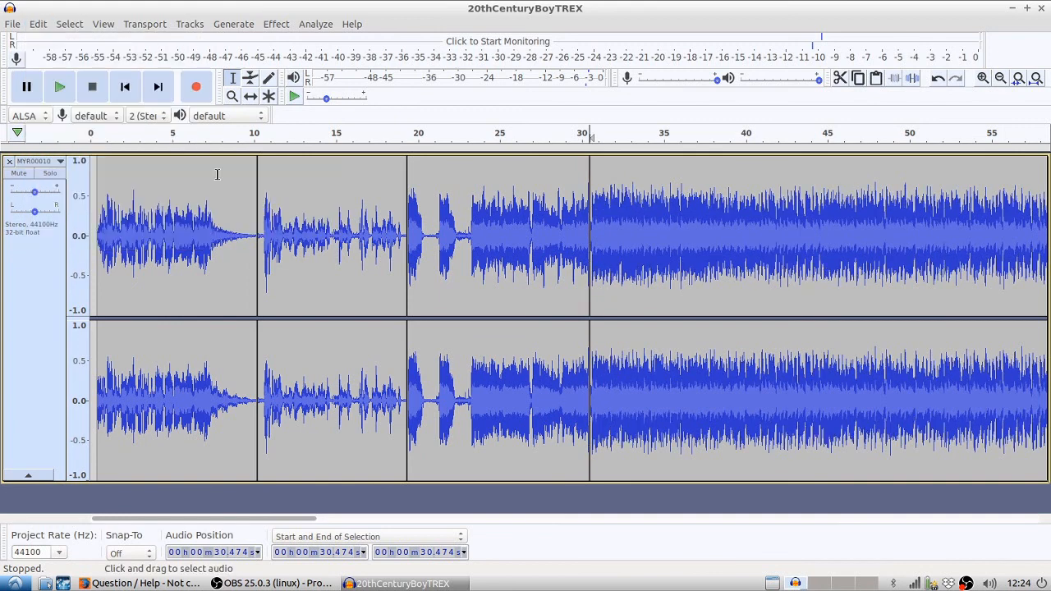
# Step: Shift the song's second part to start at about 33 seconds and its first part to start at about 20.5 seconds
pyautogui.click(250, 96)
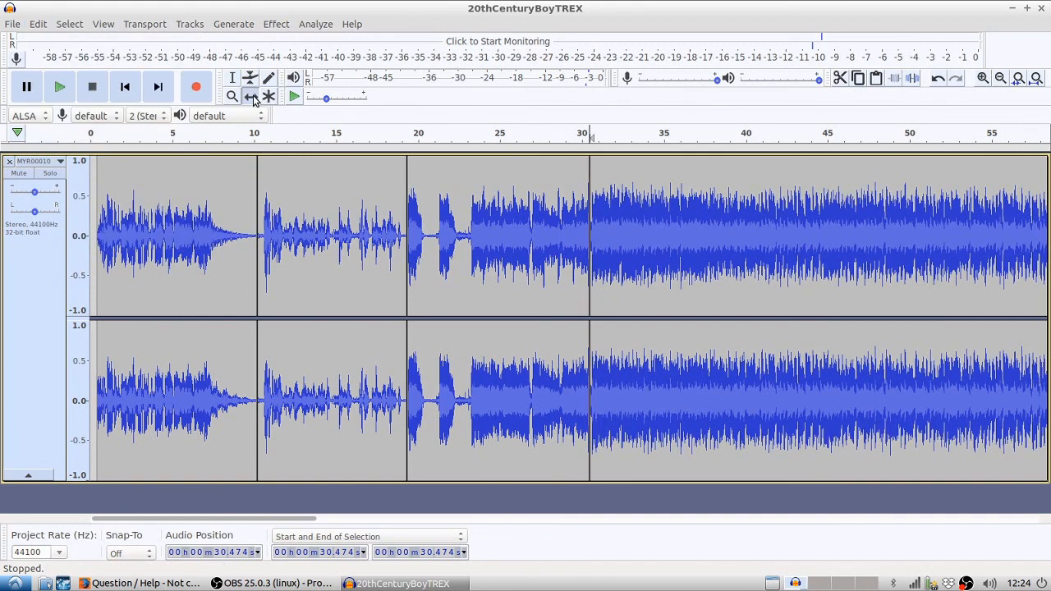
pyautogui.moveTo(629, 233); pyautogui.dragTo(676, 233)
pyautogui.moveTo(508, 243); pyautogui.dragTo(529, 243)
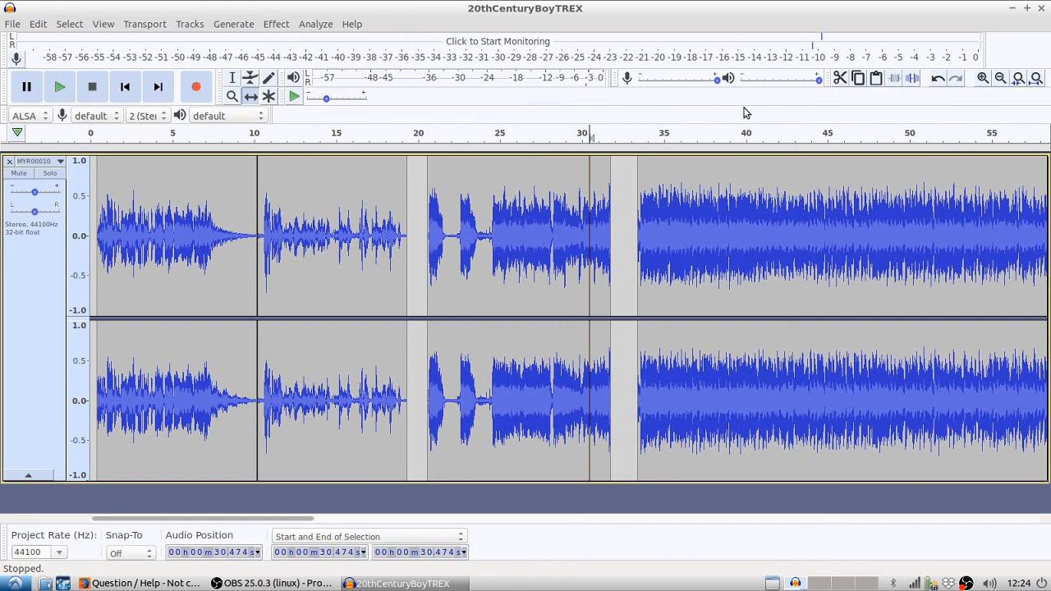
# Step: Rearrange the clips with the long song part starting at about 1:38, the voice clip at about 0:50 and the intro at 0:00
pyautogui.click(1003, 77)
pyautogui.click(1004, 78)
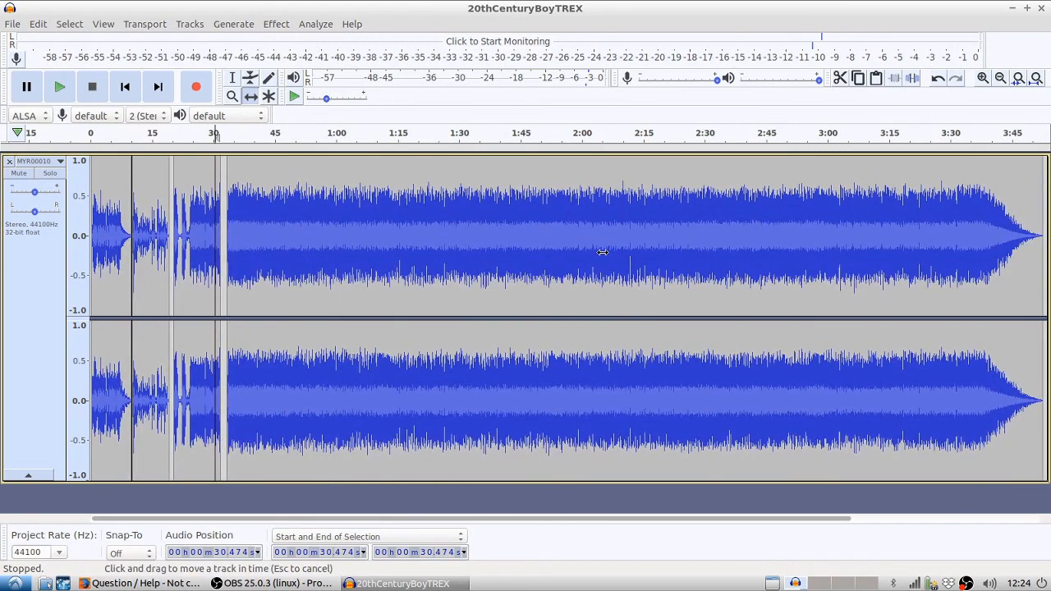
pyautogui.moveTo(598, 246); pyautogui.dragTo(869, 237)
pyautogui.moveTo(147, 253); pyautogui.dragTo(314, 254)
pyautogui.moveTo(110, 254); pyautogui.dragTo(456, 250)
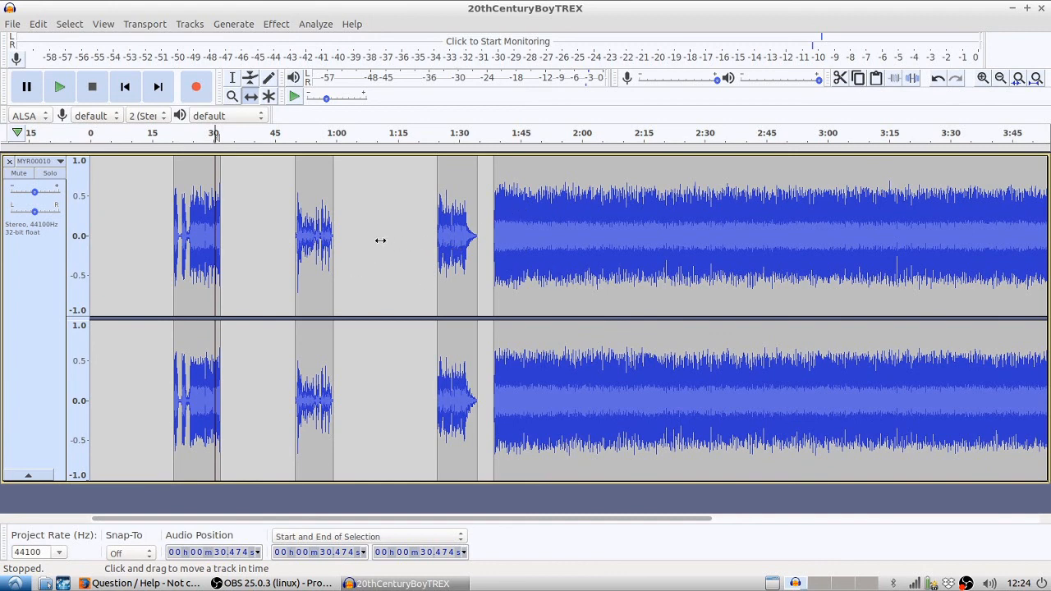
pyautogui.moveTo(454, 248); pyautogui.dragTo(105, 245)
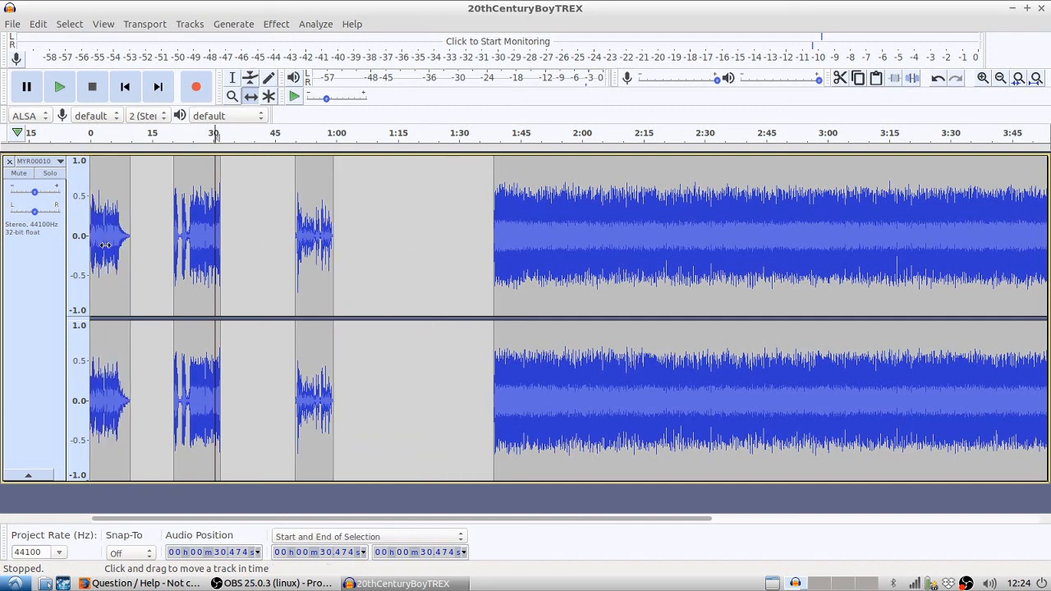
# Step: Close the gaps between the clips, placing the voice at about 0:10, the short song part at 0:19 and the long part at 0:30
pyautogui.moveTo(290, 258); pyautogui.dragTo(136, 272)
pyautogui.moveTo(303, 256); pyautogui.dragTo(198, 260)
pyautogui.moveTo(587, 253); pyautogui.dragTo(298, 259)
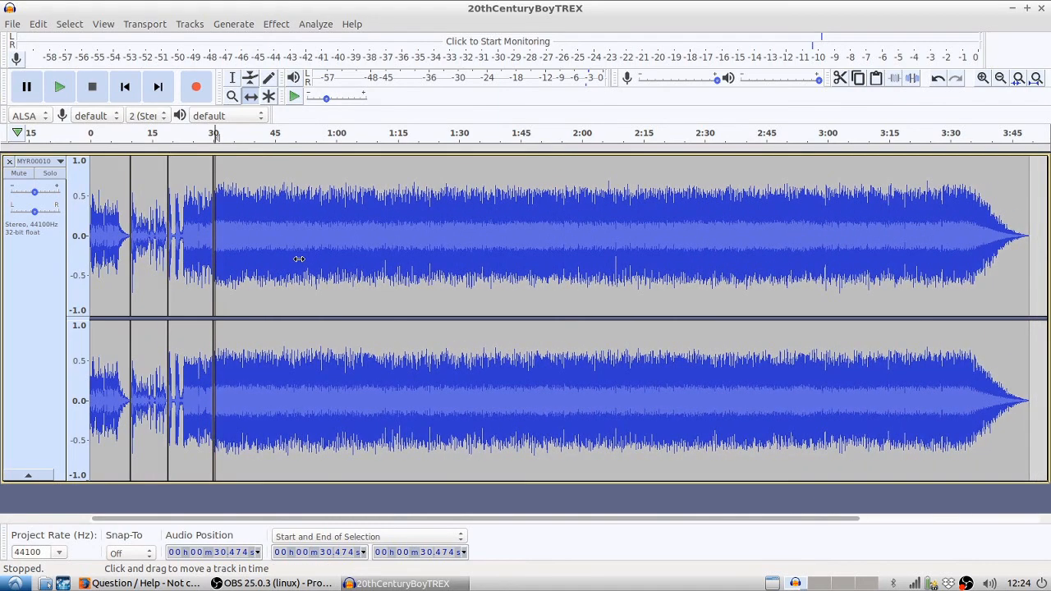
# Step: Import 20thCenturyBoyTREX.mp3 from the Downloads folder as a new track
pyautogui.click(14, 26)
pyautogui.moveTo(44, 155)
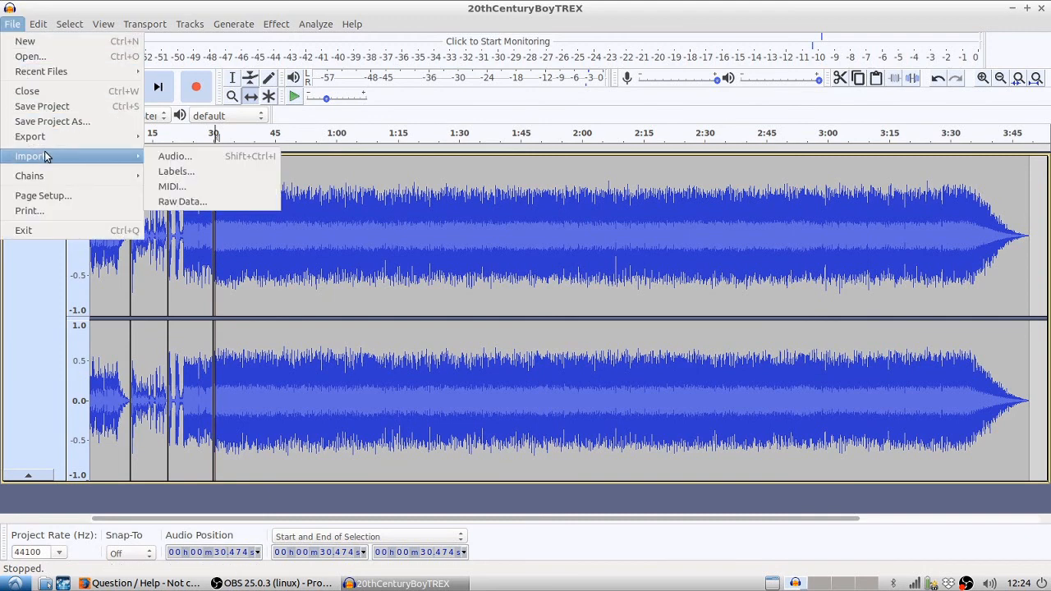
pyautogui.click(170, 156)
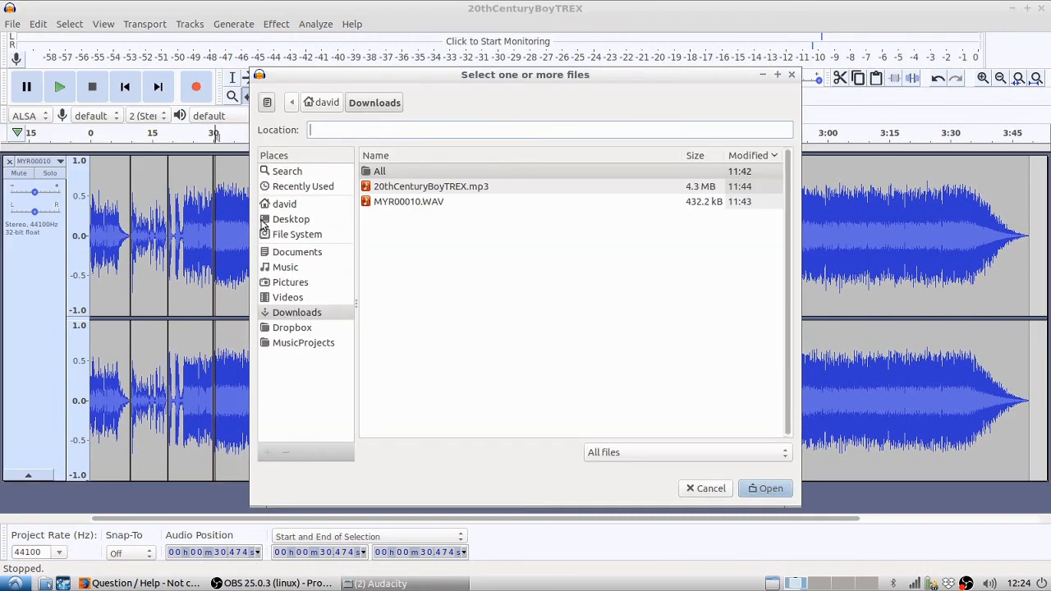
pyautogui.doubleClick(453, 185)
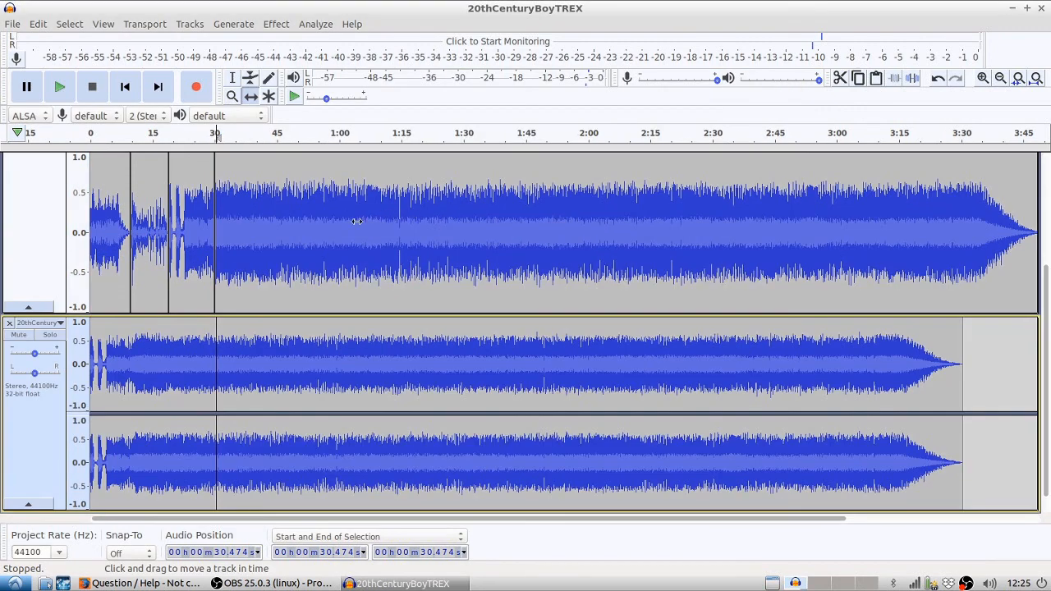
# Step: Shift the imported song so it starts at about 3:36, overlapping the fade-out of the upper track
pyautogui.moveTo(308, 362); pyautogui.dragTo(650, 343)
pyautogui.moveTo(655, 357); pyautogui.dragTo(970, 344)
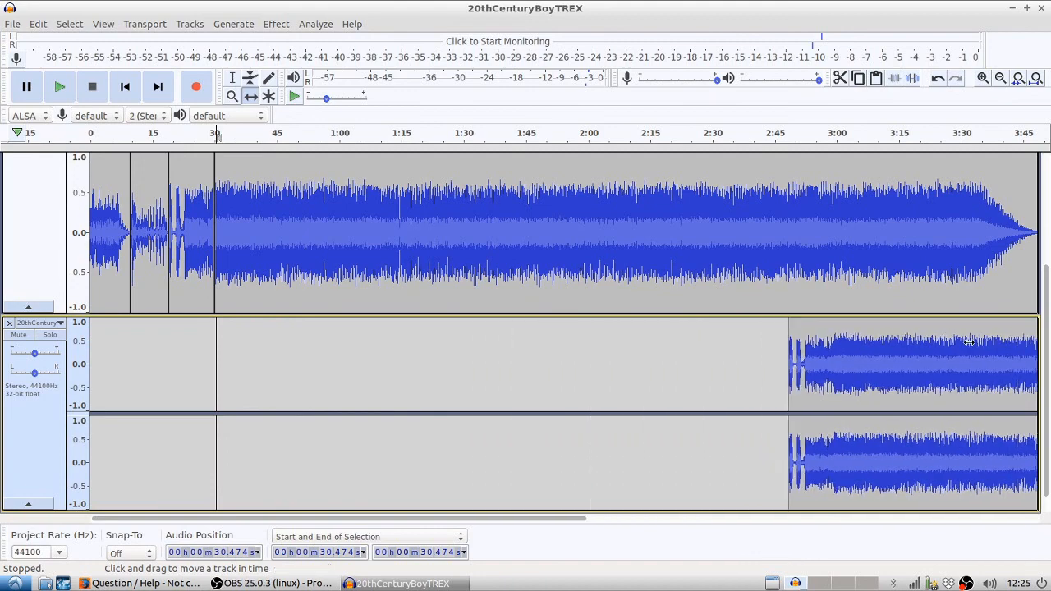
pyautogui.moveTo(475, 518); pyautogui.dragTo(580, 518)
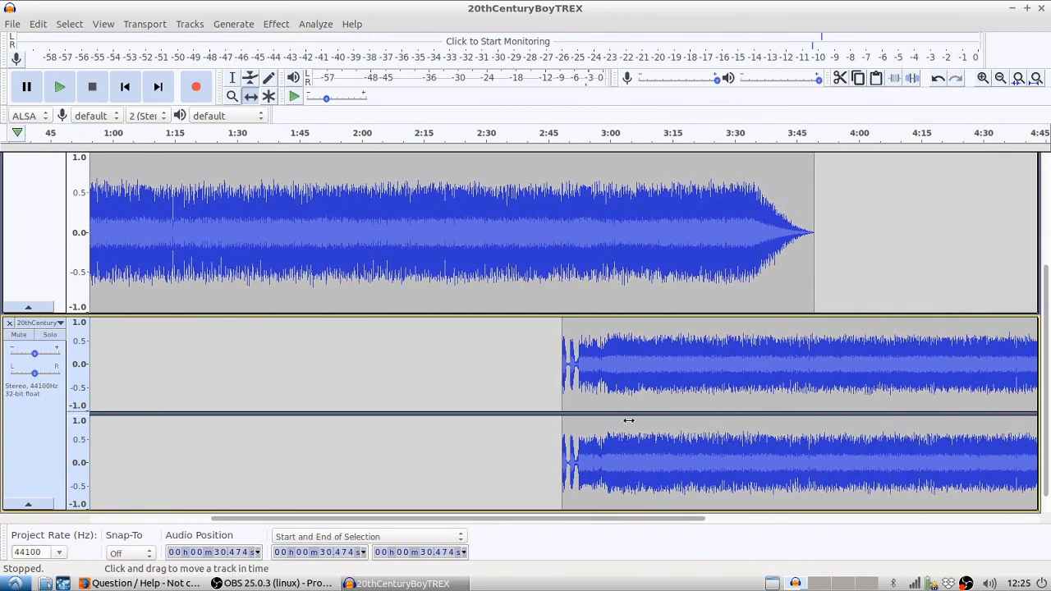
pyautogui.moveTo(629, 417); pyautogui.dragTo(831, 373)
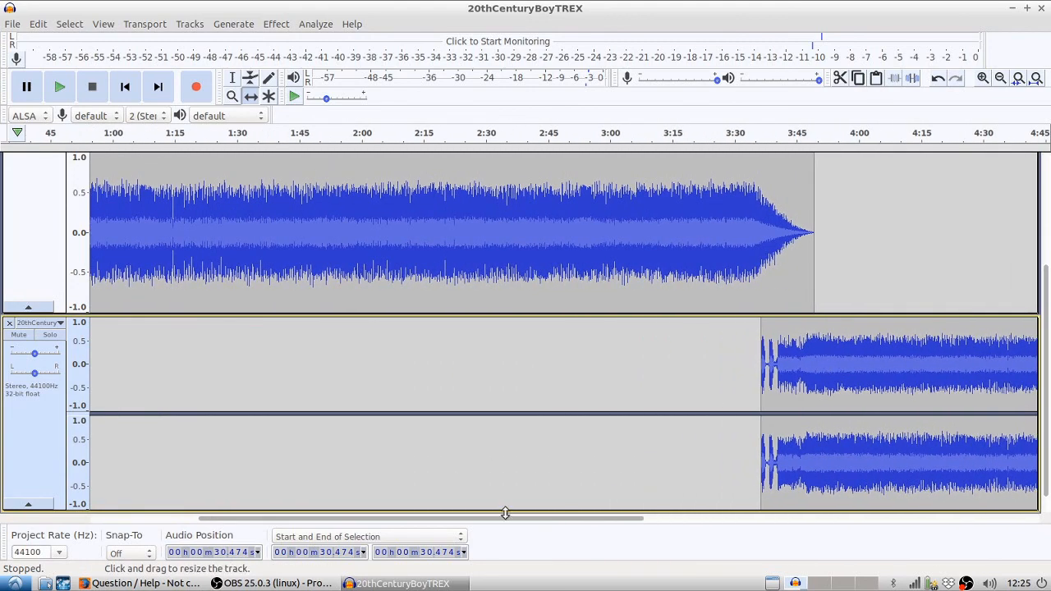
pyautogui.moveTo(499, 520); pyautogui.dragTo(394, 520)
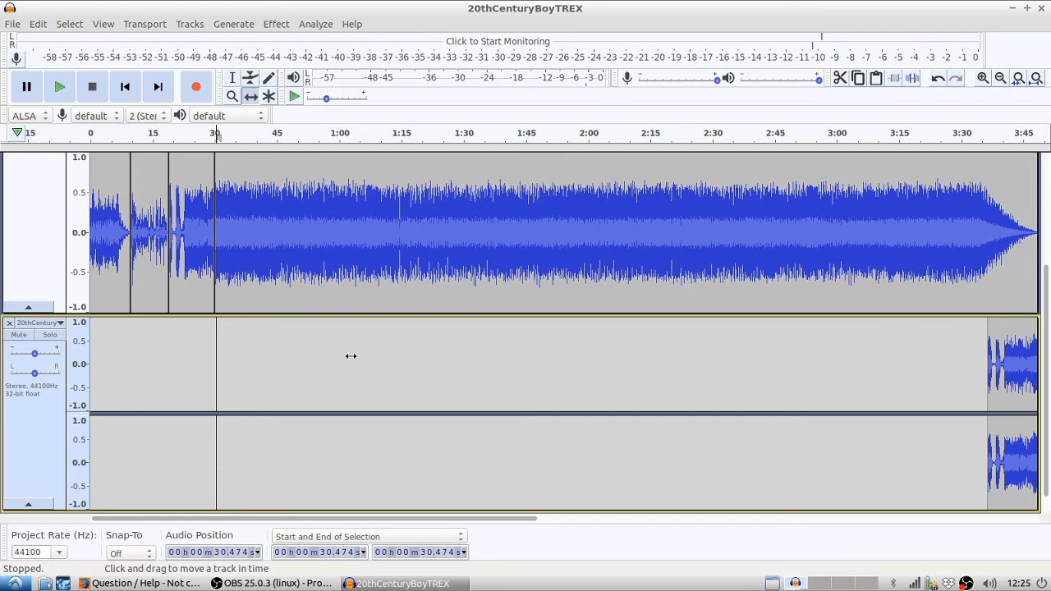
pyautogui.click(274, 26)
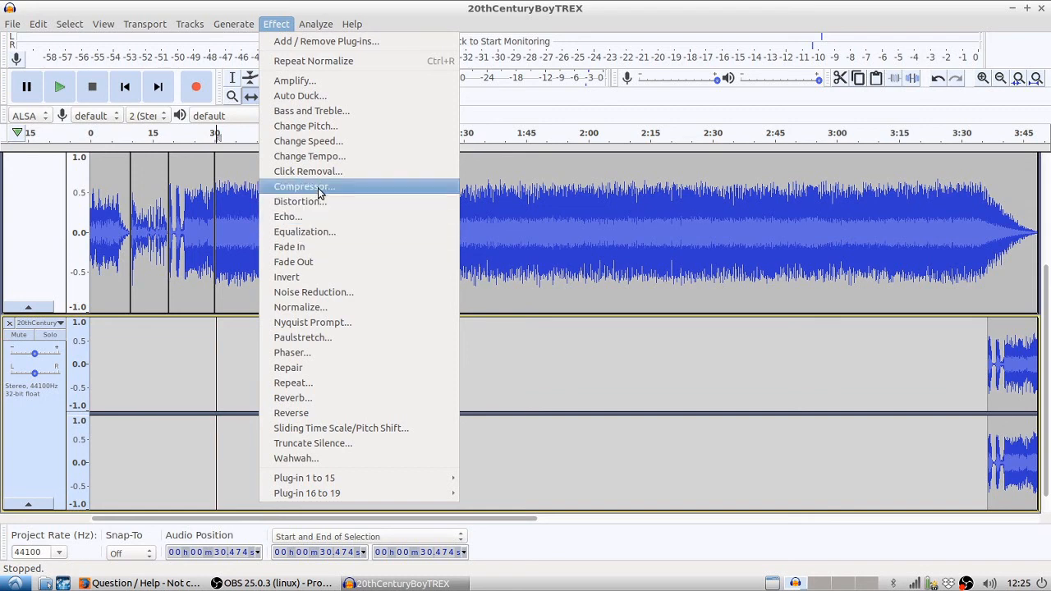
pyautogui.moveTo(350, 478)
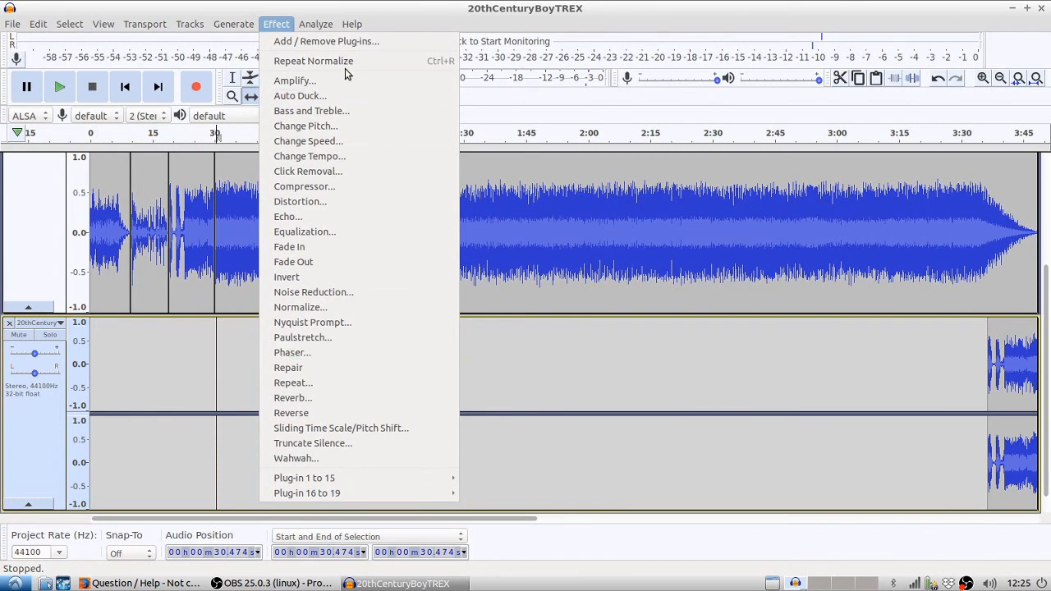
pyautogui.moveTo(352, 24)
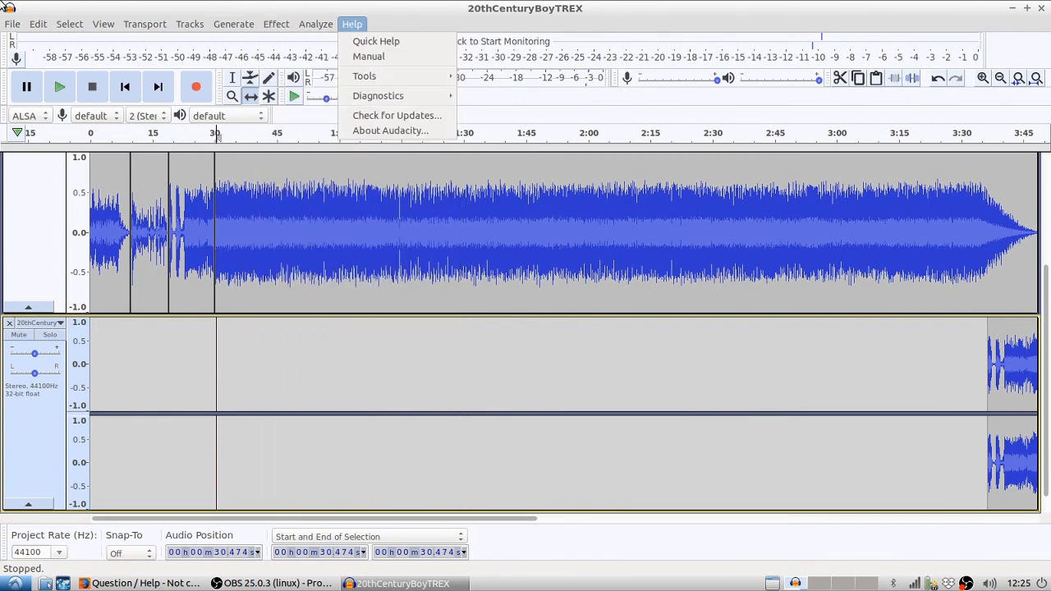
pyautogui.moveTo(69, 24)
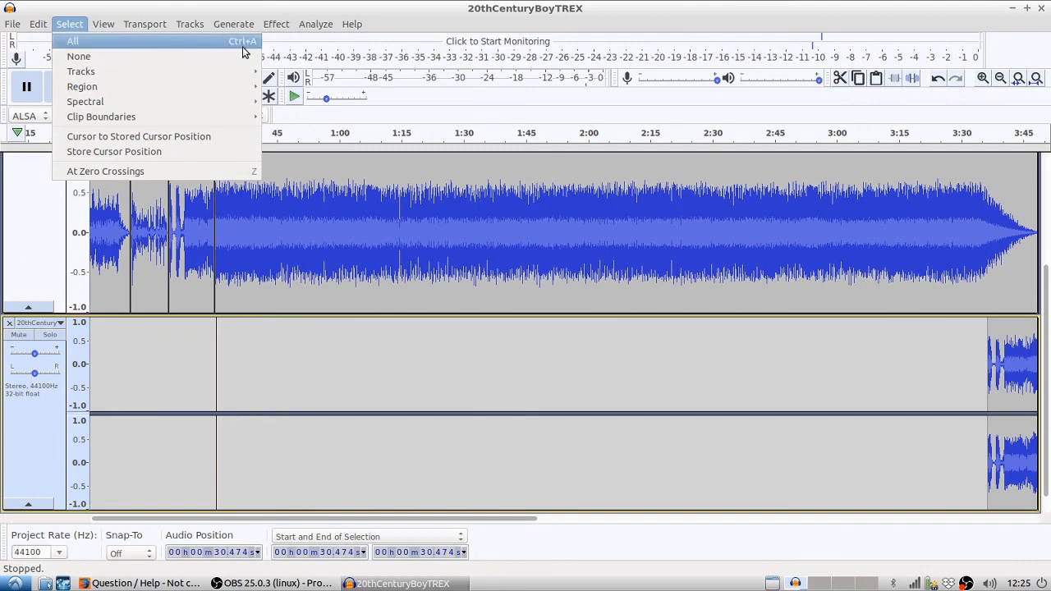
pyautogui.click(396, 24)
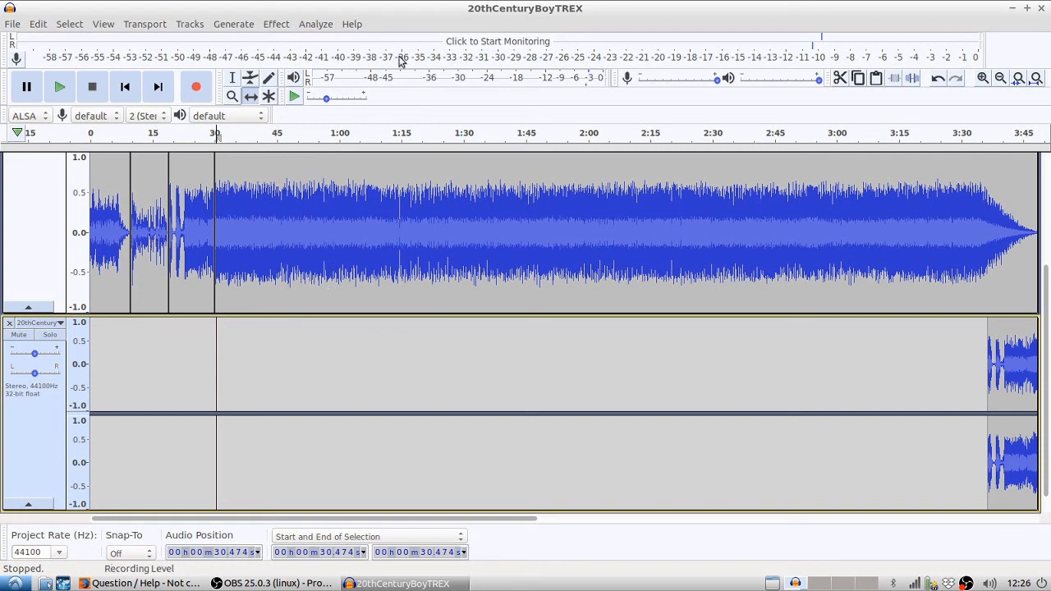
# Step: With the Envelope tool, lower the long song clip to about 0.4 and fade the short song clip from about 0.7 at 0:25
pyautogui.click(251, 78)
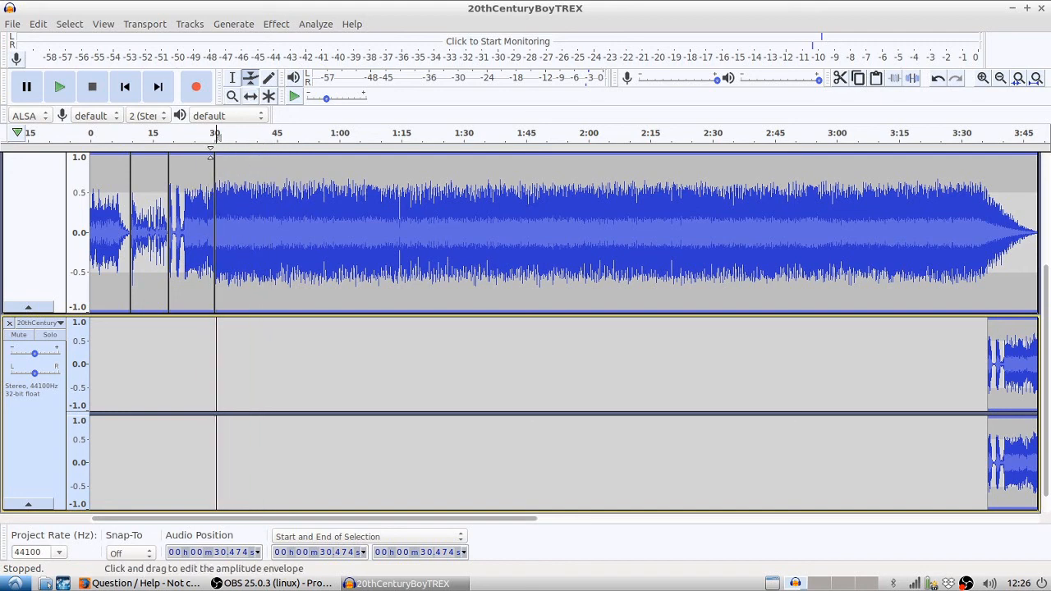
pyautogui.scroll(3, 210, 150)
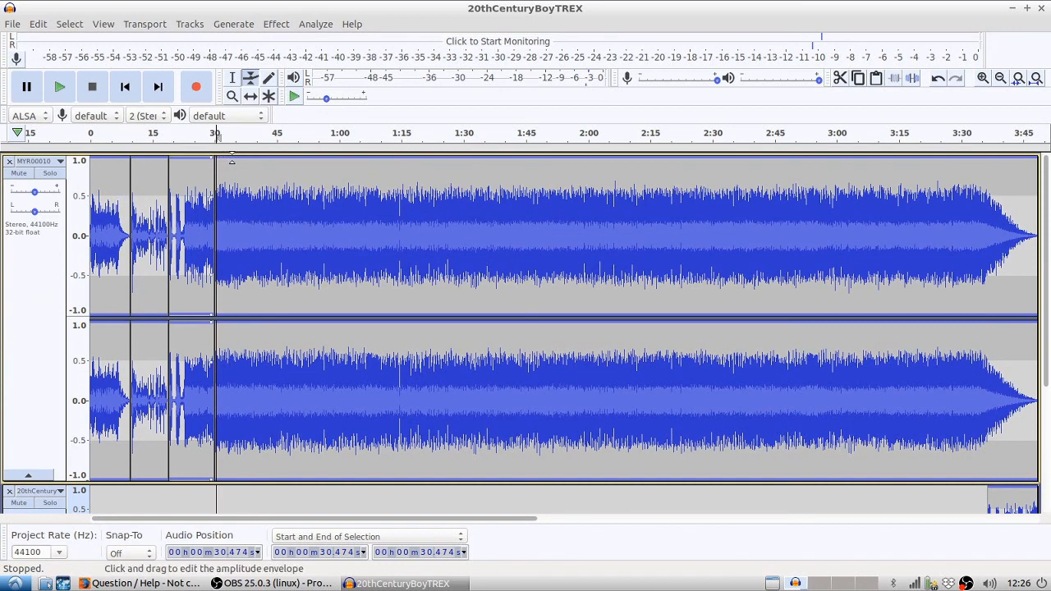
pyautogui.click(234, 160)
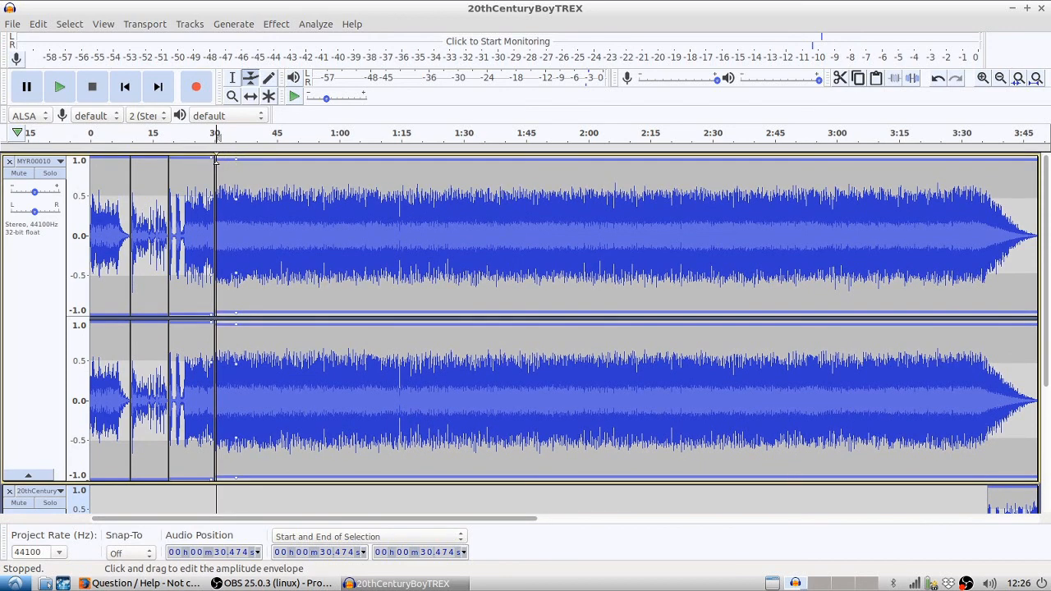
pyautogui.moveTo(237, 160); pyautogui.dragTo(237, 204)
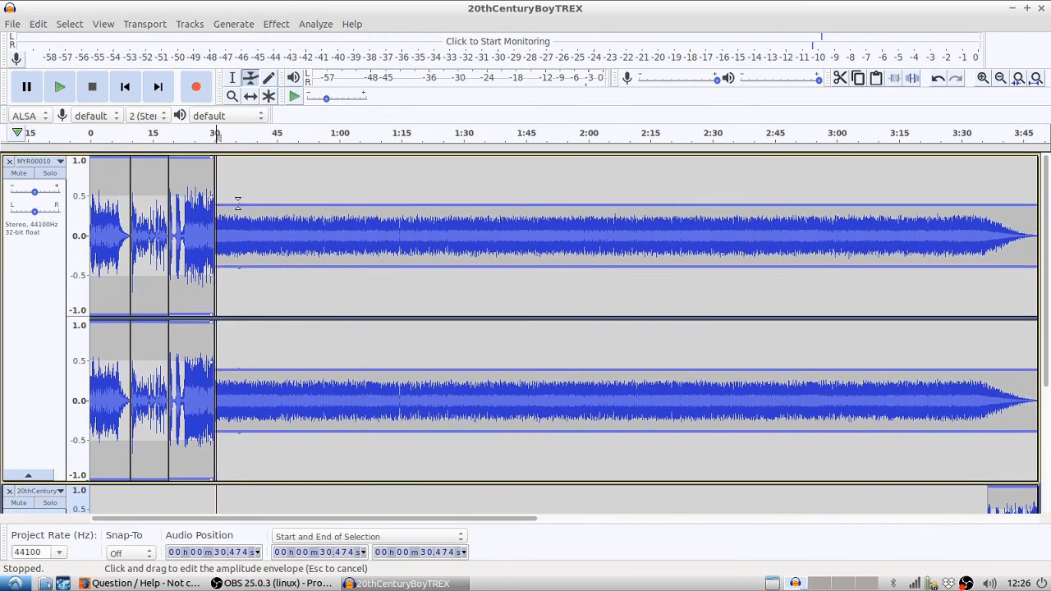
pyautogui.click(216, 181)
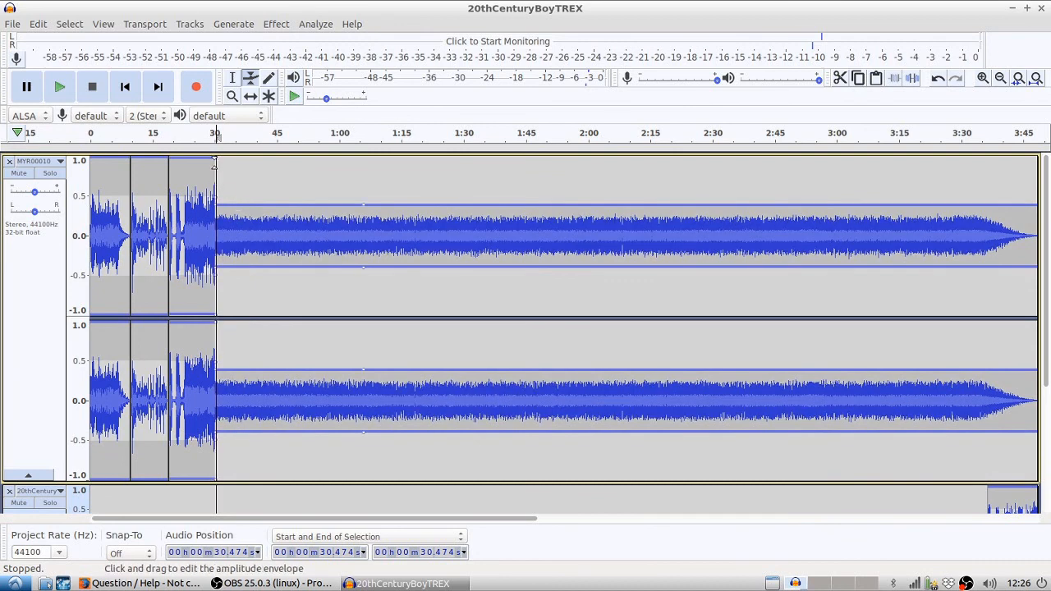
pyautogui.moveTo(211, 155); pyautogui.dragTo(194, 180)
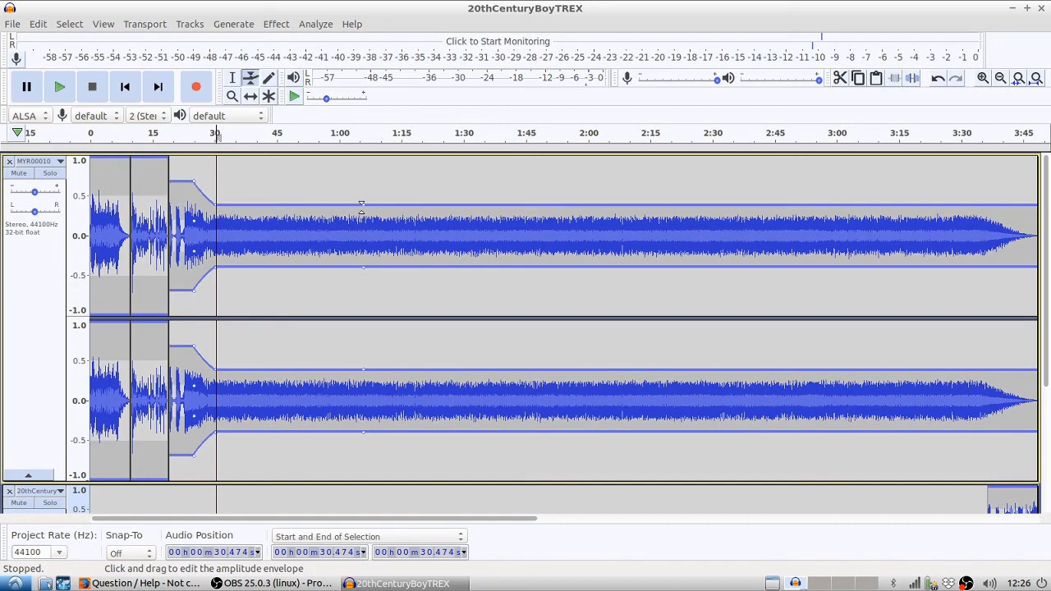
# Step: Add envelope points to the long song clip at about 0.2 near 1:07 and 2:02, and about 0.8 near 2:13
pyautogui.moveTo(362, 204); pyautogui.dragTo(366, 222)
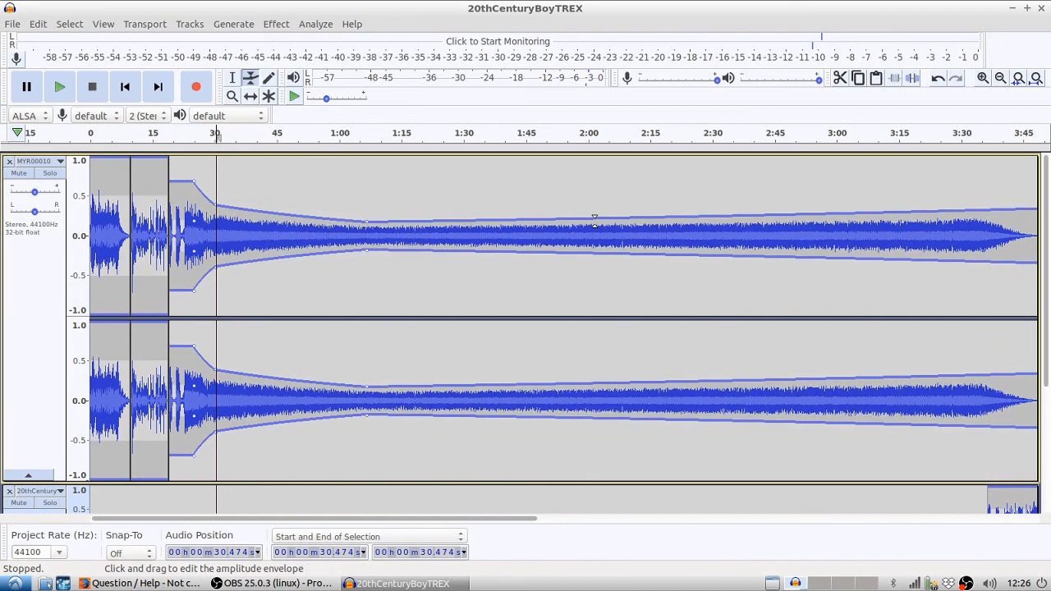
pyautogui.click(595, 220)
pyautogui.moveTo(634, 215); pyautogui.dragTo(641, 170)
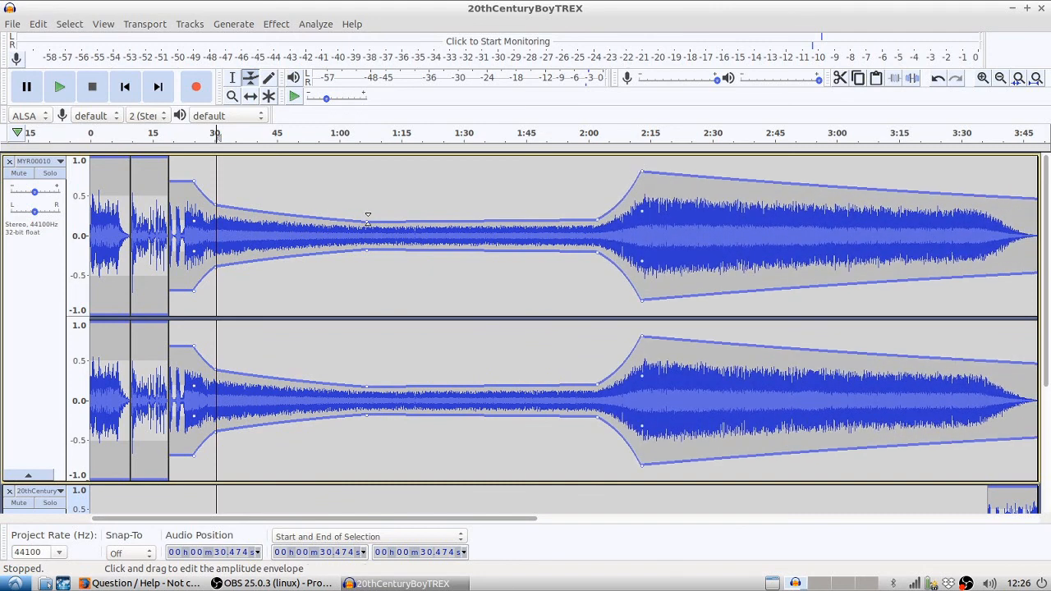
# Step: Remove the long song clip's envelope points near 1:07 and 2:02
pyautogui.moveTo(363, 215); pyautogui.dragTo(263, 225)
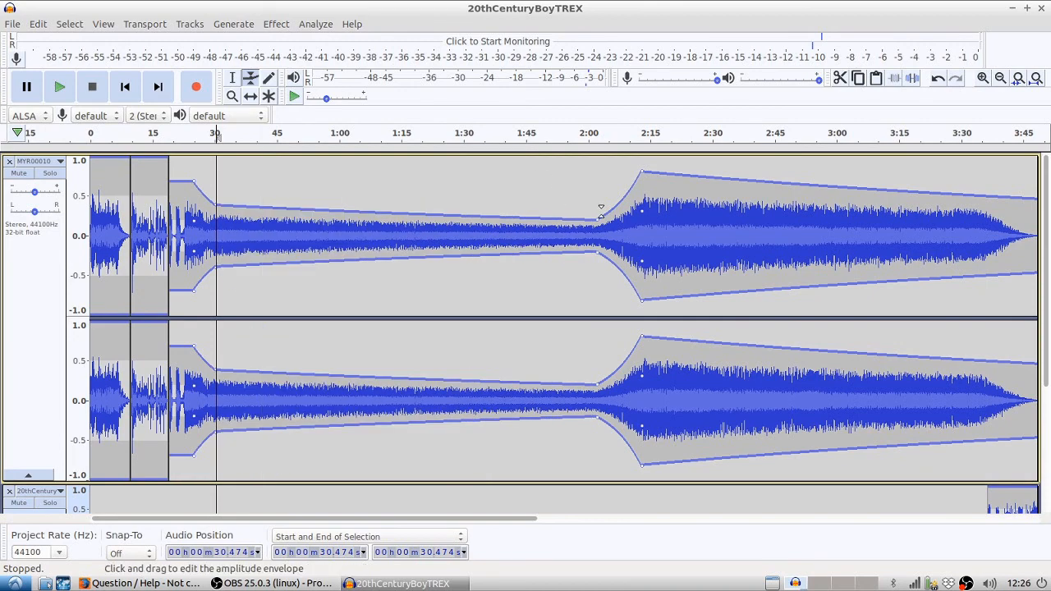
pyautogui.moveTo(599, 220); pyautogui.dragTo(577, 115)
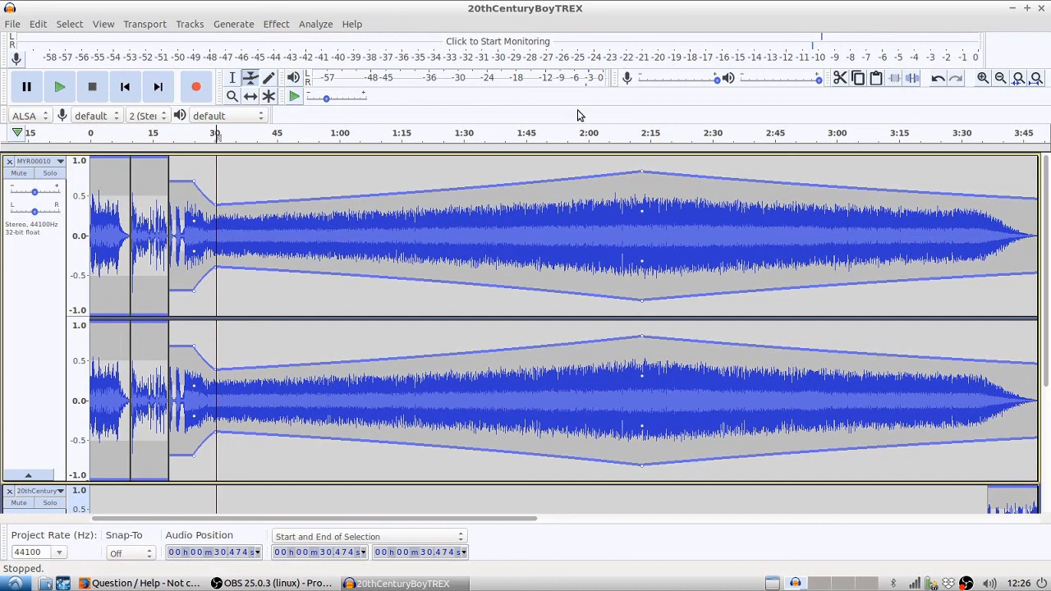
# Step: Play the envelope-adjusted song from about 0:26, stop playback and switch to the Selection tool
pyautogui.click(198, 134)
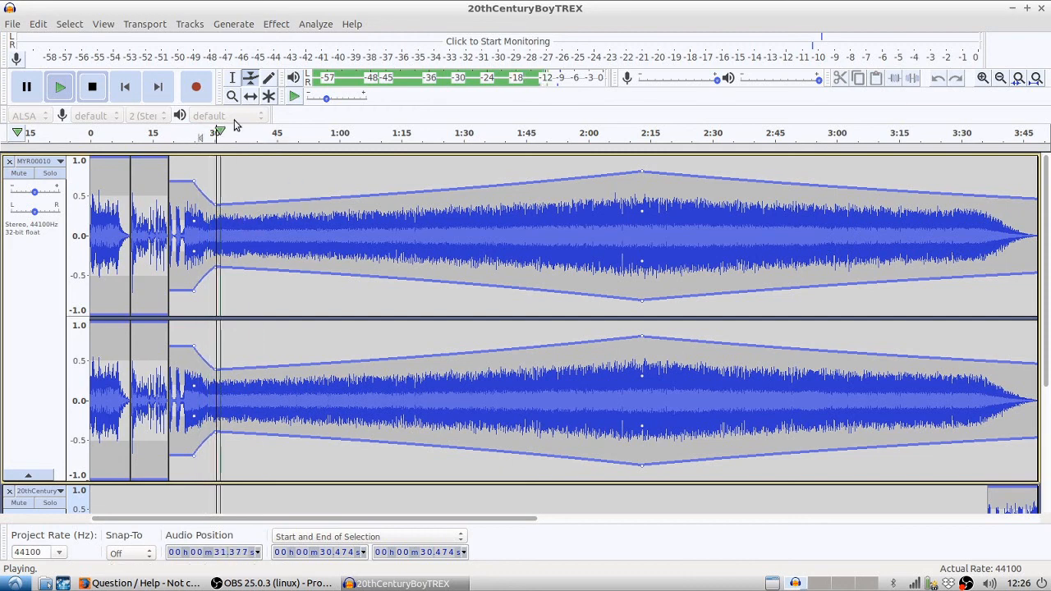
pyautogui.click(95, 88)
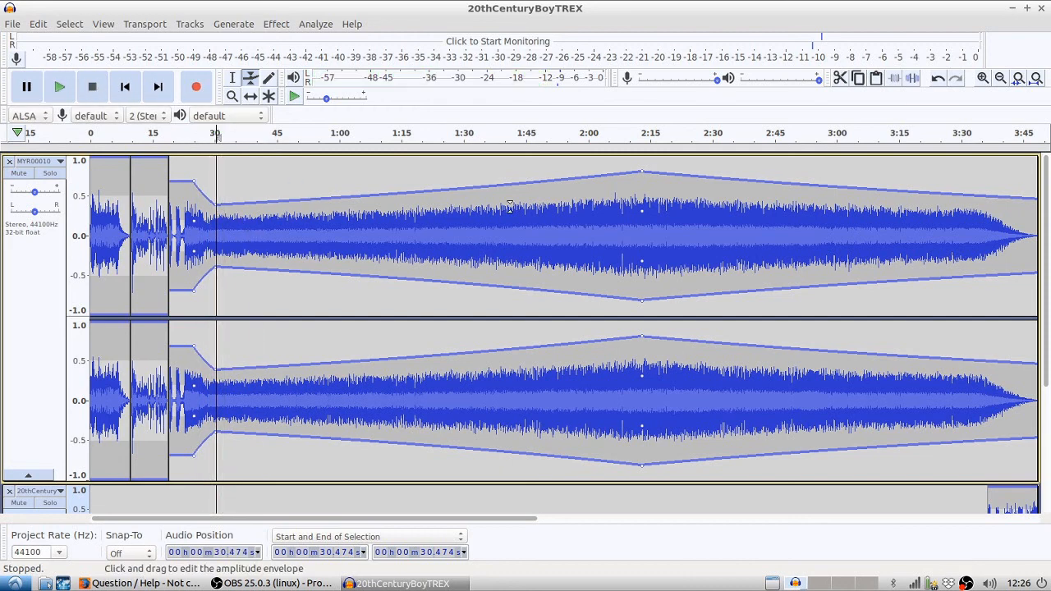
pyautogui.click(233, 78)
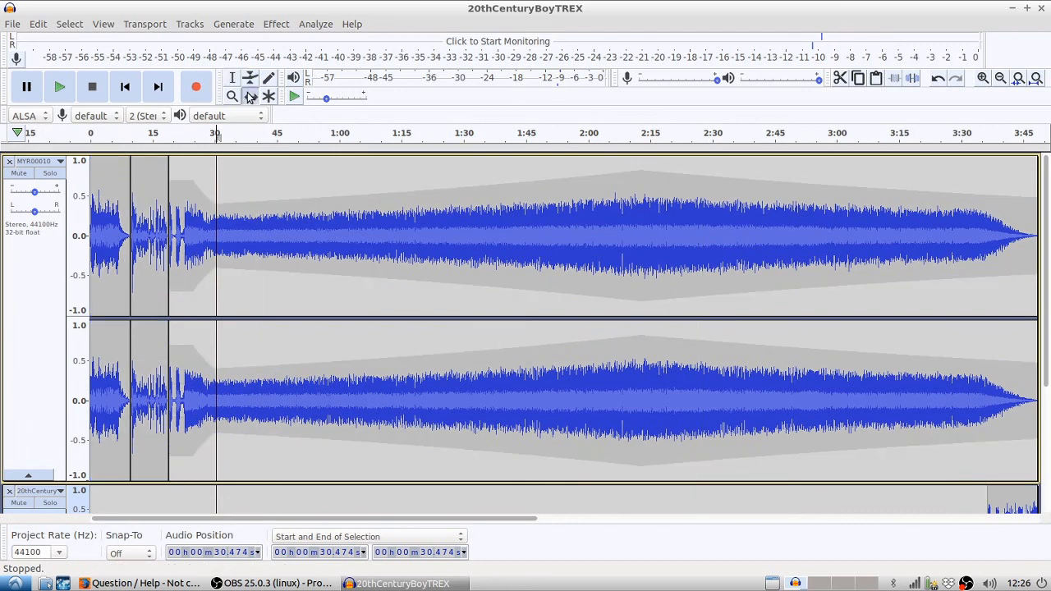